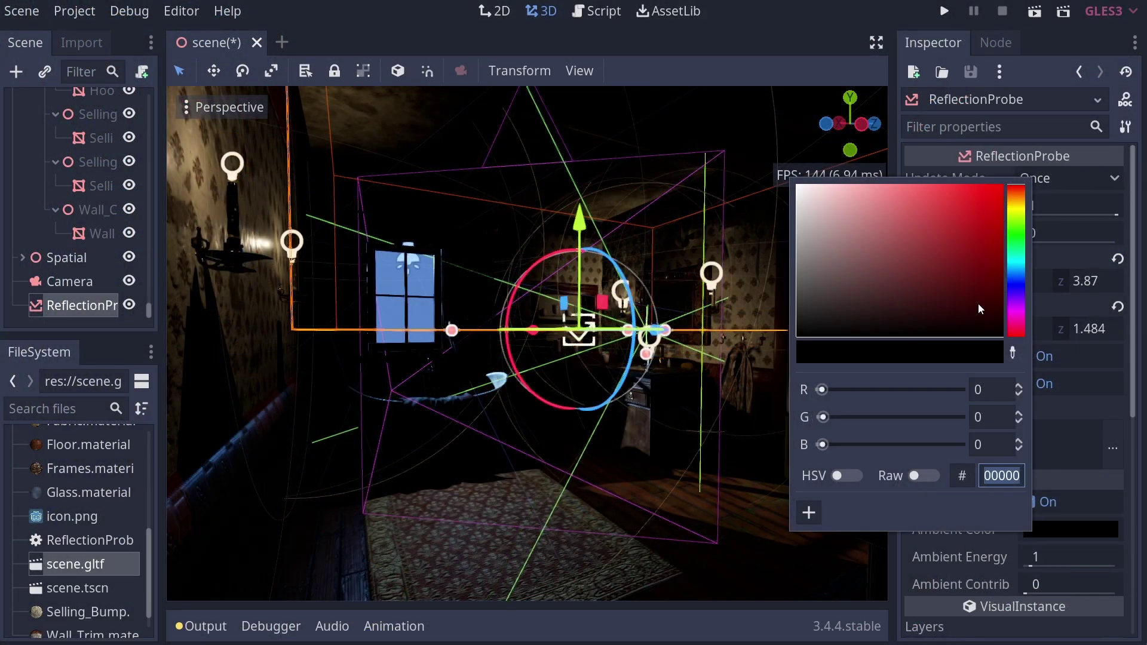
Set the reflection probe's interior ambient colour to dark purple and raise its ambient energy
{"action": "left_click_drag", "start_coordinate": [978, 303], "coordinate": [1014, 199]}
{"action": "left_click", "coordinate": [1001, 187]}
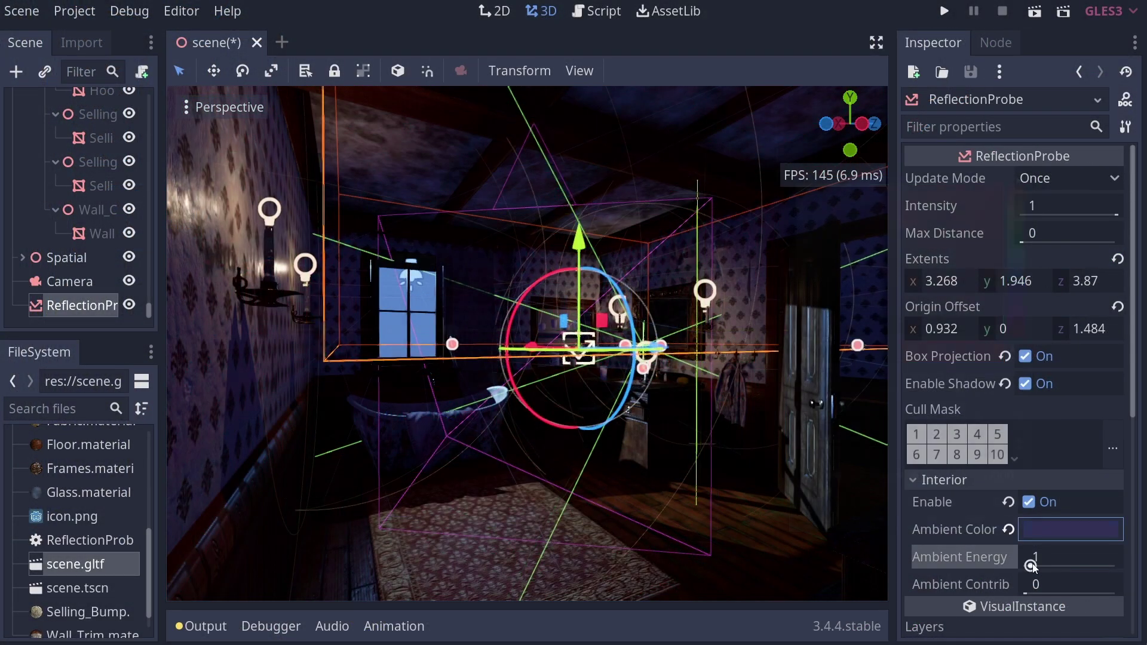
{"action": "left_click_drag", "start_coordinate": [1027, 558], "coordinate": [1053, 565]}
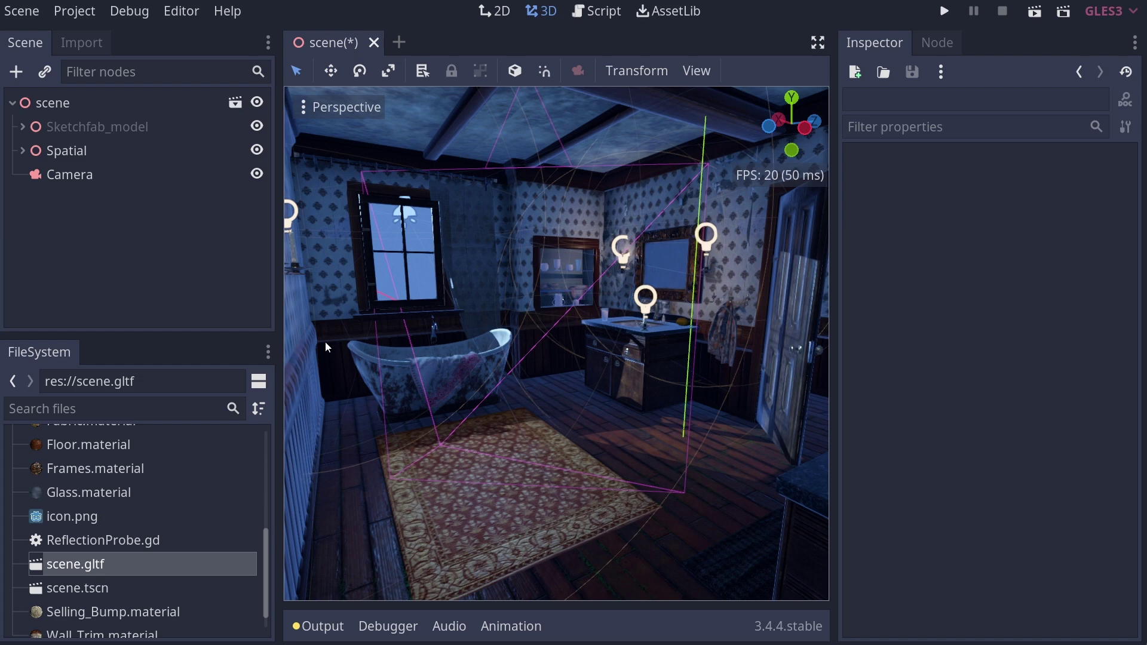
Add a ReflectionProbe as a child of the root scene node, finding the type with "refl"
{"action": "right_click", "coordinate": [58, 105]}
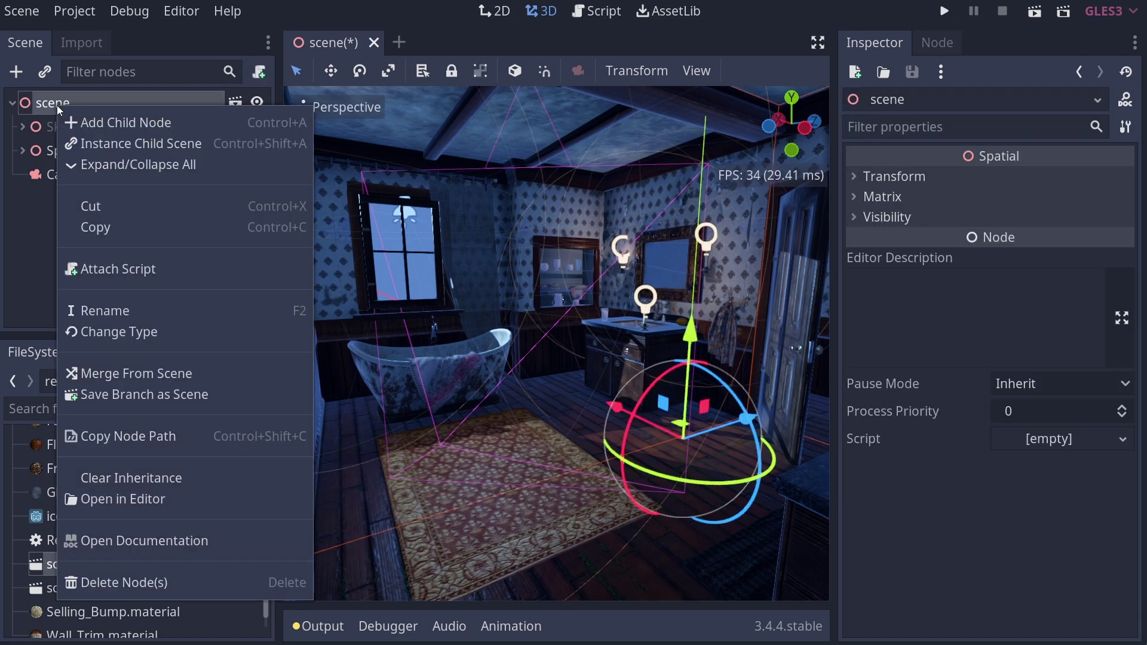
{"action": "left_click", "coordinate": [101, 123]}
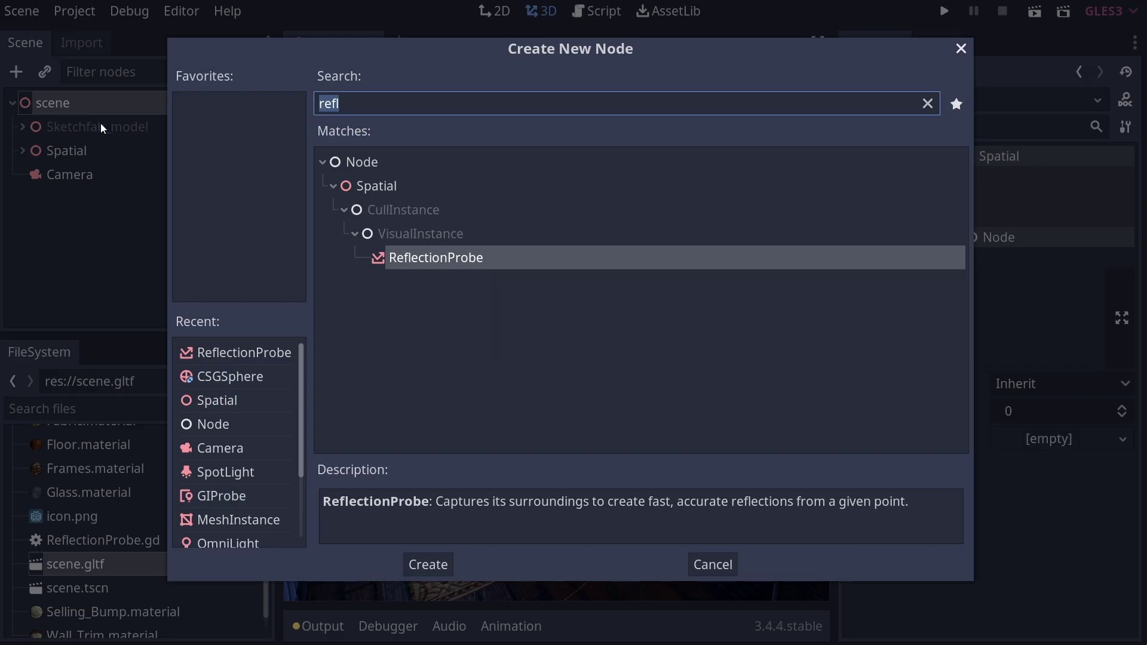
{"action": "key", "text": "BackSpace"}
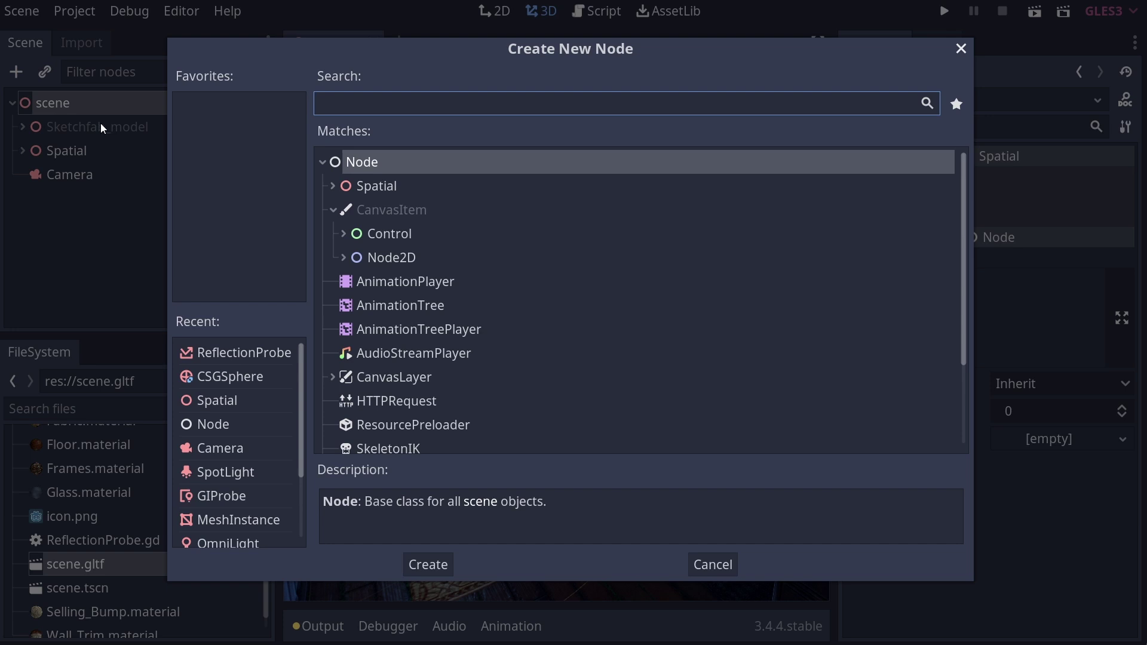
{"action": "type", "text": "refl"}
{"action": "key", "text": "Return"}
Move the new reflection probe off the floor near the door and into the open space of the room
{"action": "mouse_move", "coordinate": [579, 367]}
{"action": "right_mouse_down"}
{"action": "mouse_move", "coordinate": [693, 403]}
{"action": "mouse_move", "coordinate": [714, 394]}
{"action": "mouse_move", "coordinate": [574, 373]}
{"action": "right_mouse_up"}
{"action": "key", "text": "s"}
{"action": "right_click_drag", "start_coordinate": [494, 278], "coordinate": [431, 367]}
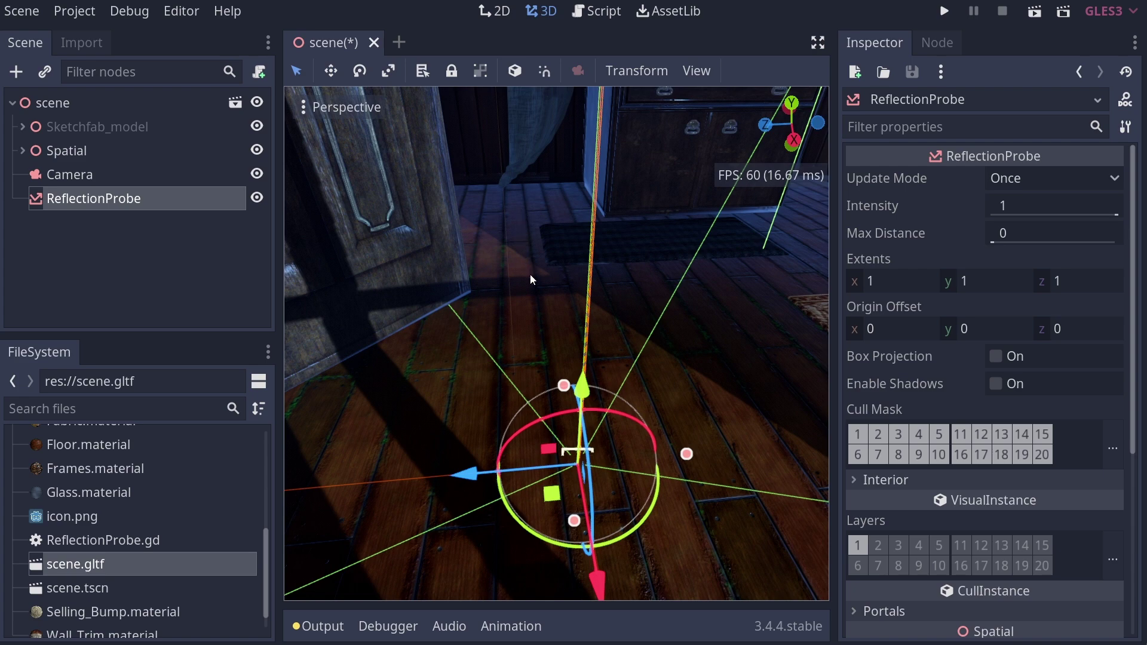
{"action": "middle_click_drag", "start_coordinate": [650, 234], "coordinate": [513, 508]}
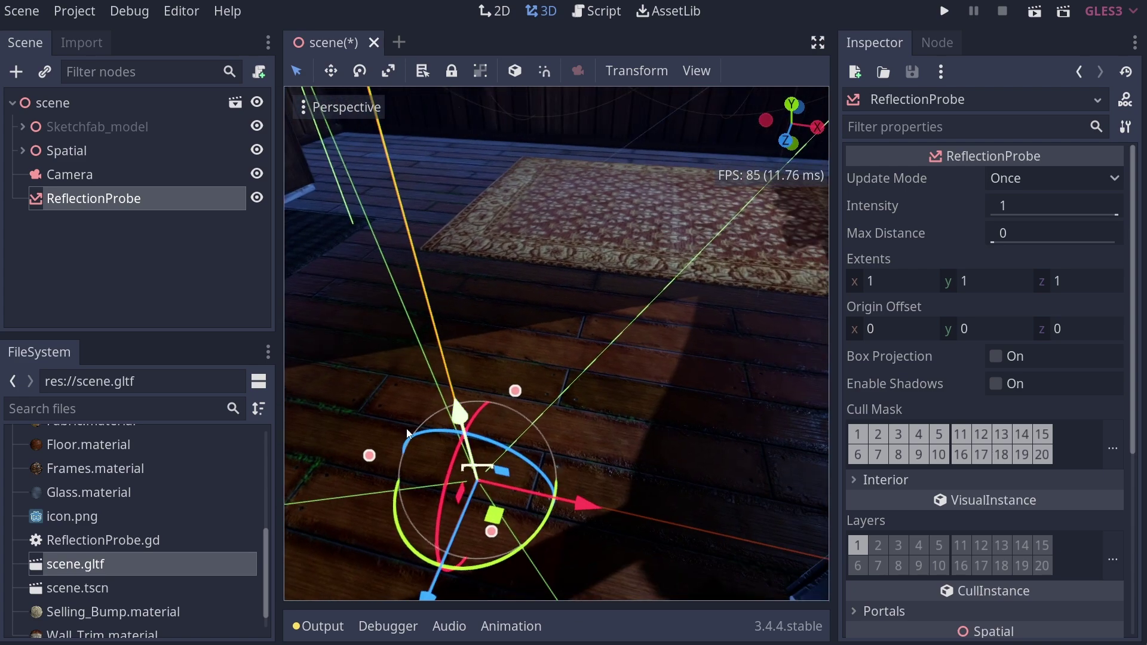
{"action": "left_click_drag", "start_coordinate": [501, 516], "coordinate": [609, 394]}
{"action": "middle_click_drag", "start_coordinate": [608, 392], "coordinate": [536, 354]}
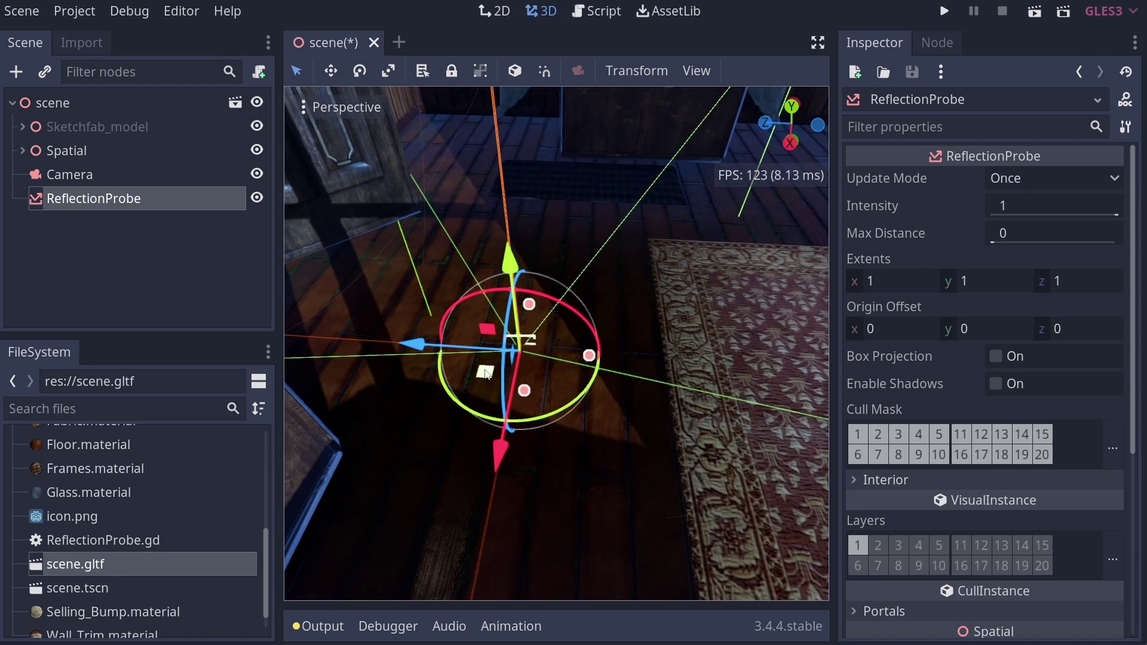
{"action": "left_click_drag", "start_coordinate": [487, 328], "coordinate": [581, 229]}
{"action": "mouse_move", "coordinate": [687, 375]}
{"action": "right_mouse_down"}
{"action": "mouse_move", "coordinate": [609, 340]}
{"action": "mouse_move", "coordinate": [586, 353]}
{"action": "mouse_move", "coordinate": [688, 377]}
{"action": "right_mouse_up"}
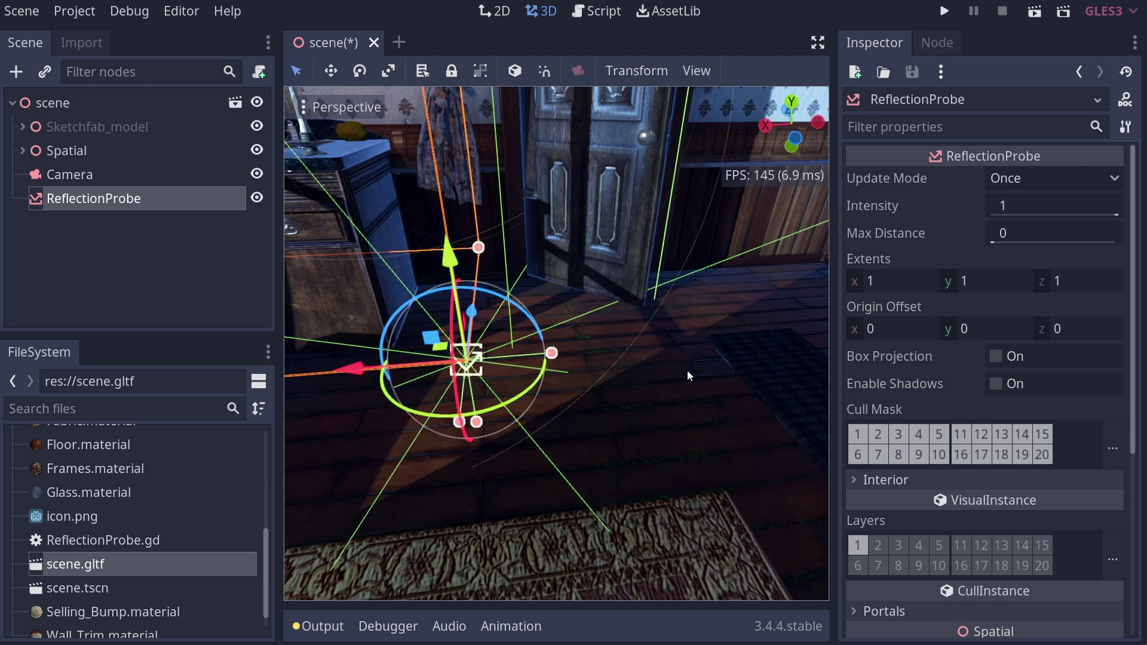
{"action": "mouse_move", "coordinate": [688, 372]}
{"action": "right_mouse_down"}
{"action": "mouse_move", "coordinate": [649, 360]}
{"action": "mouse_move", "coordinate": [770, 359]}
{"action": "mouse_move", "coordinate": [658, 347]}
{"action": "mouse_move", "coordinate": [708, 364]}
{"action": "right_mouse_up"}
{"action": "left_click_drag", "start_coordinate": [679, 438], "coordinate": [610, 313]}
{"action": "right_click_drag", "start_coordinate": [609, 313], "coordinate": [719, 374]}
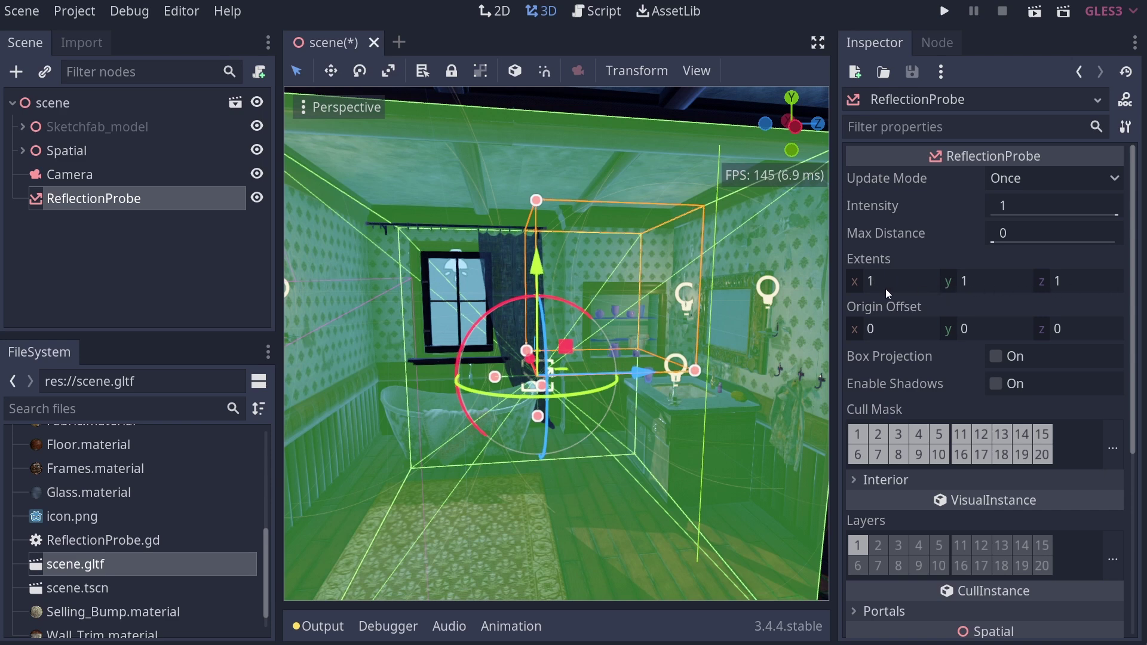
Set the reflection probe's extents to about 0.725 on X and 1.946 on Y to cover the room's height
{"action": "left_click_drag", "start_coordinate": [877, 285], "coordinate": [860, 285]}
{"action": "mouse_move", "coordinate": [971, 285]}
{"action": "left_mouse_down"}
{"action": "mouse_move", "coordinate": [988, 285]}
{"action": "mouse_move", "coordinate": [958, 285]}
{"action": "mouse_move", "coordinate": [992, 285]}
{"action": "left_mouse_up"}
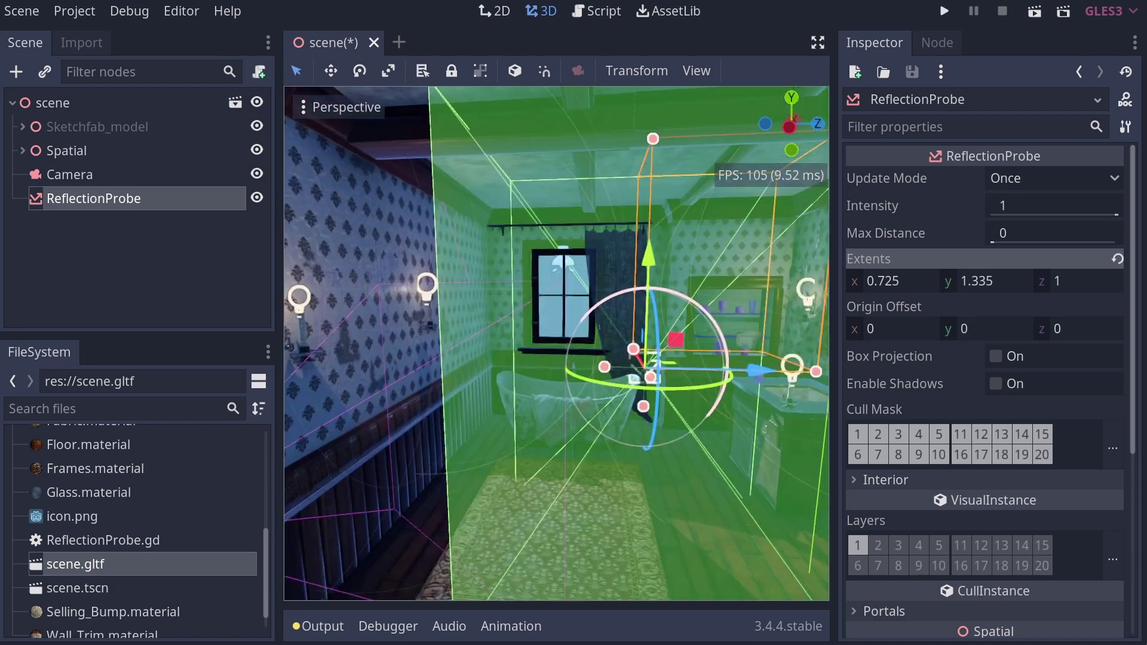
{"action": "right_click_drag", "start_coordinate": [650, 175], "coordinate": [656, 170]}
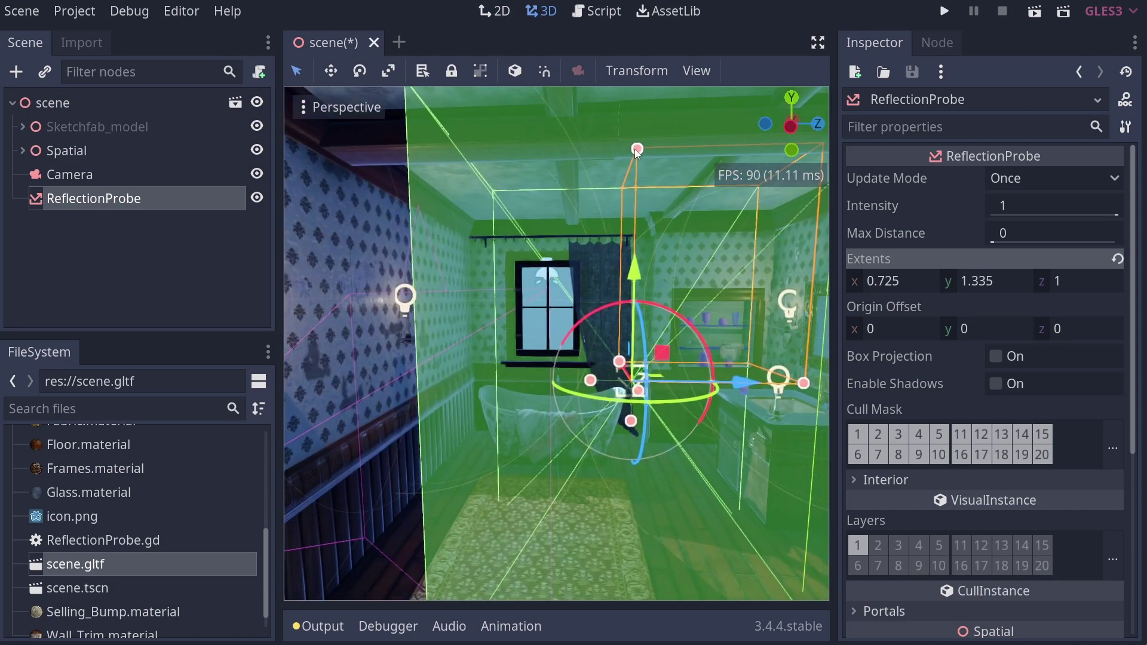
{"action": "left_click_drag", "start_coordinate": [639, 148], "coordinate": [630, 37]}
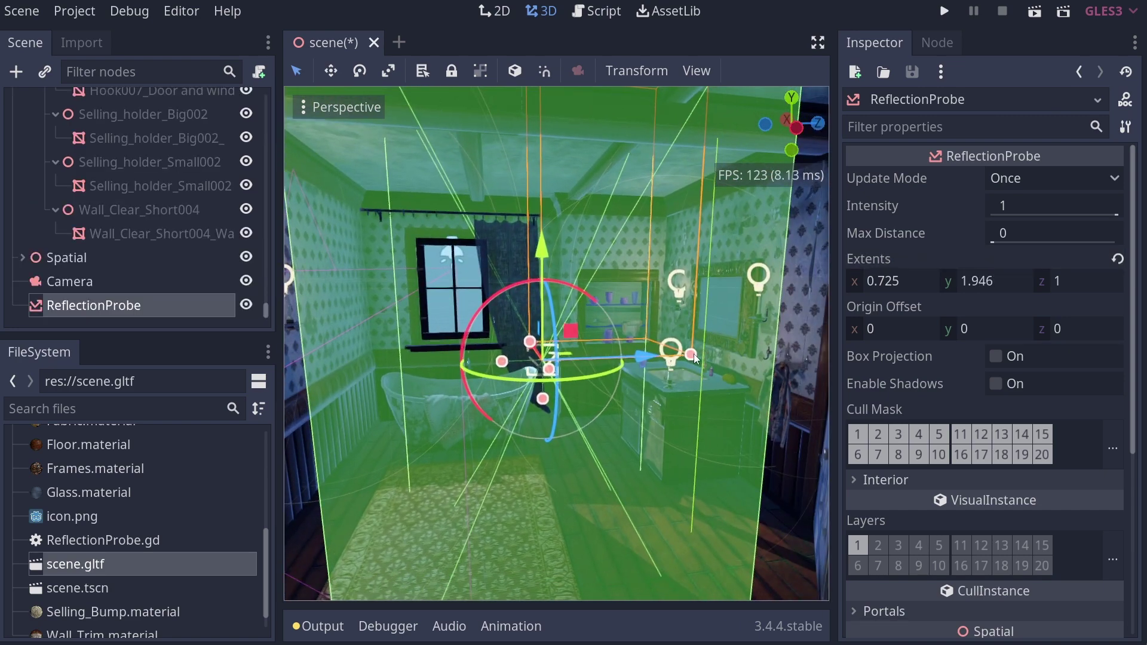
Stretch the probe's extents to about 2.657 on Z and 3.268 on X to reach the room's walls
{"action": "left_click_drag", "start_coordinate": [738, 355], "coordinate": [897, 363]}
{"action": "key", "text": "a"}
{"action": "right_click_drag", "start_coordinate": [614, 377], "coordinate": [813, 375]}
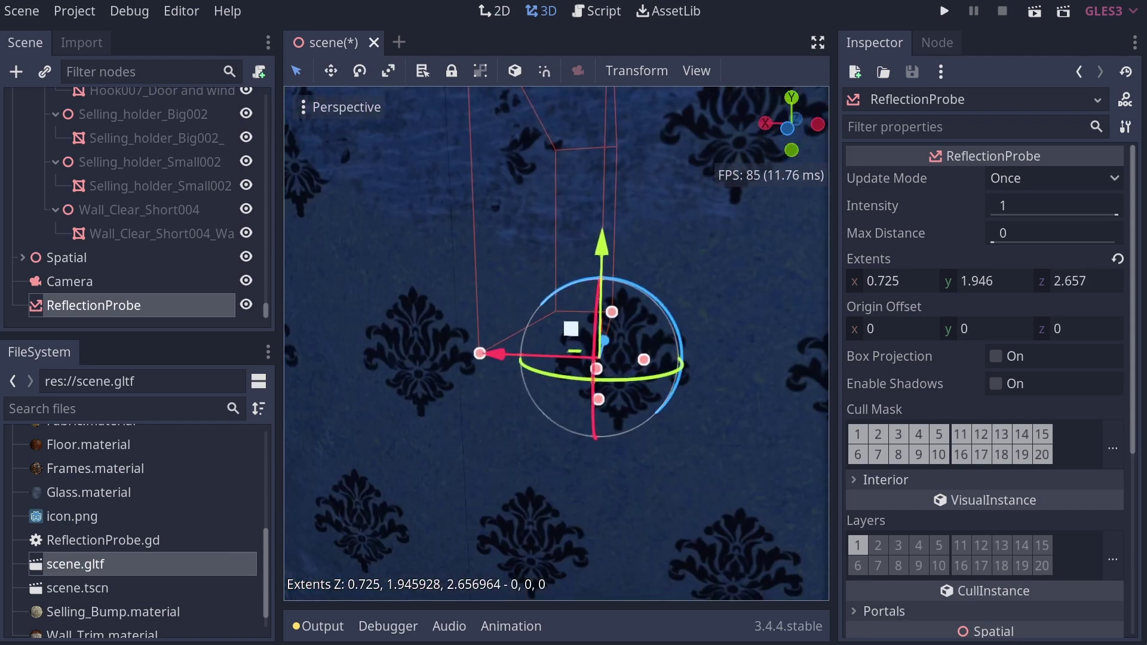
{"action": "middle_click_drag", "start_coordinate": [518, 380], "coordinate": [545, 363]}
{"action": "left_click_drag", "start_coordinate": [616, 343], "coordinate": [492, 347]}
{"action": "middle_click_drag", "start_coordinate": [492, 346], "coordinate": [561, 359]}
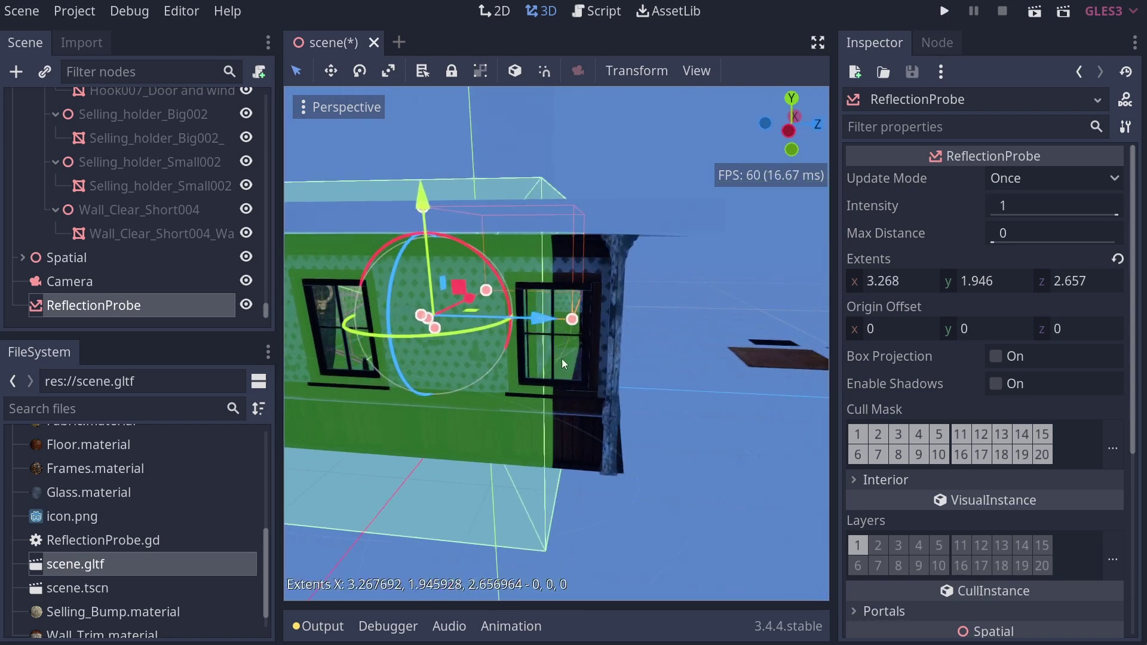
Extend the probe's Z extent to about 3.87 so the box covers the end of the room
{"action": "left_click_drag", "start_coordinate": [585, 325], "coordinate": [640, 324]}
{"action": "middle_click_drag", "start_coordinate": [640, 324], "coordinate": [558, 336]}
{"action": "left_click_drag", "start_coordinate": [614, 317], "coordinate": [637, 324]}
{"action": "right_click_drag", "start_coordinate": [637, 323], "coordinate": [669, 330]}
Examine the reflection in the framed mirror above the sink
{"action": "key", "text": "a"}
{"action": "key", "text": "w"}
{"action": "key", "text": "s"}
{"action": "middle_click_drag", "start_coordinate": [457, 328], "coordinate": [413, 329]}
{"action": "key", "text": "w"}
{"action": "mouse_move", "coordinate": [584, 408]}
{"action": "right_mouse_down"}
{"action": "mouse_move", "coordinate": [603, 426]}
{"action": "mouse_move", "coordinate": [669, 389]}
{"action": "mouse_move", "coordinate": [741, 403]}
{"action": "mouse_move", "coordinate": [583, 407]}
{"action": "right_mouse_up"}
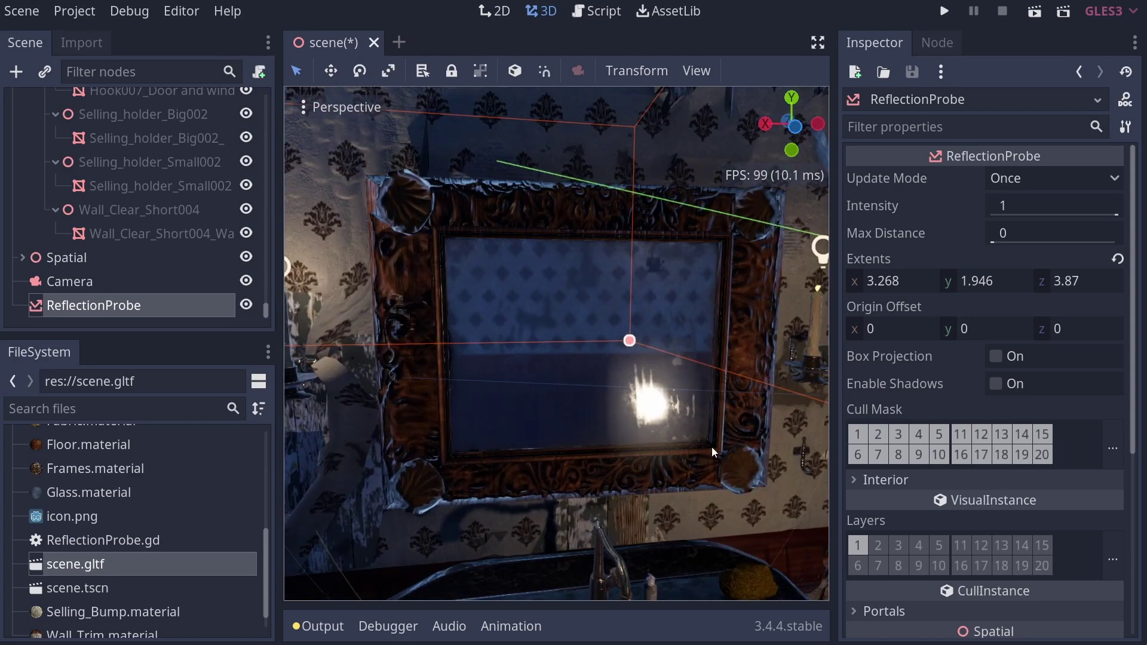
{"action": "right_click_drag", "start_coordinate": [608, 429], "coordinate": [611, 419]}
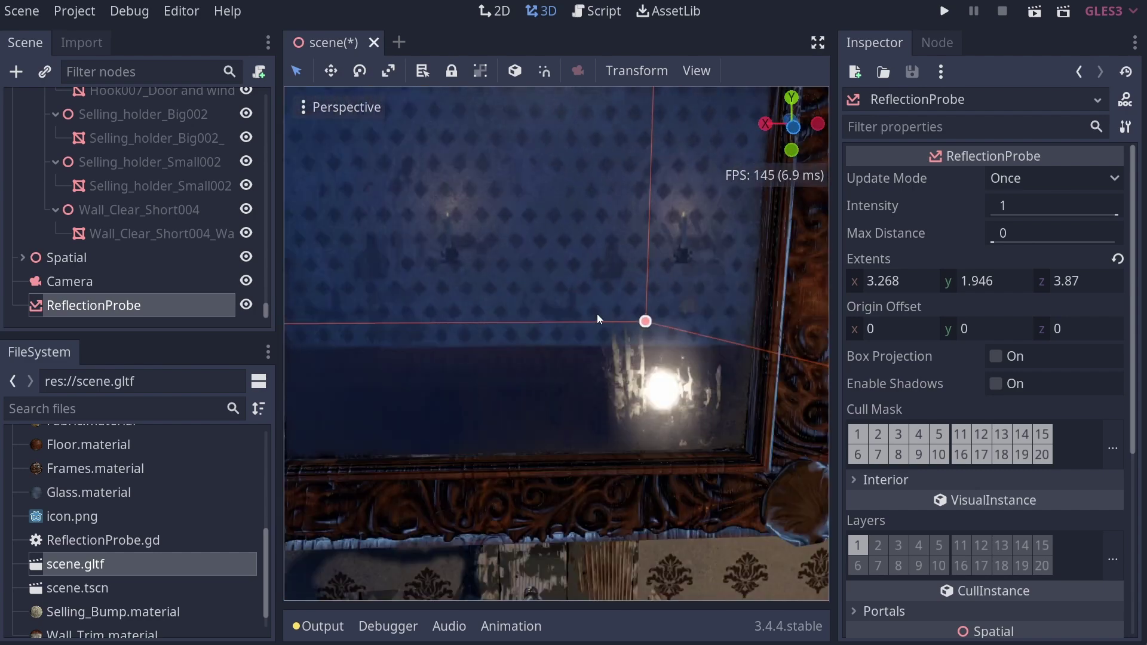
{"action": "middle_click_drag", "start_coordinate": [490, 307], "coordinate": [499, 308]}
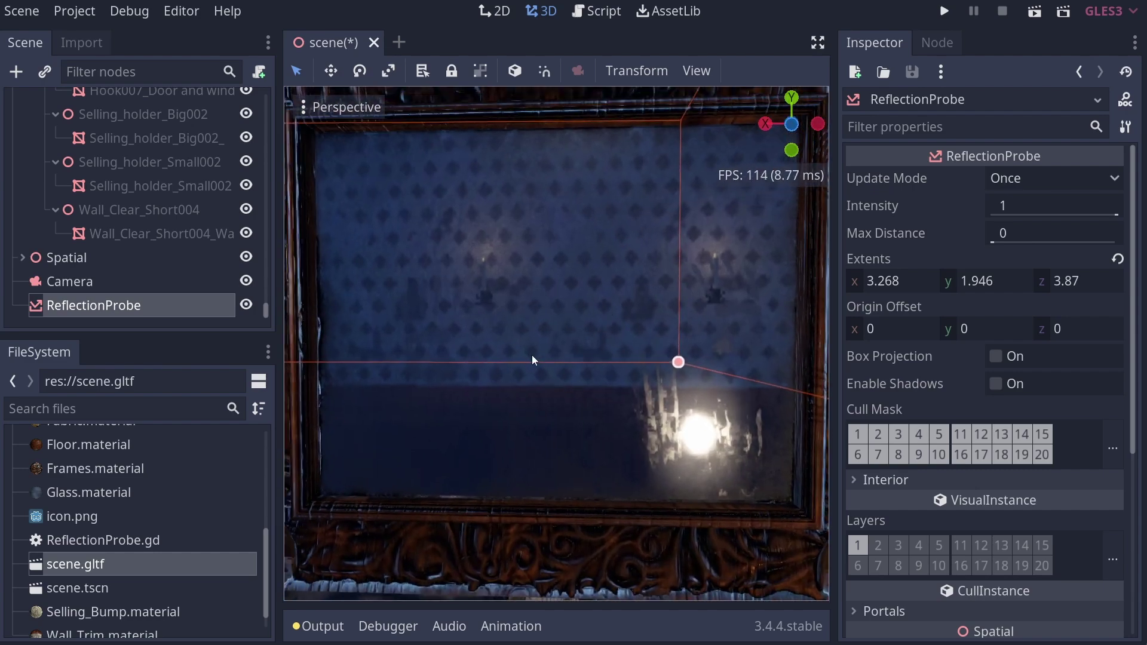
Compare the lamps on the wall opposite the mirror with the reflection and check the probe's position in the room
{"action": "right_click_drag", "start_coordinate": [485, 368], "coordinate": [486, 368]}
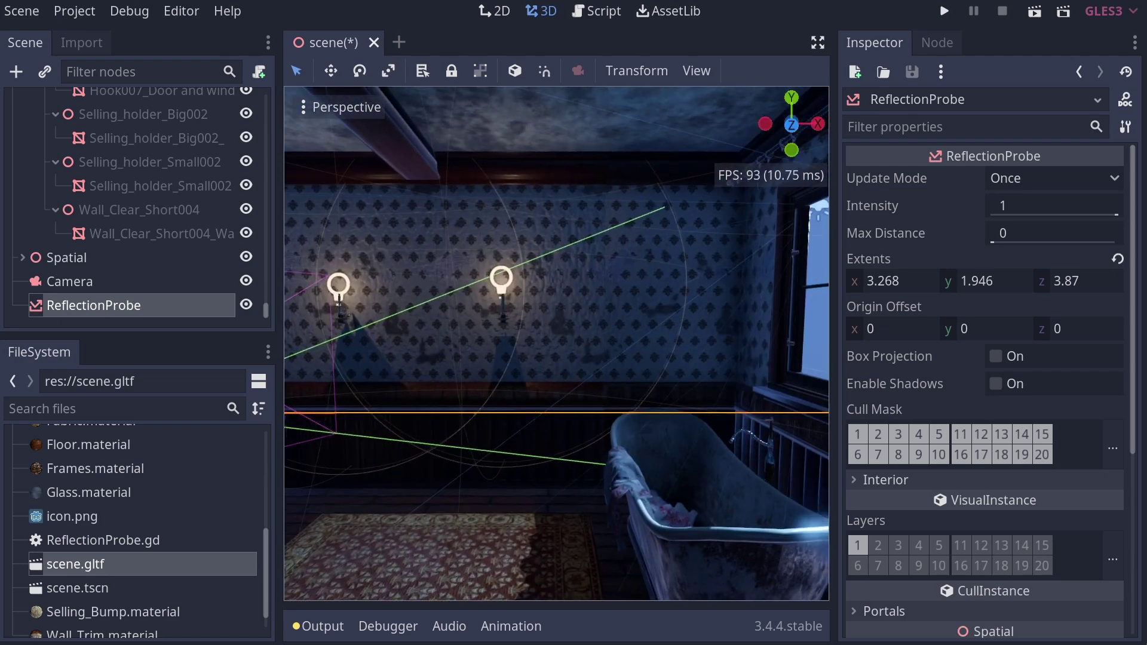
{"action": "right_click_drag", "start_coordinate": [422, 315], "coordinate": [528, 242]}
{"action": "right_click_drag", "start_coordinate": [587, 326], "coordinate": [588, 326]}
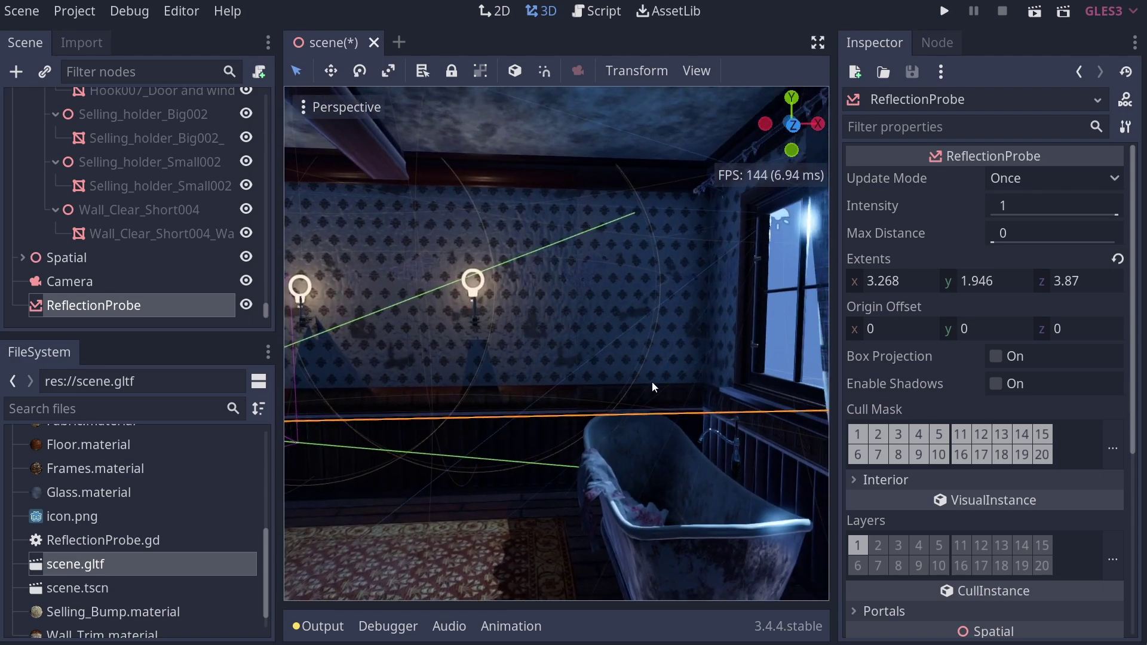
{"action": "right_click_drag", "start_coordinate": [608, 390], "coordinate": [608, 390]}
{"action": "right_click_drag", "start_coordinate": [608, 324], "coordinate": [624, 288]}
{"action": "right_click_drag", "start_coordinate": [627, 342], "coordinate": [627, 343]}
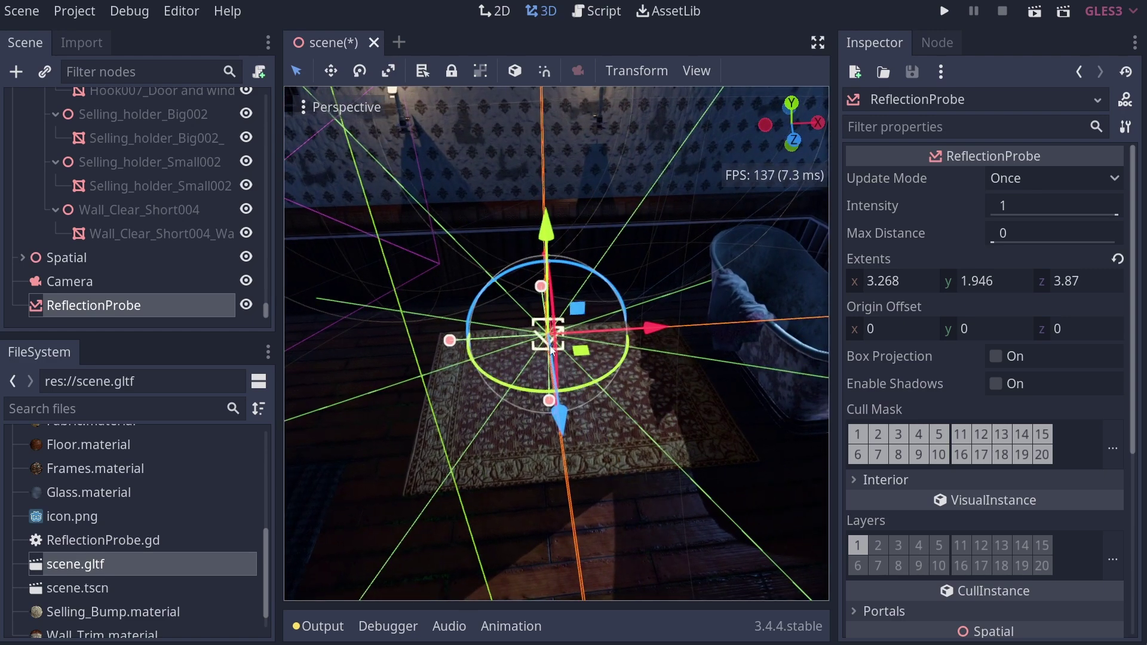
{"action": "right_click_drag", "start_coordinate": [556, 431], "coordinate": [555, 431]}
{"action": "right_click_drag", "start_coordinate": [433, 307], "coordinate": [433, 307]}
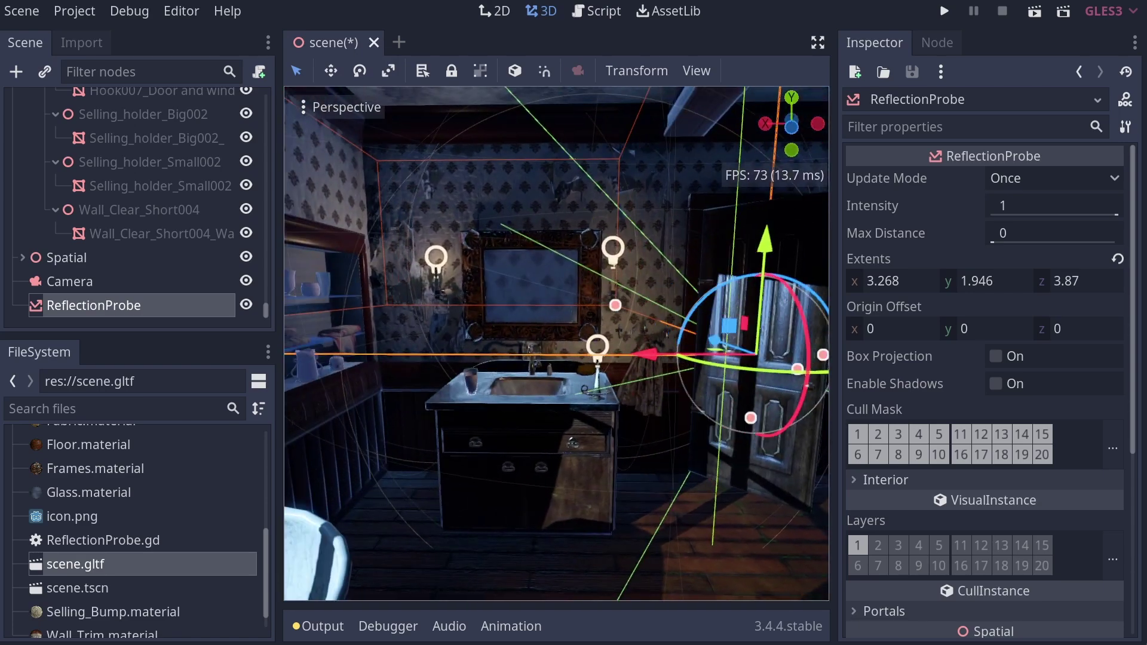
Try moving the whole reflection probe up and in front of the mirror above the sink
{"action": "left_click_drag", "start_coordinate": [661, 357], "coordinate": [426, 361]}
{"action": "middle_click_drag", "start_coordinate": [426, 361], "coordinate": [426, 400]}
{"action": "key", "text": "w"}
{"action": "mouse_move", "coordinate": [426, 360]}
{"action": "right_mouse_down"}
{"action": "mouse_move", "coordinate": [426, 412]}
{"action": "mouse_move", "coordinate": [444, 362]}
{"action": "right_mouse_up"}
{"action": "left_click_drag", "start_coordinate": [490, 425], "coordinate": [496, 230]}
{"action": "middle_click_drag", "start_coordinate": [511, 233], "coordinate": [394, 201]}
{"action": "left_click_drag", "start_coordinate": [543, 353], "coordinate": [569, 314]}
{"action": "middle_click_drag", "start_coordinate": [569, 315], "coordinate": [807, 436]}
Examine the room and the mirror's reflection from several angles with the probe in front of the mirror
{"action": "scroll", "coordinate": [565, 302], "scroll_direction": "up", "scroll_amount": 10}
{"action": "middle_click_drag", "start_coordinate": [383, 370], "coordinate": [675, 365]}
{"action": "middle_click_drag", "start_coordinate": [555, 365], "coordinate": [591, 376]}
{"action": "scroll", "coordinate": [538, 389], "scroll_direction": "down", "scroll_amount": 12}
{"action": "middle_click_drag", "start_coordinate": [583, 299], "coordinate": [594, 251]}
{"action": "scroll", "coordinate": [595, 251], "scroll_direction": "up", "scroll_amount": 10}
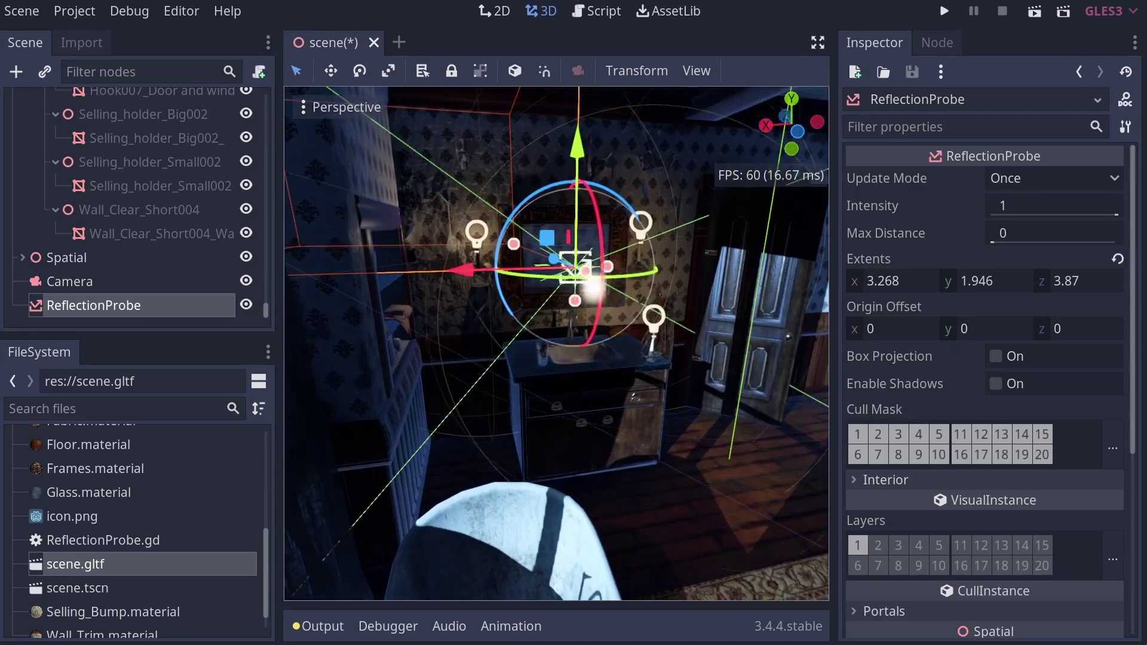
{"action": "middle_click_drag", "start_coordinate": [615, 364], "coordinate": [648, 304]}
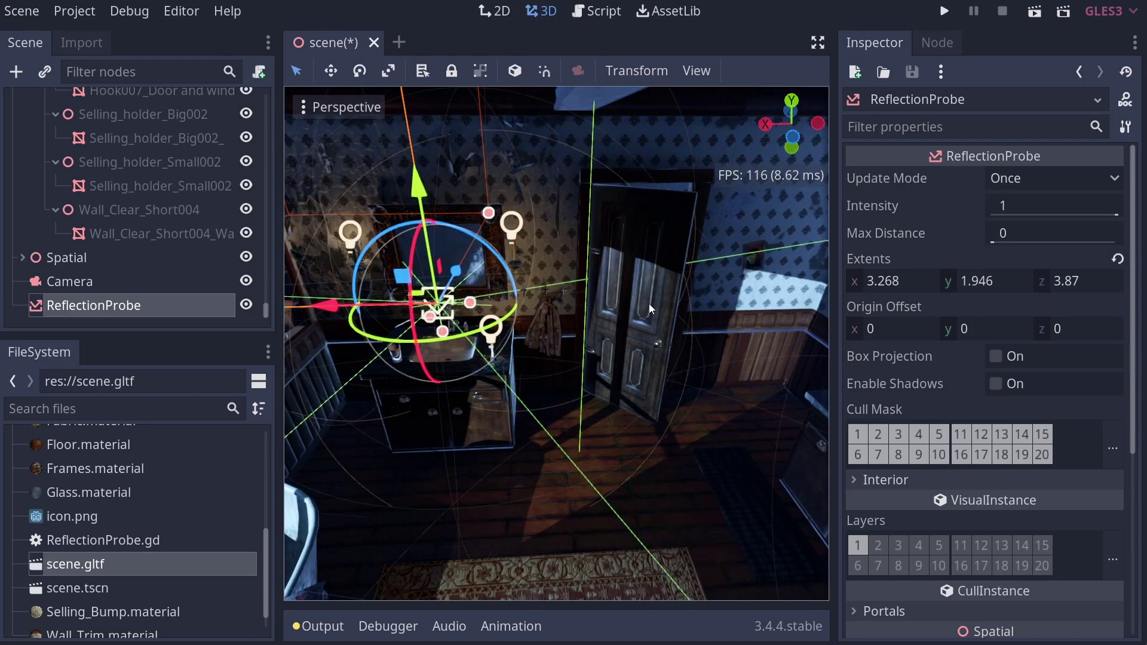
Undo the last three moves of the reflection probe
{"action": "key", "text": "ctrl+z"}
{"action": "key", "text": "ctrl+z"}
{"action": "key", "text": "ctrl+z"}
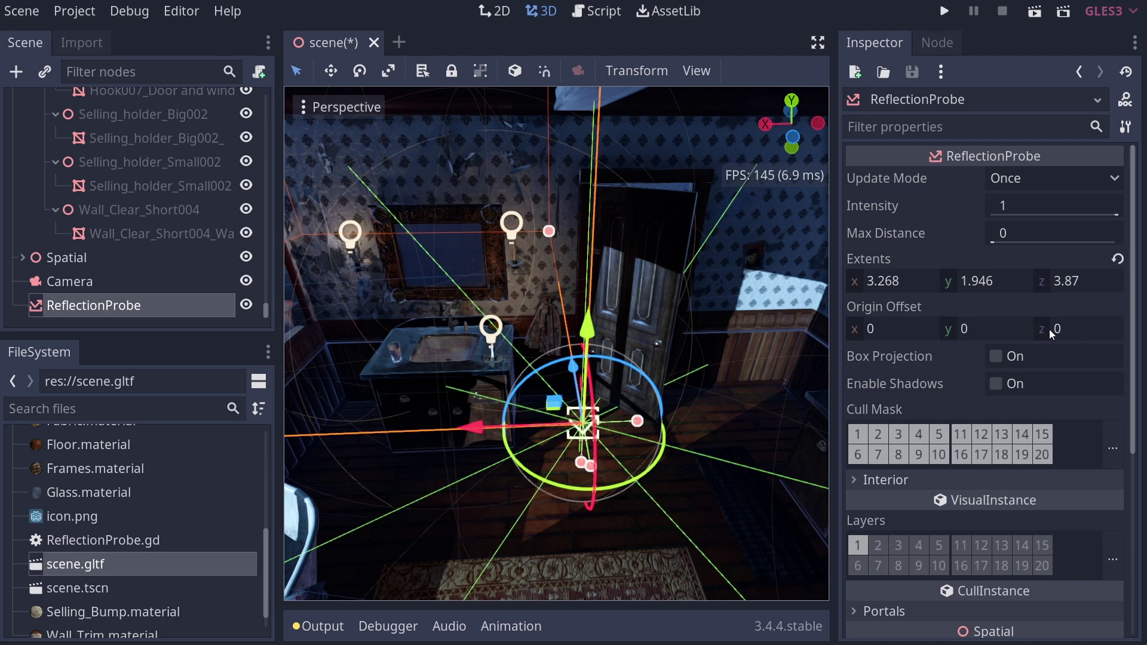
Shift the probe's origin offset to 0.753 on X and about 1.307 on Z, toward the sink
{"action": "left_click_drag", "start_coordinate": [909, 335], "coordinate": [971, 335]}
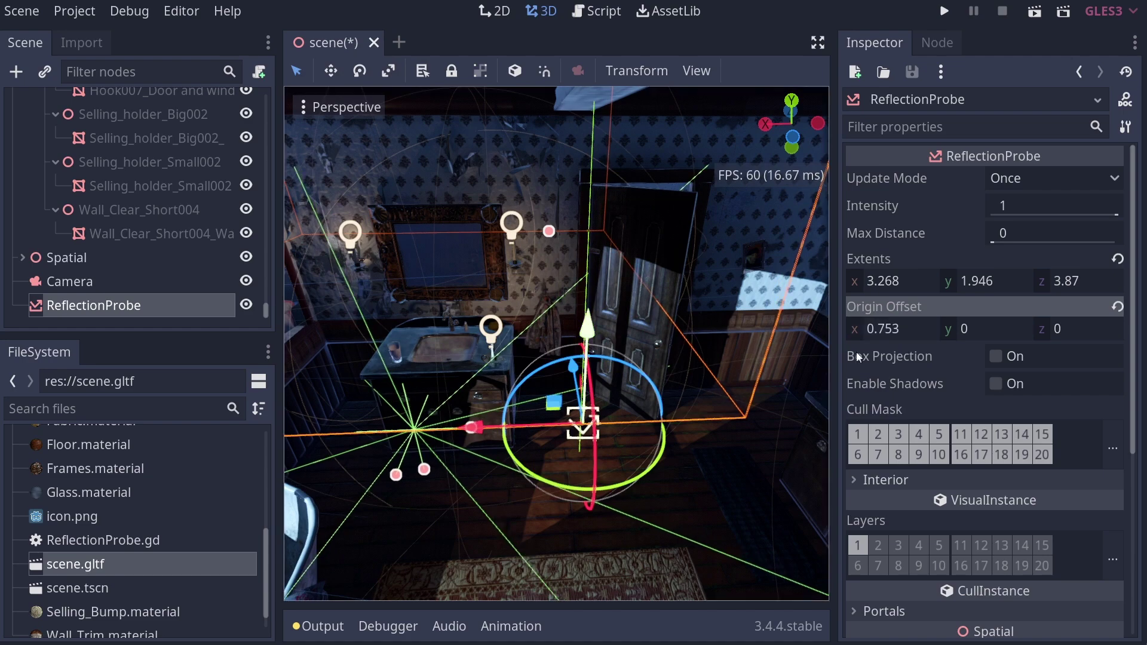
{"action": "middle_click_drag", "start_coordinate": [594, 376], "coordinate": [687, 387]}
{"action": "left_click_drag", "start_coordinate": [670, 385], "coordinate": [454, 329]}
{"action": "right_click_drag", "start_coordinate": [454, 328], "coordinate": [400, 314]}
{"action": "key", "text": "w"}
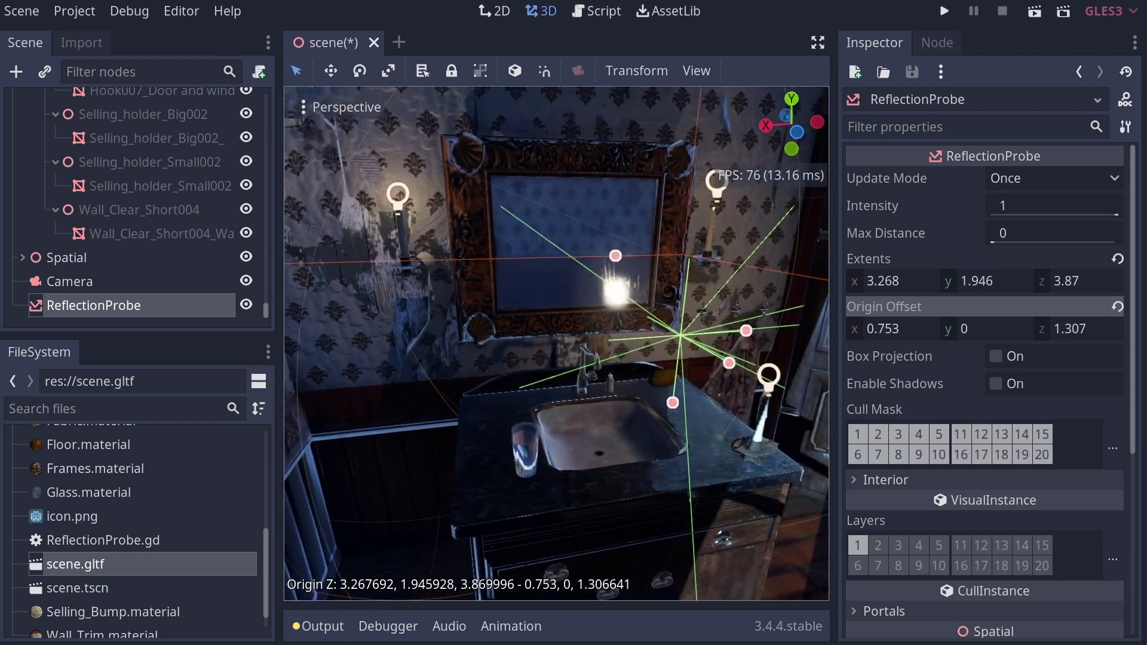
Fine-tune the probe's origin offset in front of the mirror to about 0.949, 0.303 and 1.643 on X, Y and Z
{"action": "left_click_drag", "start_coordinate": [667, 391], "coordinate": [538, 422]}
{"action": "left_click_drag", "start_coordinate": [498, 463], "coordinate": [507, 368]}
{"action": "left_click_drag", "start_coordinate": [586, 291], "coordinate": [609, 292]}
{"action": "key", "text": "a"}
{"action": "right_click_drag", "start_coordinate": [582, 300], "coordinate": [693, 304]}
{"action": "middle_click_drag", "start_coordinate": [662, 319], "coordinate": [725, 299]}
{"action": "left_click_drag", "start_coordinate": [724, 297], "coordinate": [567, 306]}
{"action": "middle_click_drag", "start_coordinate": [566, 294], "coordinate": [650, 269]}
{"action": "left_click_drag", "start_coordinate": [551, 269], "coordinate": [552, 269]}
Widen the 3D viewport by narrowing both the inspector and the scene docks
{"action": "mouse_move", "coordinate": [552, 270]}
{"action": "right_mouse_down"}
{"action": "mouse_move", "coordinate": [591, 244]}
{"action": "mouse_move", "coordinate": [583, 230]}
{"action": "mouse_move", "coordinate": [564, 233]}
{"action": "mouse_move", "coordinate": [801, 242]}
{"action": "mouse_move", "coordinate": [557, 269]}
{"action": "right_mouse_up"}
{"action": "key", "text": "w"}
{"action": "key", "text": "s"}
{"action": "key", "text": "w"}
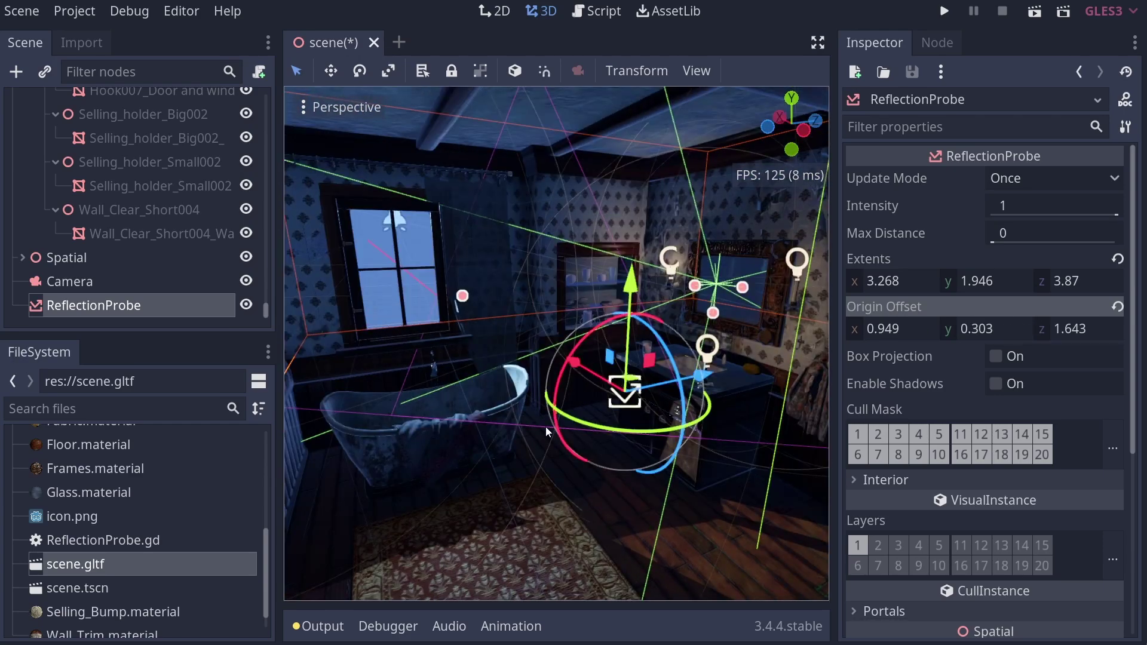
{"action": "right_click_drag", "start_coordinate": [550, 429], "coordinate": [694, 439]}
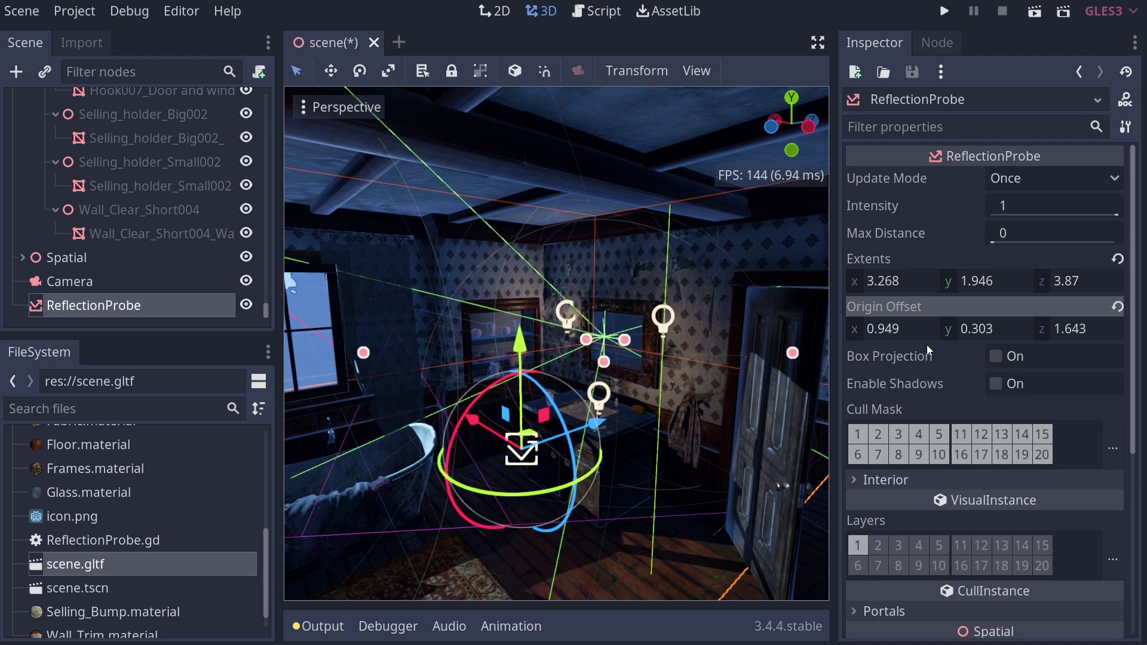
{"action": "key", "text": "f"}
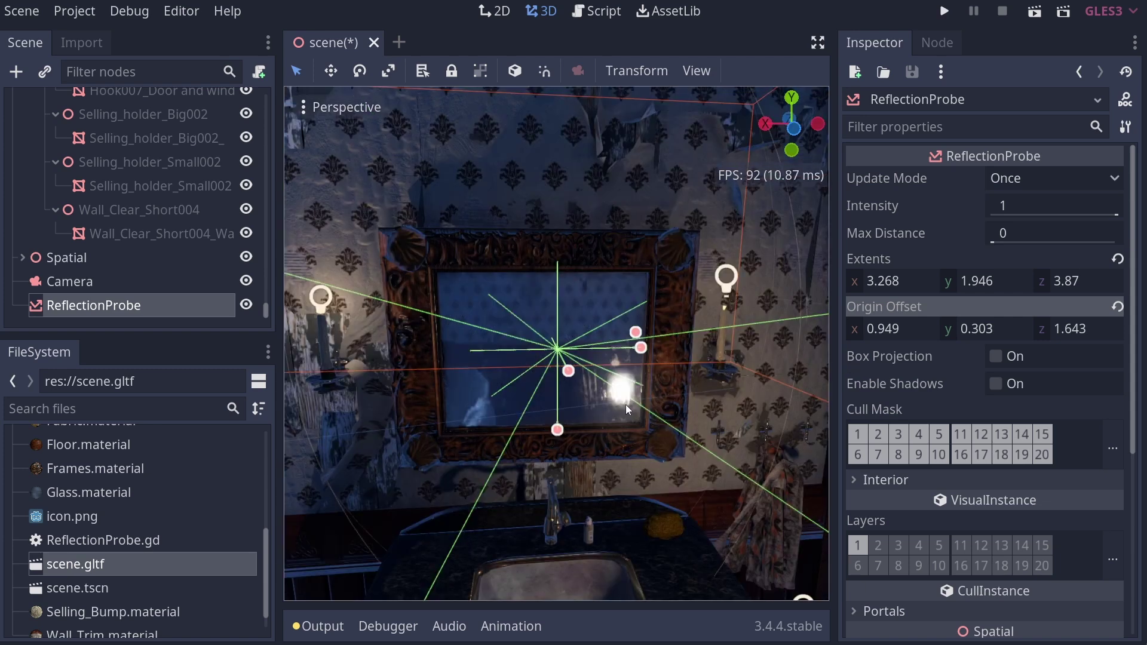
{"action": "left_click_drag", "start_coordinate": [832, 304], "coordinate": [943, 306]}
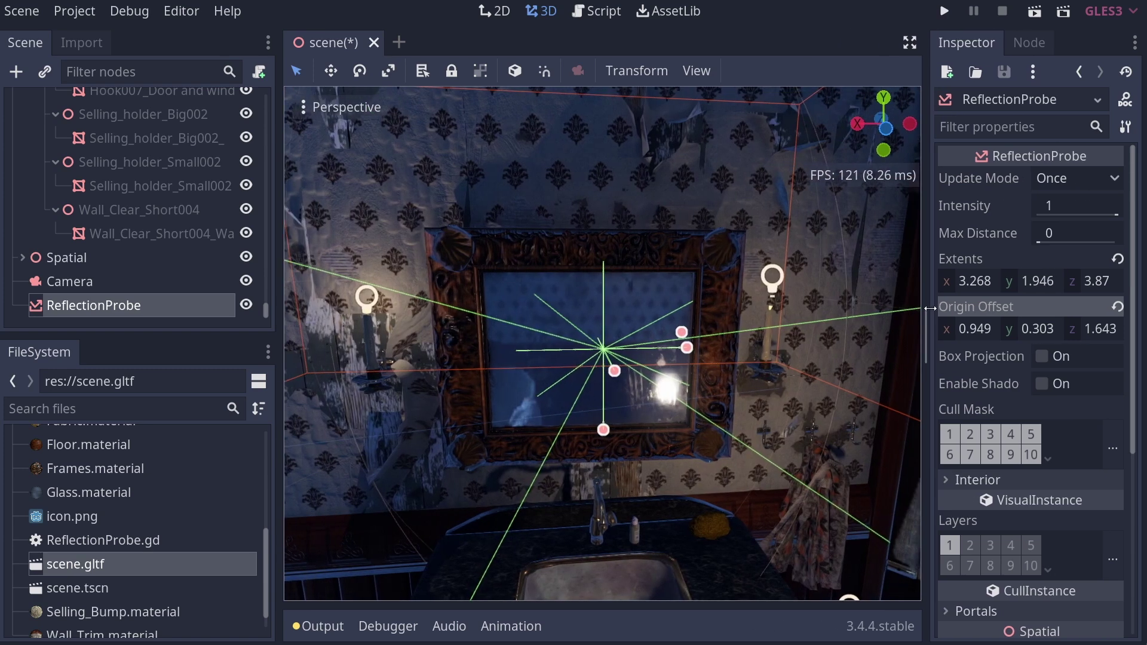
{"action": "left_click_drag", "start_coordinate": [279, 320], "coordinate": [160, 320]}
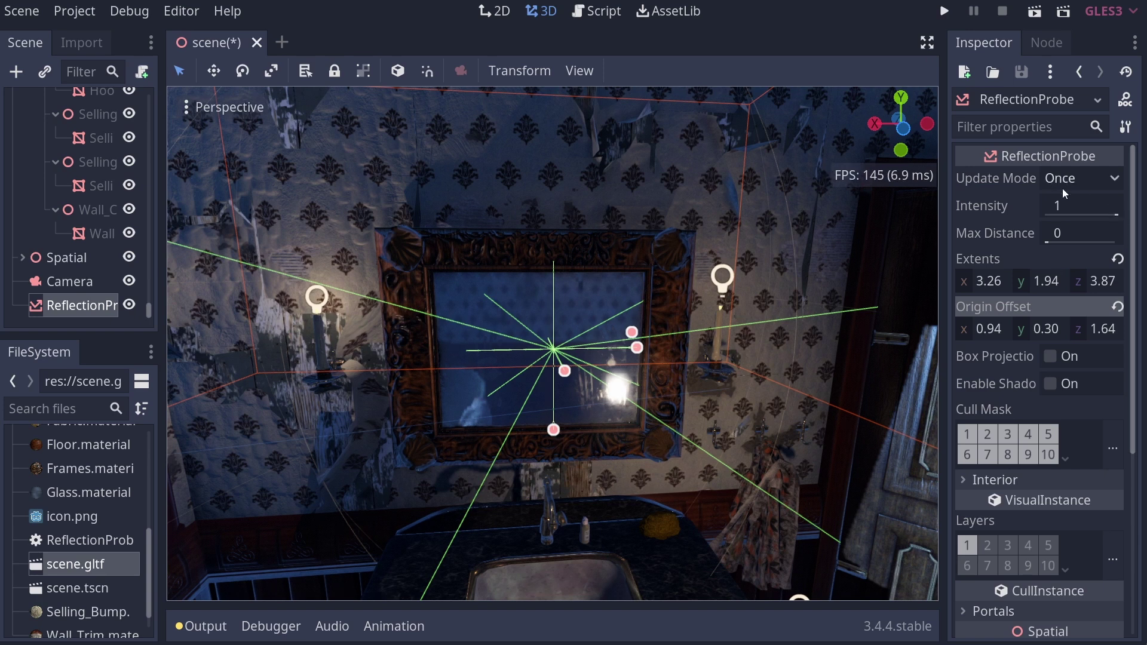
Select the sponge beside the sink and lift it in front of the mirror by about (0.319, 0.536, 0)
{"action": "left_click", "coordinate": [665, 518]}
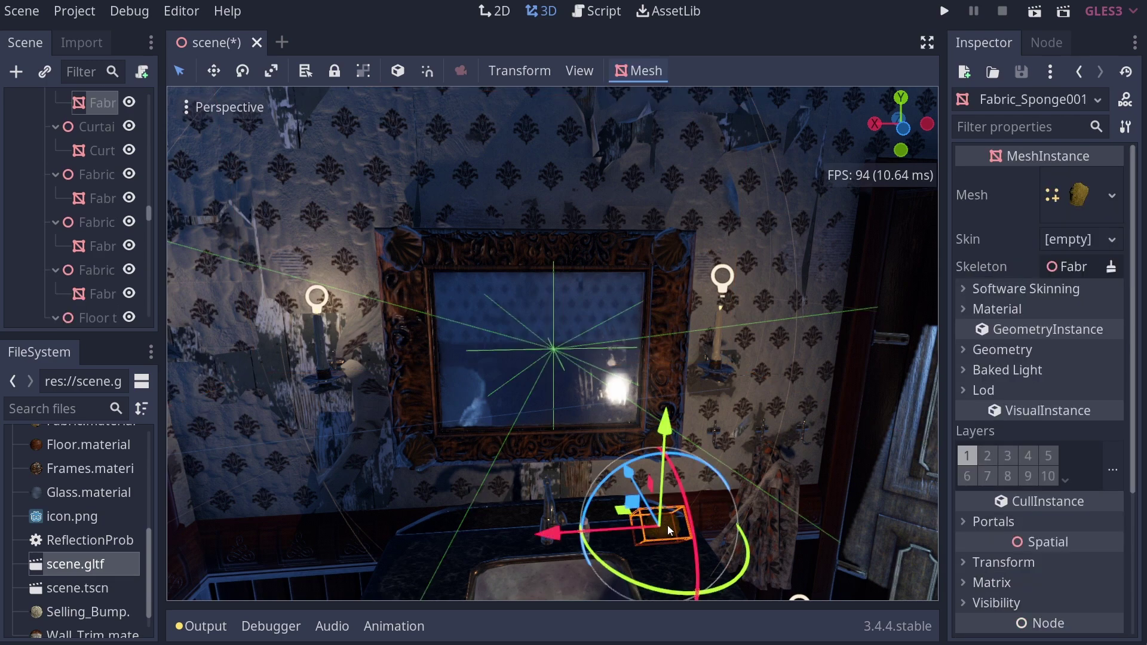
{"action": "key", "text": "f"}
{"action": "left_click_drag", "start_coordinate": [536, 488], "coordinate": [436, 327]}
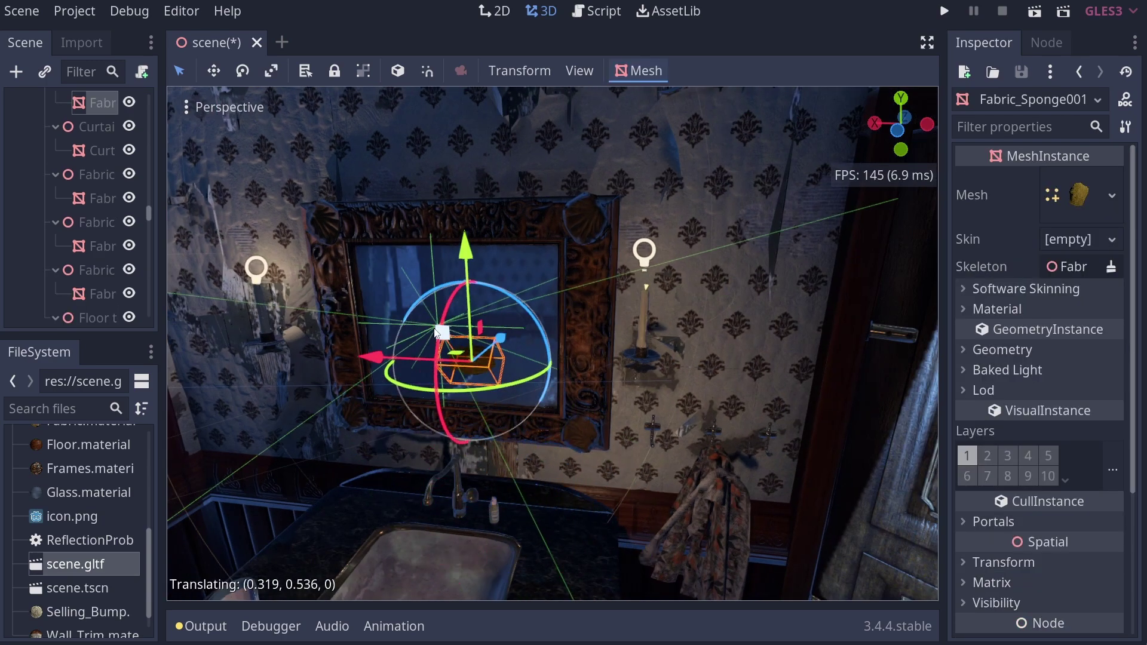
{"action": "right_click_drag", "start_coordinate": [436, 327], "coordinate": [332, 326]}
{"action": "right_click_drag", "start_coordinate": [831, 378], "coordinate": [821, 377]}
{"action": "middle_click_drag", "start_coordinate": [830, 377], "coordinate": [805, 419]}
Reposition the sponge and raise it so it floats beside the left edge of the mirror's frame
{"action": "left_click_drag", "start_coordinate": [742, 458], "coordinate": [571, 428]}
{"action": "right_click_drag", "start_coordinate": [549, 342], "coordinate": [720, 276]}
{"action": "key", "text": "w"}
{"action": "key", "text": "s"}
{"action": "left_click_drag", "start_coordinate": [602, 291], "coordinate": [605, 213]}
{"action": "key", "text": "d"}
{"action": "right_click_drag", "start_coordinate": [688, 395], "coordinate": [666, 401]}
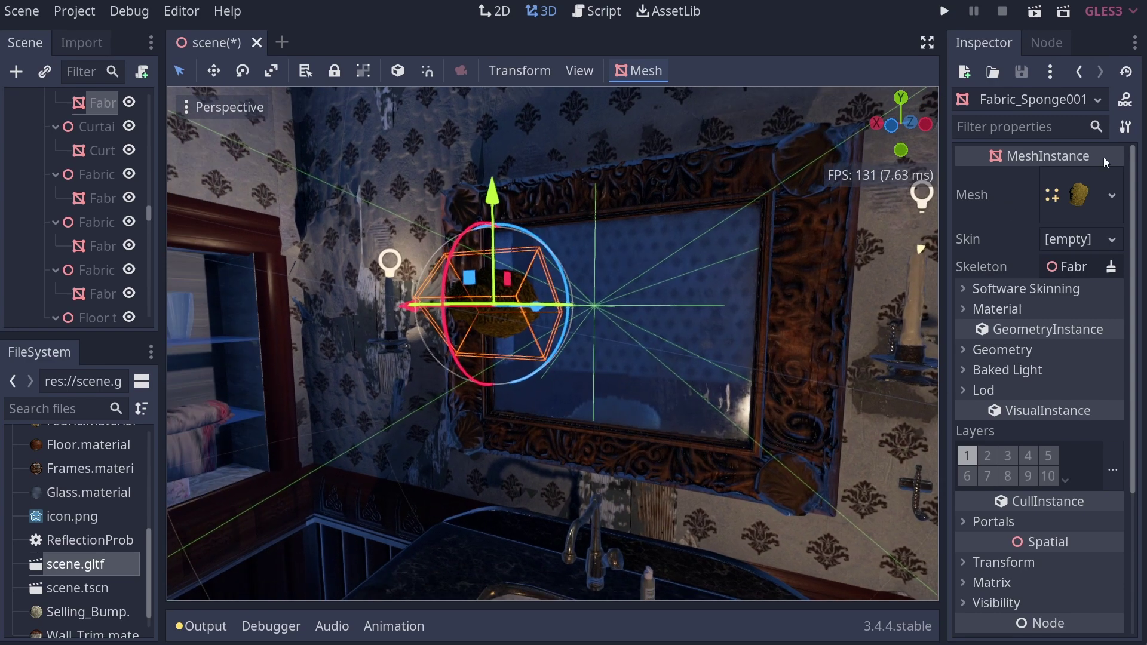
Refresh the ReflectionProbe's capture of the floating sponge by setting Update Mode to Always and back to Once
{"action": "scroll", "coordinate": [134, 182], "scroll_direction": "down", "scroll_amount": 10}
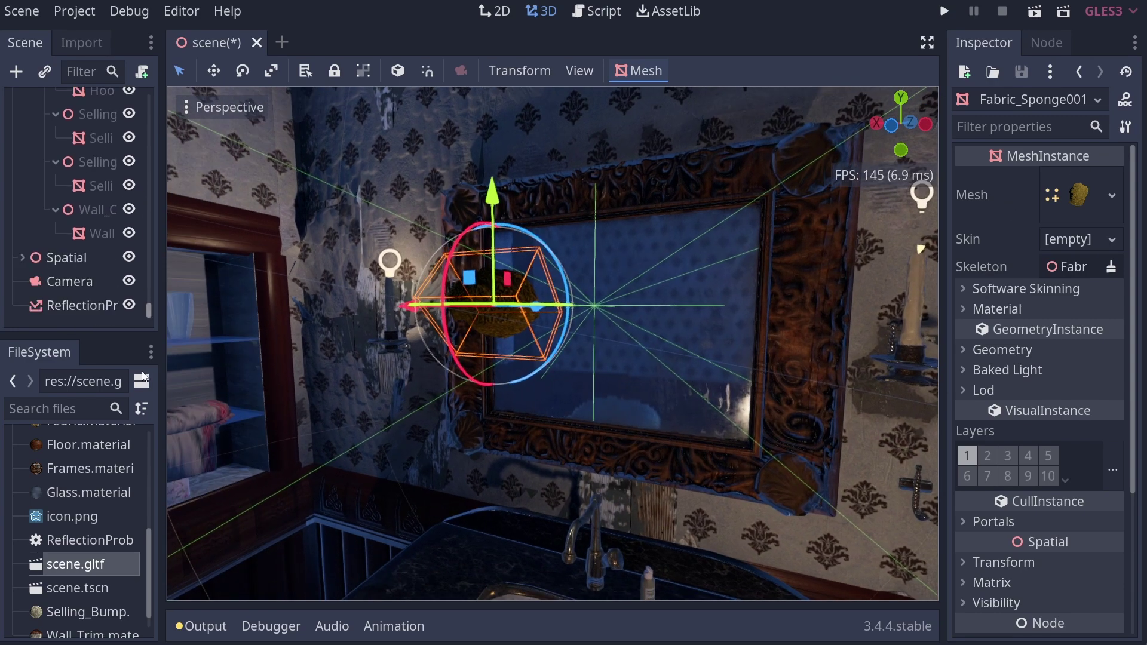
{"action": "left_click", "coordinate": [62, 306]}
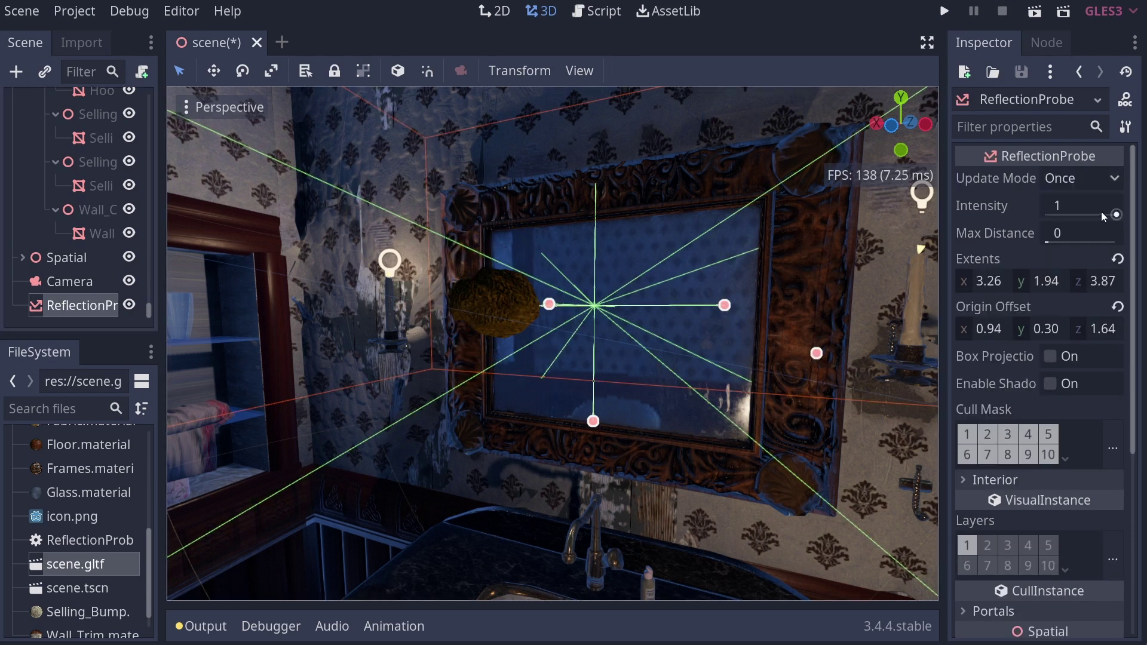
{"action": "left_click", "coordinate": [1103, 180]}
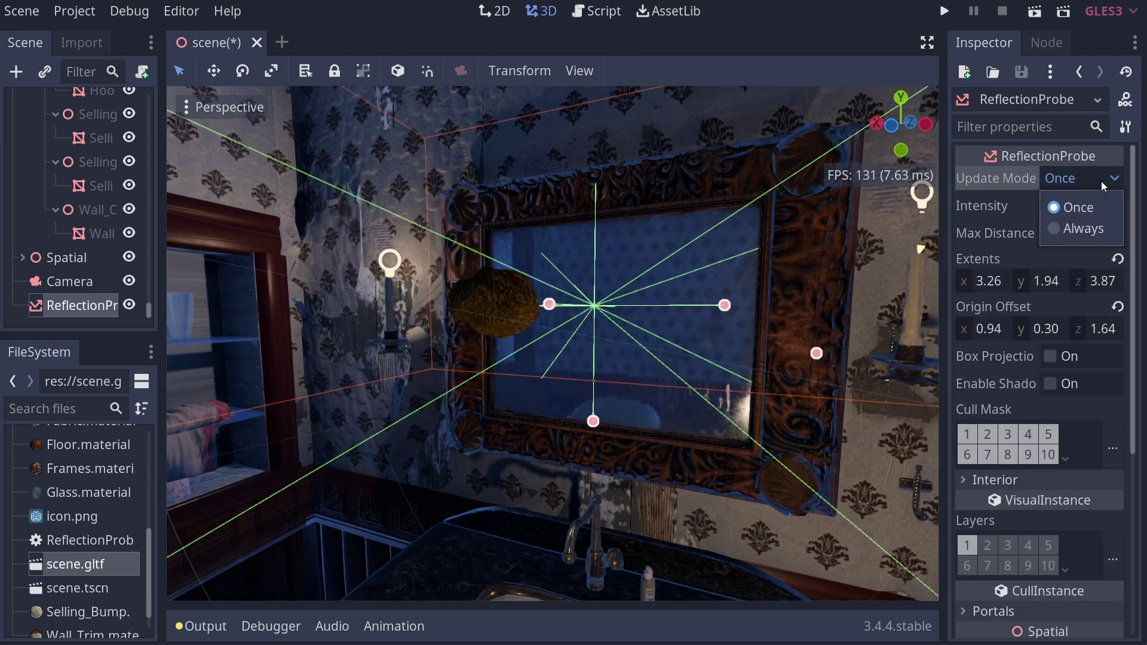
{"action": "left_click", "coordinate": [1086, 229]}
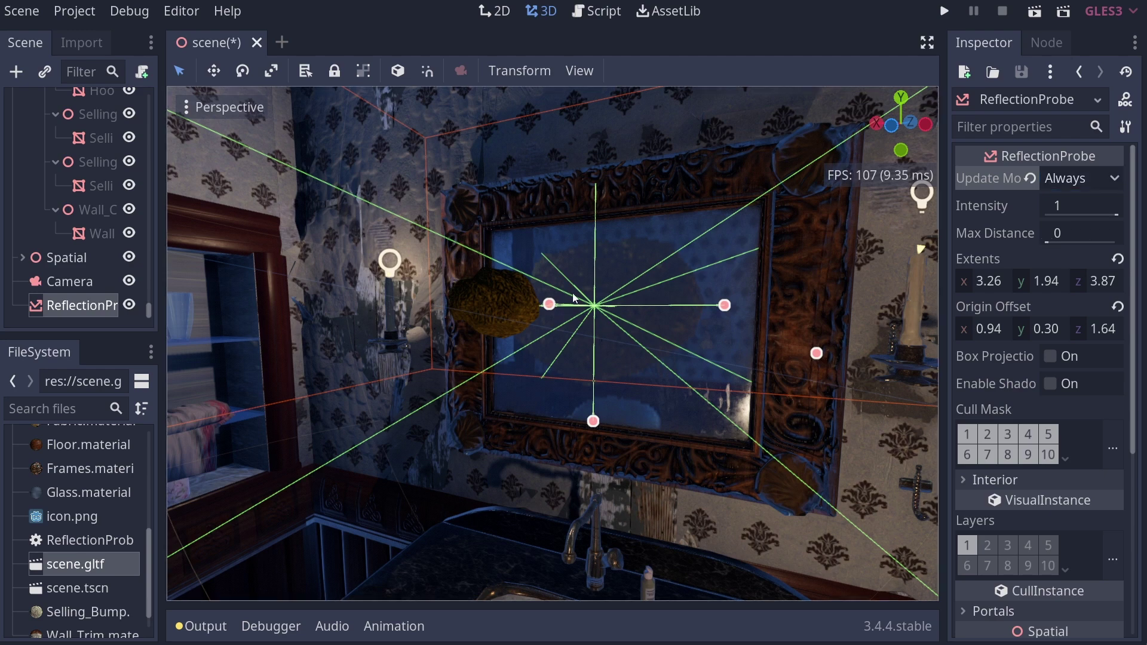
{"action": "left_click", "coordinate": [1080, 181]}
{"action": "left_click", "coordinate": [1075, 207]}
Move the floating sponge farther away from the mirror's frame, toward the wall candle beside the cabinet
{"action": "middle_click_drag", "start_coordinate": [777, 263], "coordinate": [723, 257]}
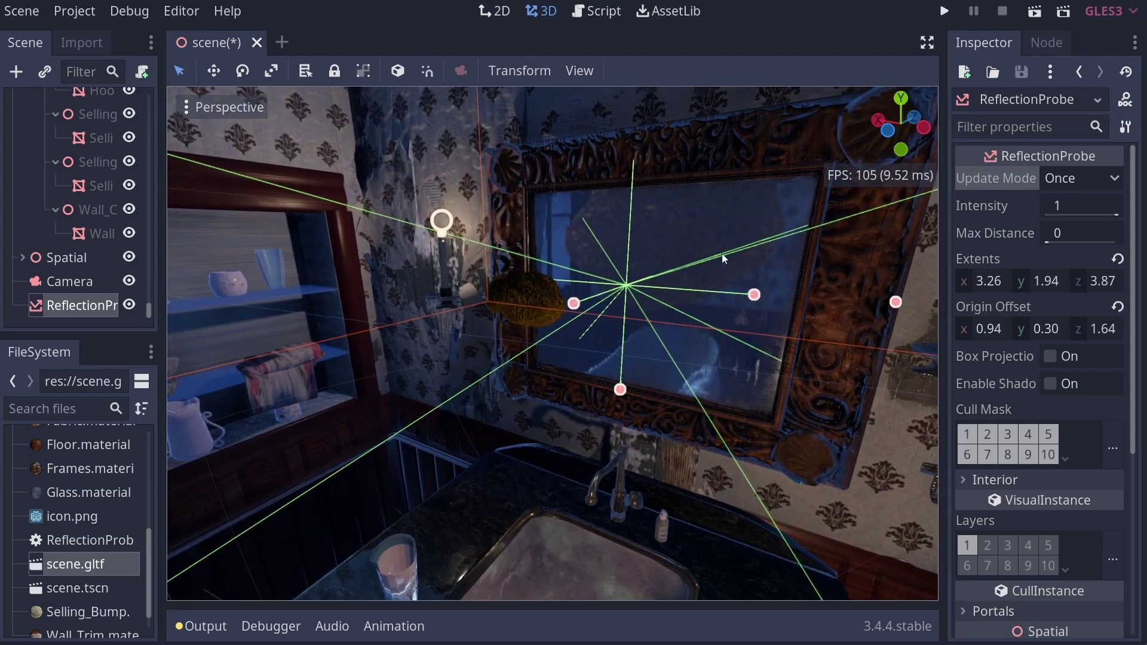
{"action": "left_click", "coordinate": [551, 286]}
{"action": "left_click_drag", "start_coordinate": [445, 294], "coordinate": [406, 301]}
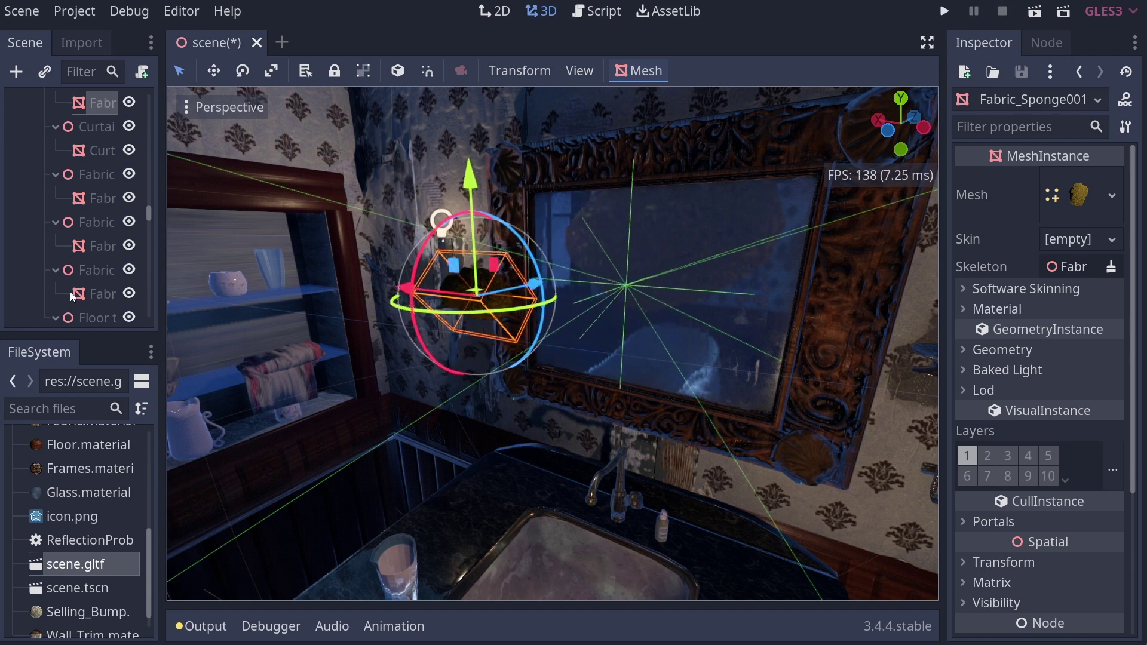
Set the ReflectionProbe's Update Mode to Always
{"action": "scroll", "coordinate": [92, 271], "scroll_direction": "down", "scroll_amount": 10}
{"action": "scroll", "coordinate": [94, 281], "scroll_direction": "down", "scroll_amount": 5}
{"action": "left_click", "coordinate": [76, 313]}
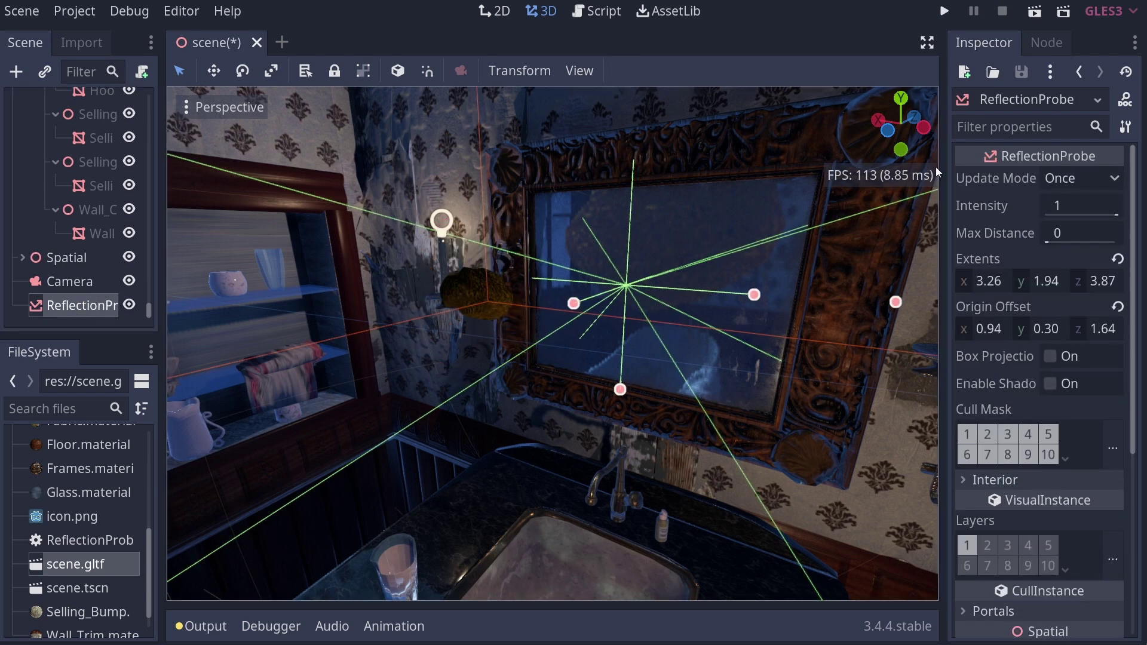
{"action": "left_click", "coordinate": [1056, 179]}
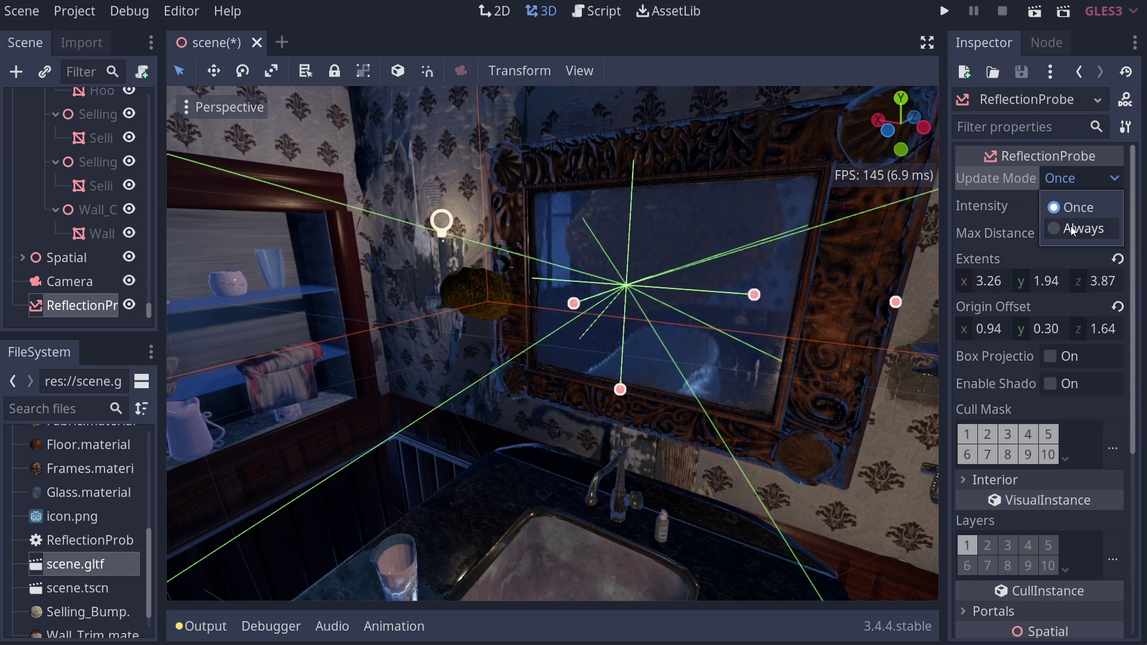
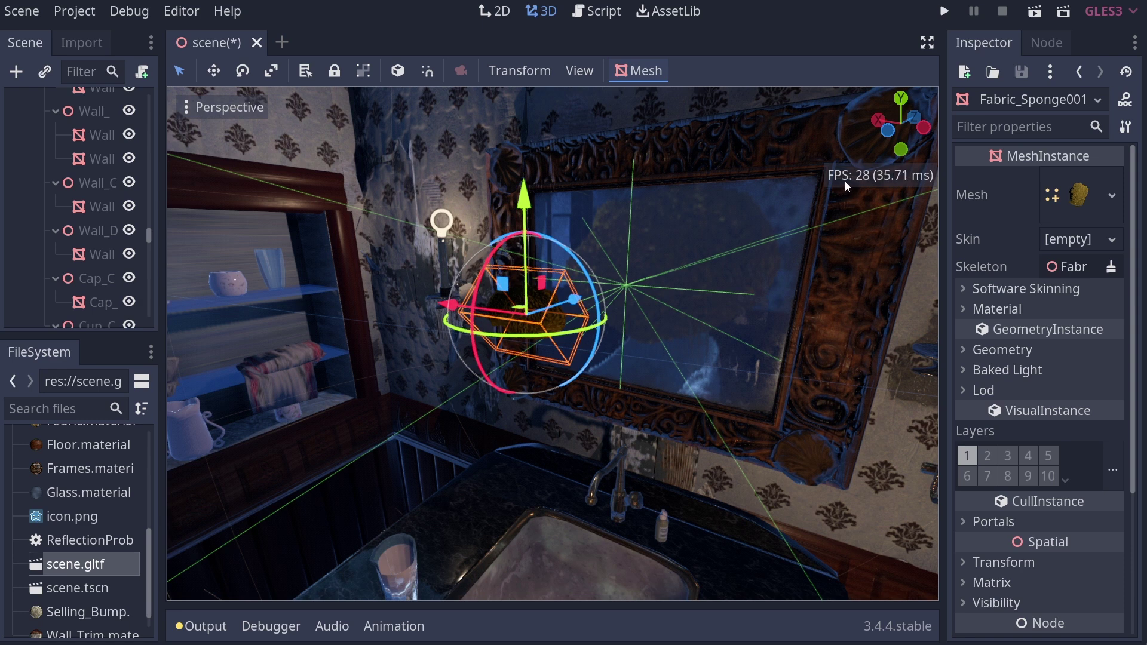
Check the viewport's FPS and return the ReflectionProbe's Update Mode to Once
{"action": "mouse_move", "coordinate": [861, 181]}
{"action": "scroll", "coordinate": [146, 238], "scroll_direction": "down", "scroll_amount": 2}
{"action": "left_click_drag", "start_coordinate": [147, 242], "coordinate": [152, 340]}
{"action": "left_click", "coordinate": [88, 306]}
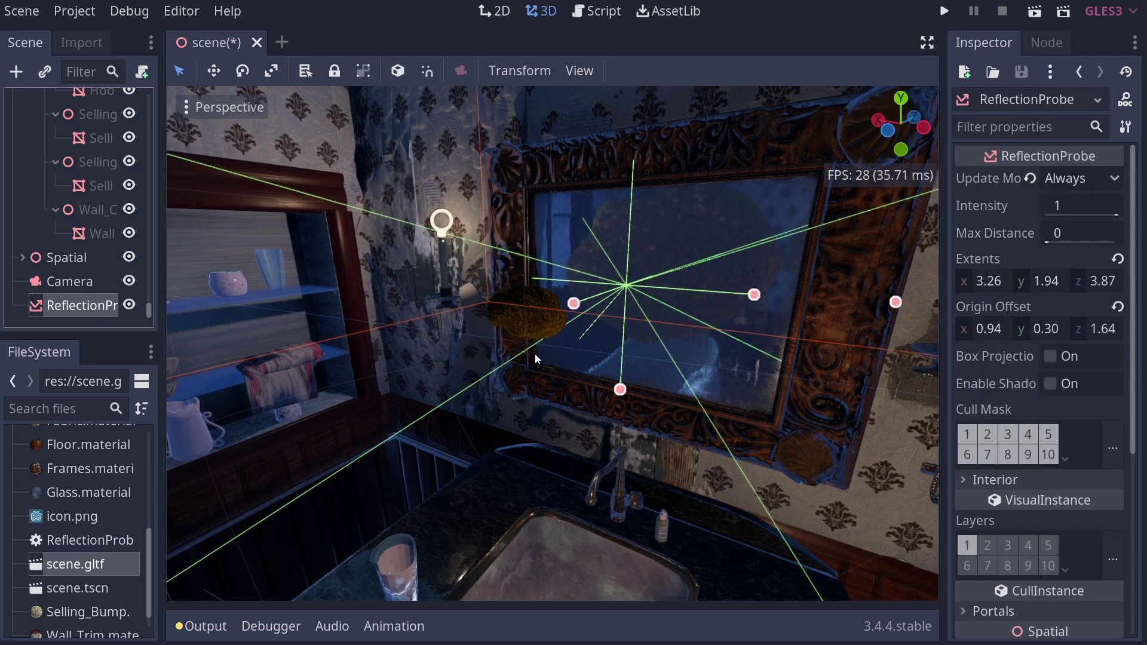
{"action": "left_click", "coordinate": [1066, 181]}
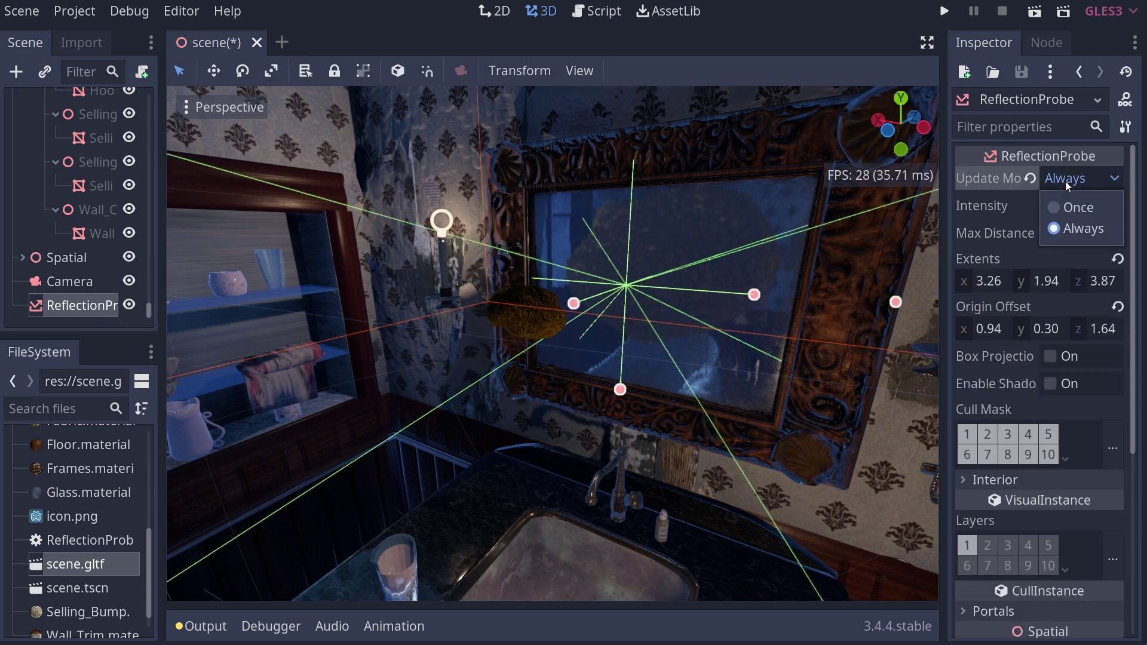
{"action": "left_click", "coordinate": [1063, 209]}
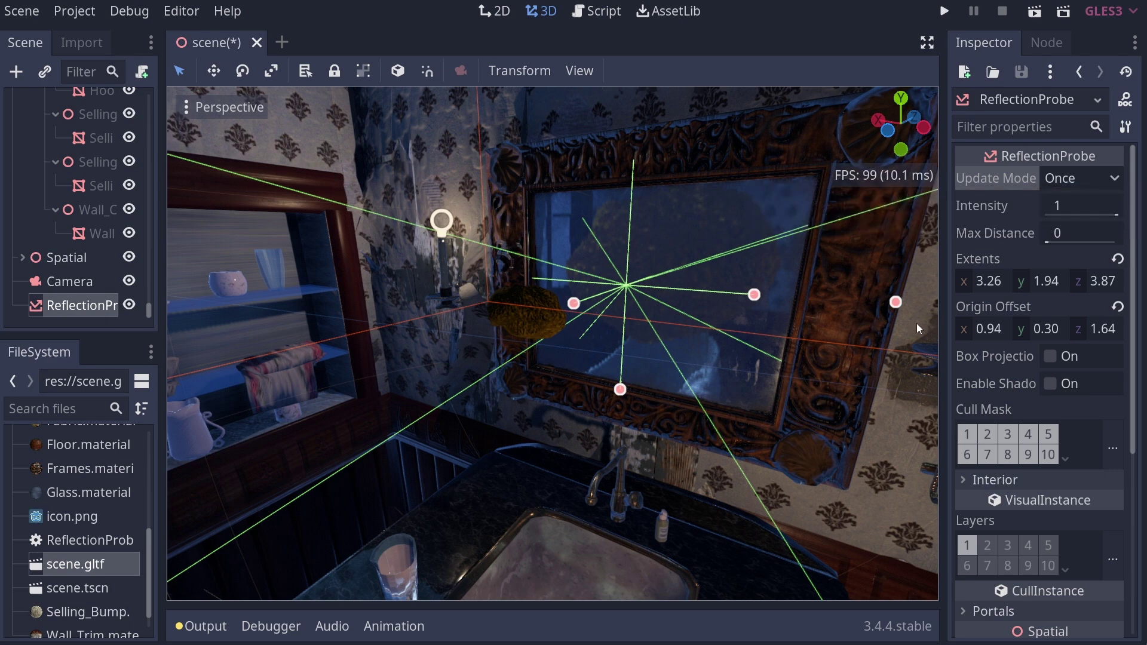
Select the floating sponge and put it back on the countertop between the sink and the candle
{"action": "middle_click_drag", "start_coordinate": [845, 328], "coordinate": [899, 209]}
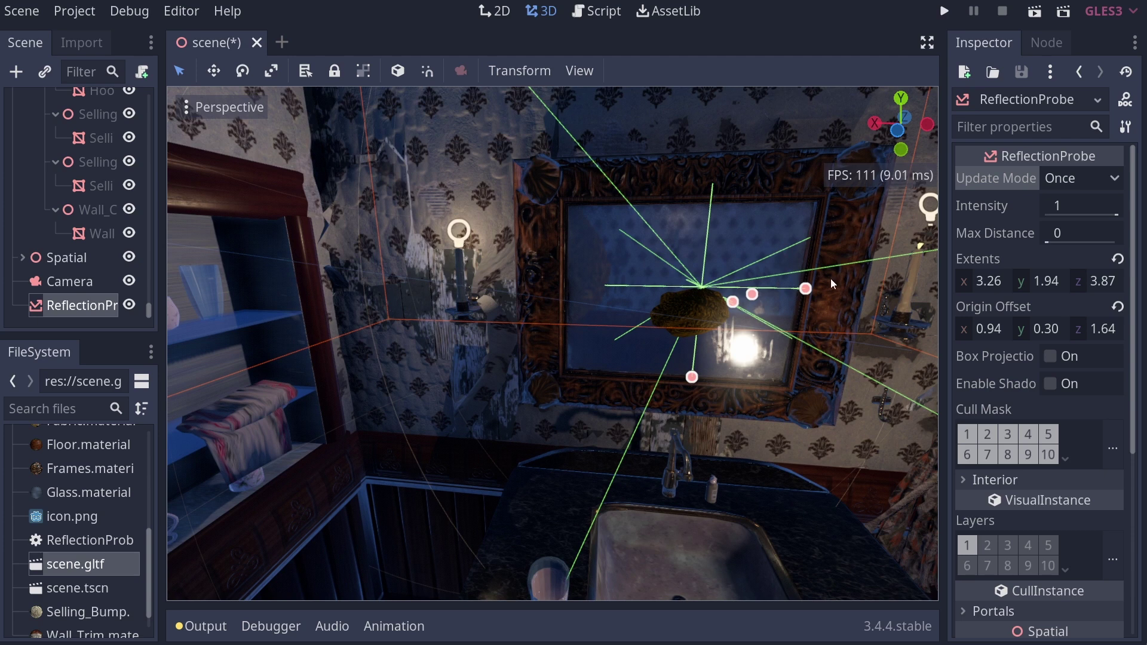
{"action": "middle_click_drag", "start_coordinate": [831, 279], "coordinate": [687, 267], "text": "shift"}
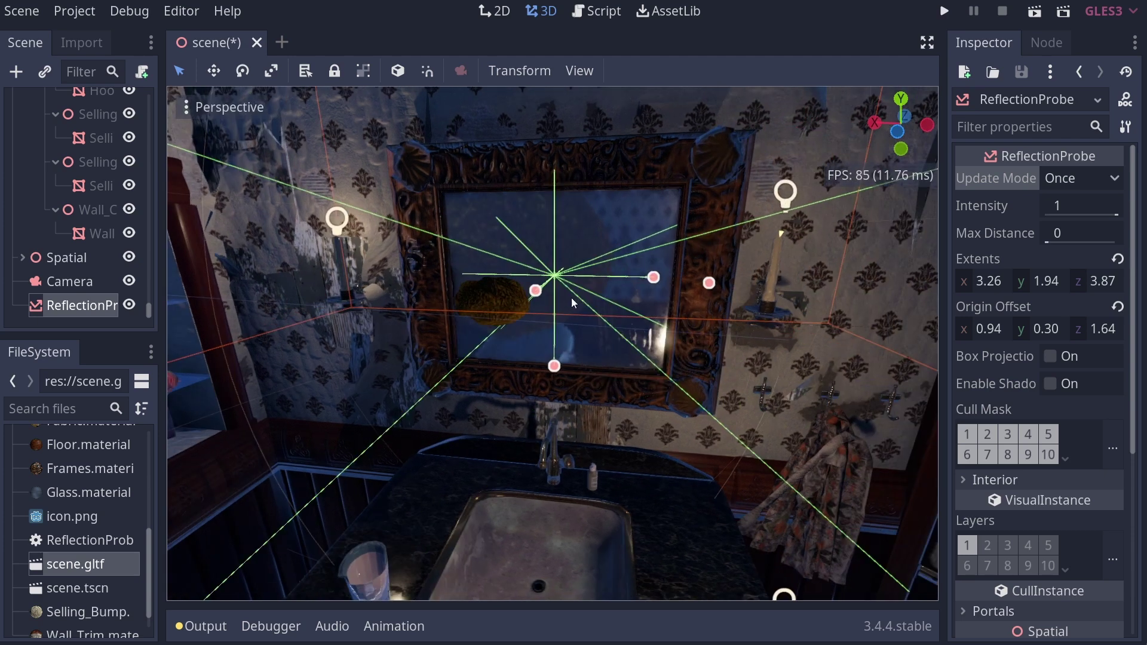
{"action": "left_click", "coordinate": [500, 293]}
{"action": "left_click_drag", "start_coordinate": [461, 274], "coordinate": [656, 522]}
{"action": "middle_click_drag", "start_coordinate": [663, 518], "coordinate": [635, 511]}
{"action": "left_click_drag", "start_coordinate": [572, 443], "coordinate": [715, 472]}
{"action": "middle_click_drag", "start_coordinate": [716, 472], "coordinate": [633, 447]}
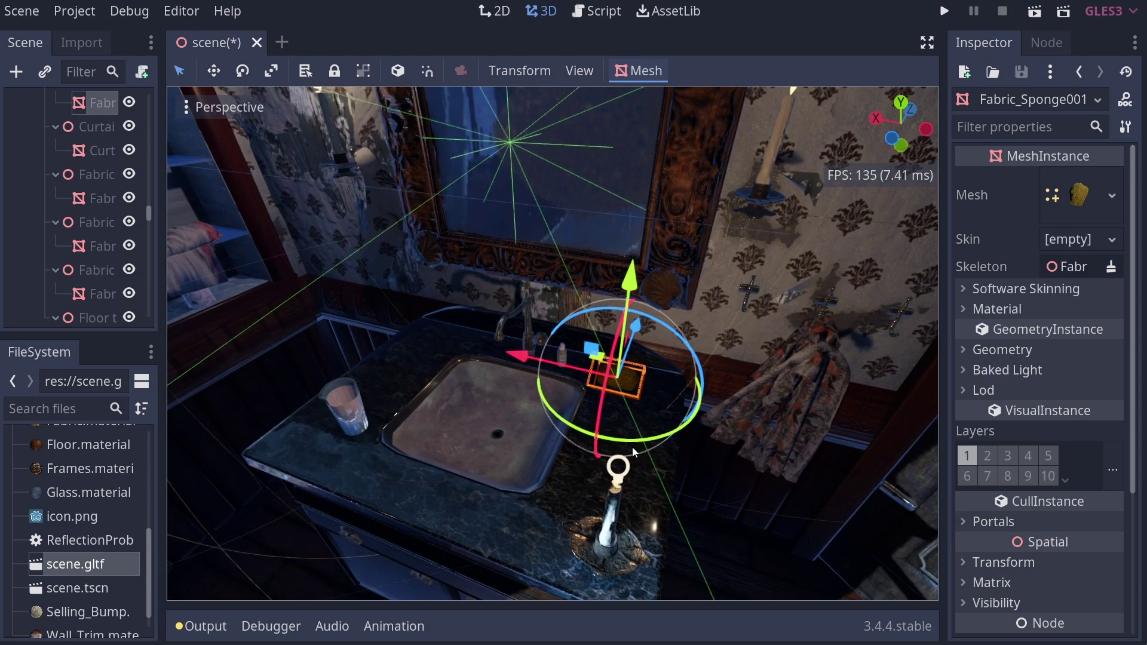
{"action": "left_click_drag", "start_coordinate": [533, 360], "coordinate": [545, 362]}
Update the mirror's outdated reflection by toggling the ReflectionProbe's Update Mode to Always and back to Once
{"action": "mouse_move", "coordinate": [423, 324]}
{"action": "right_mouse_down"}
{"action": "mouse_move", "coordinate": [388, 278]}
{"action": "mouse_move", "coordinate": [418, 287]}
{"action": "mouse_move", "coordinate": [423, 323]}
{"action": "right_mouse_up"}
{"action": "key", "text": "w"}
{"action": "key", "text": "s"}
{"action": "scroll", "coordinate": [105, 277], "scroll_direction": "down", "scroll_amount": 3}
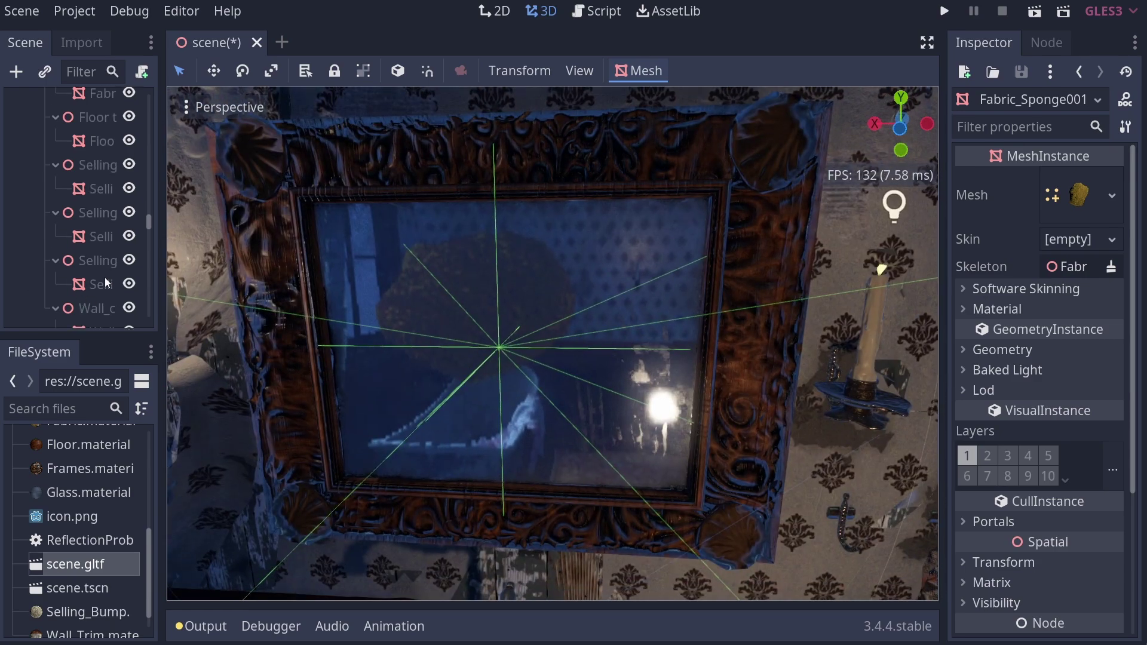
{"action": "left_click_drag", "start_coordinate": [153, 219], "coordinate": [153, 269]}
{"action": "scroll", "coordinate": [153, 269], "scroll_direction": "down", "scroll_amount": 3}
{"action": "left_click", "coordinate": [96, 302]}
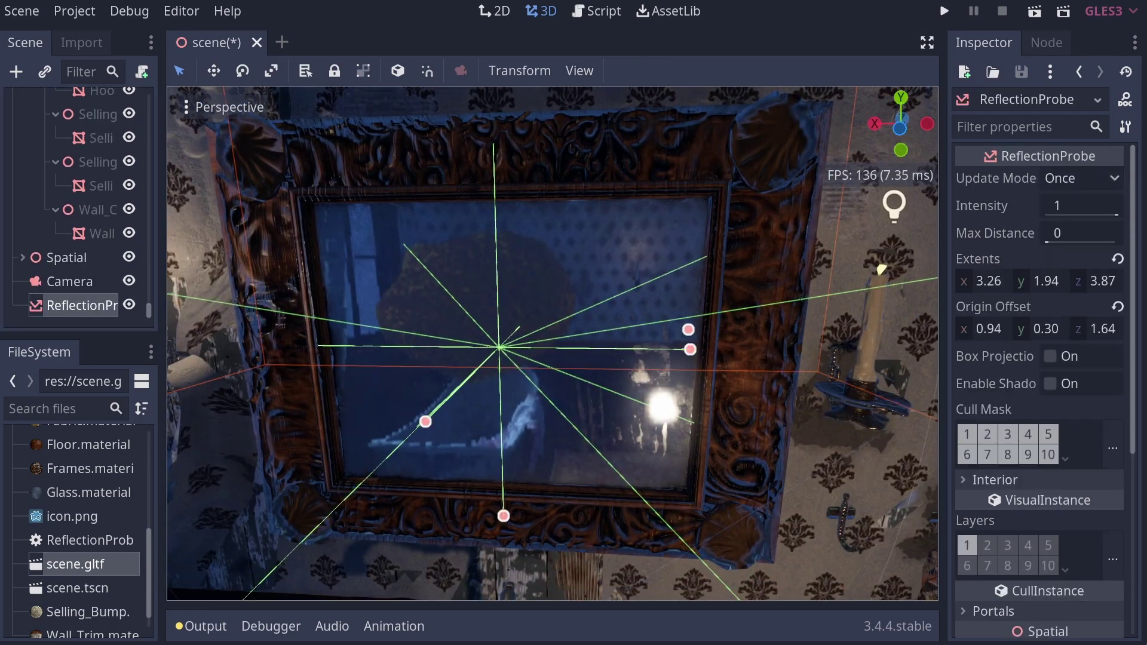
{"action": "left_click", "coordinate": [1098, 180]}
{"action": "left_click", "coordinate": [1070, 234]}
{"action": "left_click", "coordinate": [1067, 184]}
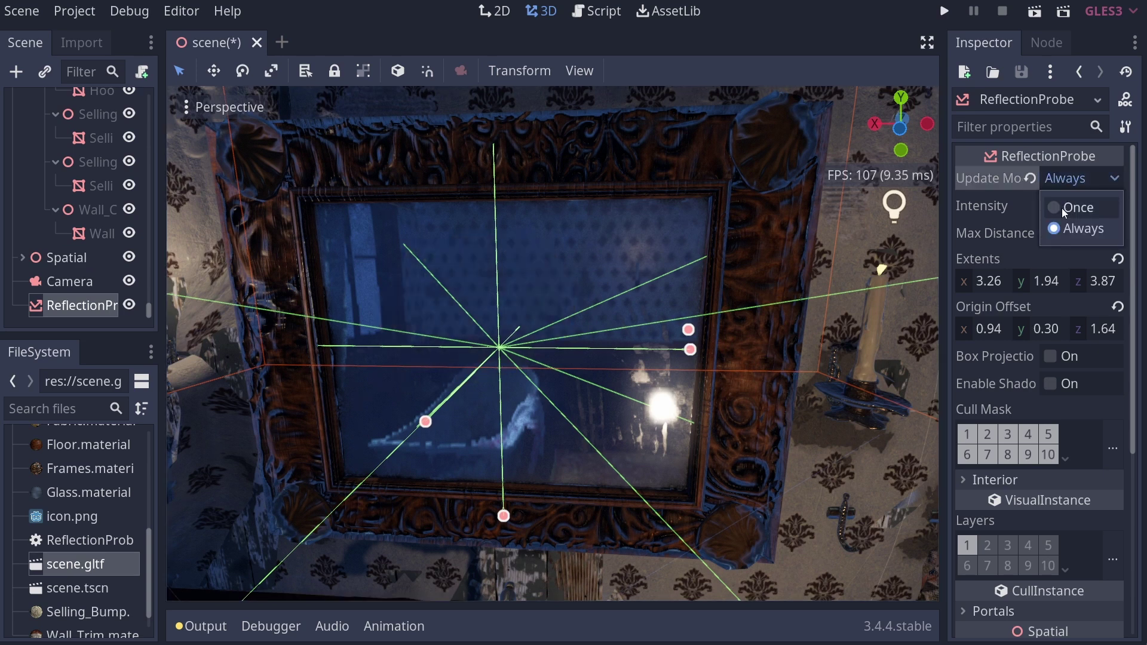
{"action": "left_click", "coordinate": [1062, 208]}
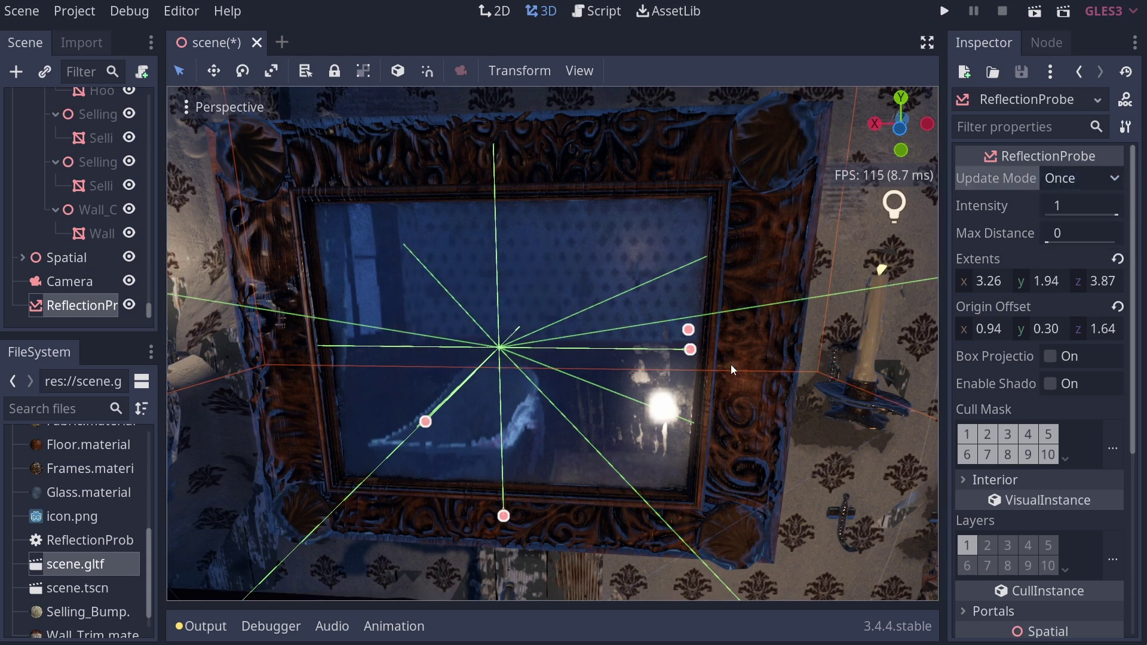
Lower the probe's Intensity to about 0.42, look at the bathtub and rug area, and restore it to 1
{"action": "middle_click_drag", "start_coordinate": [676, 382], "coordinate": [691, 393]}
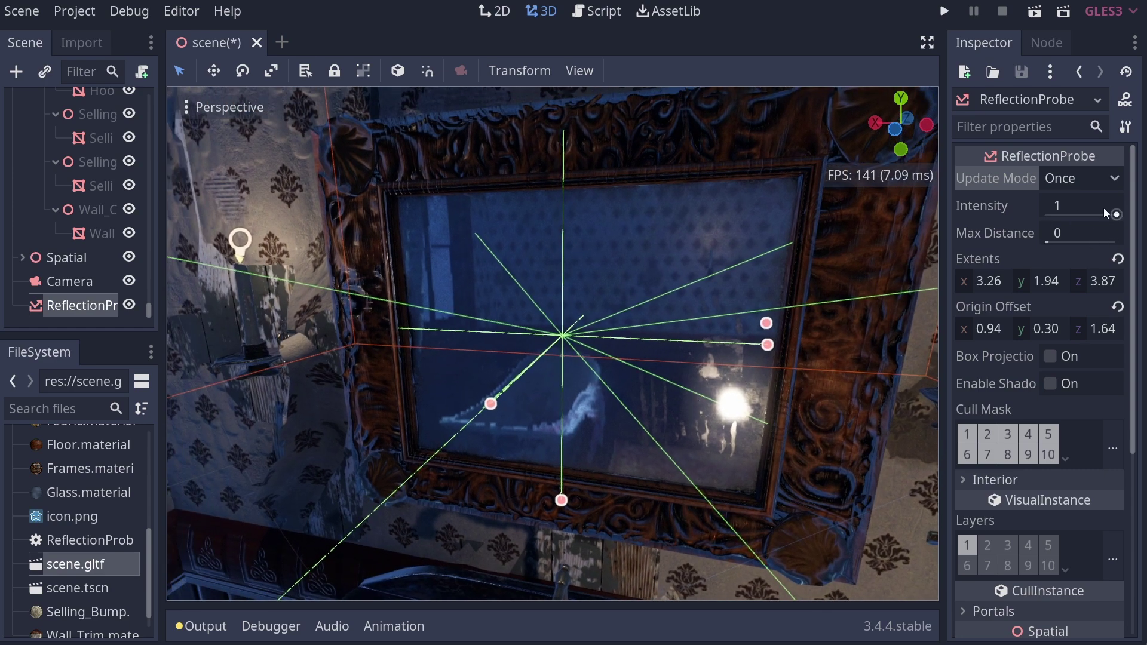
{"action": "left_click_drag", "start_coordinate": [1103, 213], "coordinate": [1076, 217]}
{"action": "key", "text": "s"}
{"action": "right_click_drag", "start_coordinate": [755, 357], "coordinate": [556, 413]}
{"action": "key", "text": "s"}
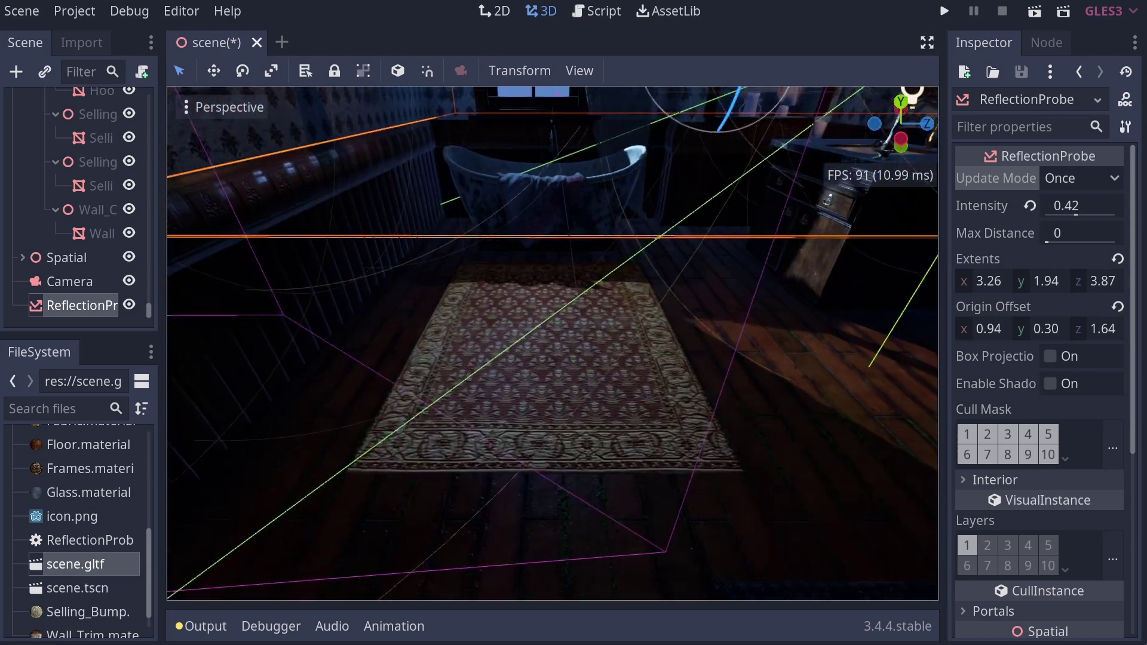
{"action": "right_click_drag", "start_coordinate": [789, 406], "coordinate": [715, 382]}
{"action": "left_click_drag", "start_coordinate": [1076, 216], "coordinate": [1125, 225]}
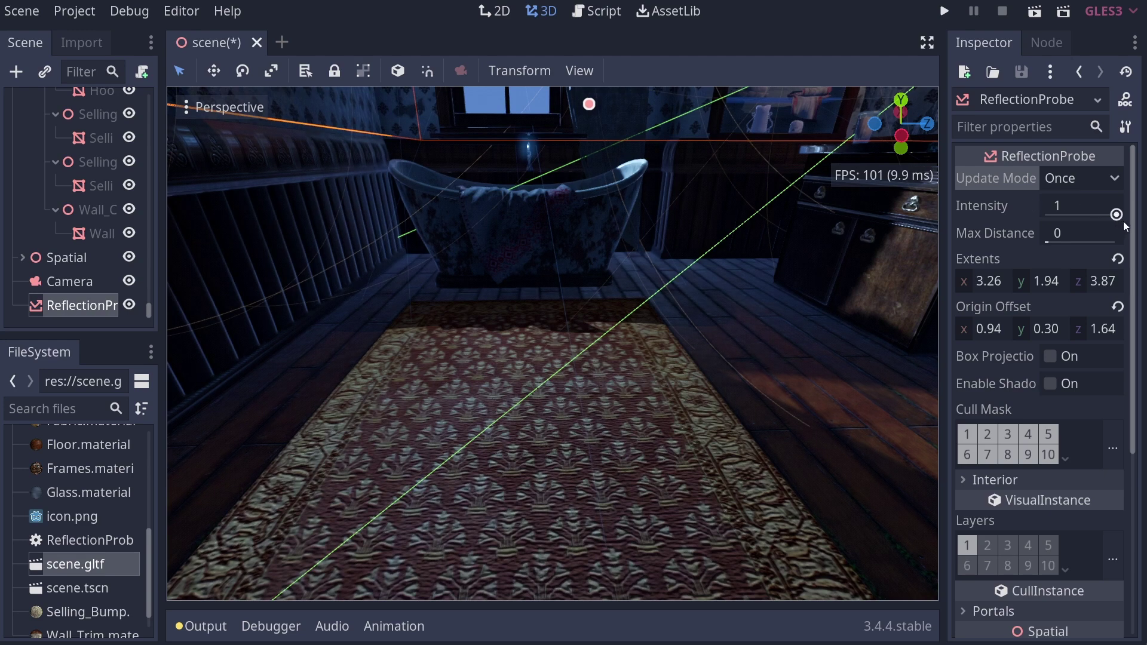
Compare the whole room's lighting with the probe's Intensity at about 0.15 and restore it to 1
{"action": "key", "text": "s"}
{"action": "right_click_drag", "start_coordinate": [776, 316], "coordinate": [827, 288]}
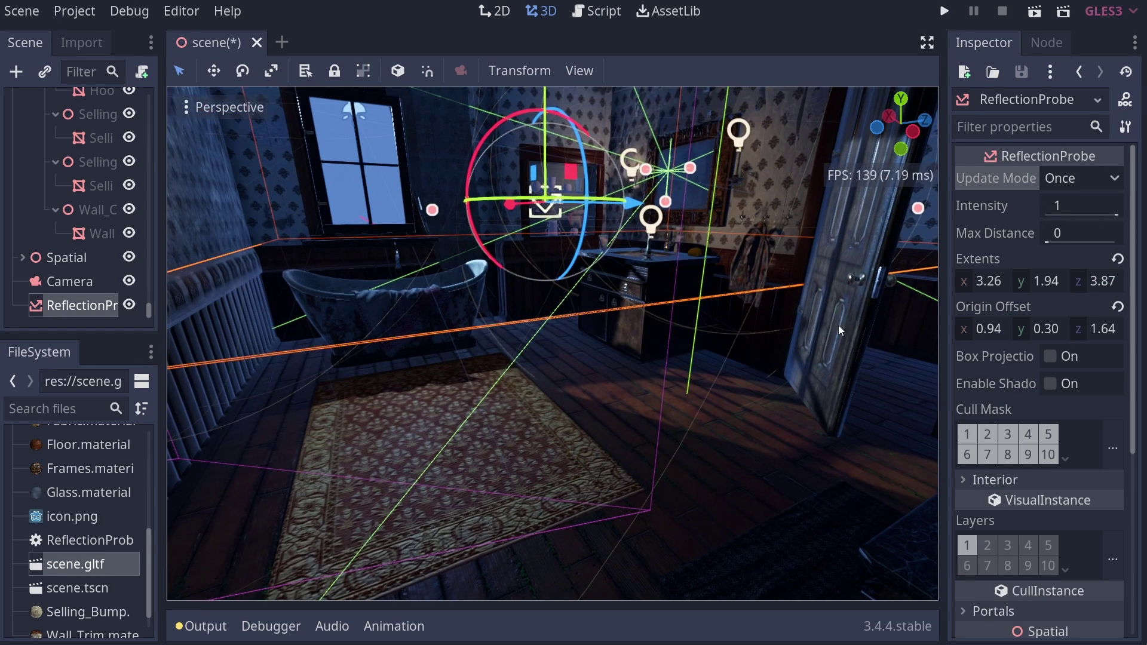
{"action": "mouse_move", "coordinate": [1118, 215]}
{"action": "left_click_drag", "start_coordinate": [1117, 215], "coordinate": [1058, 215]}
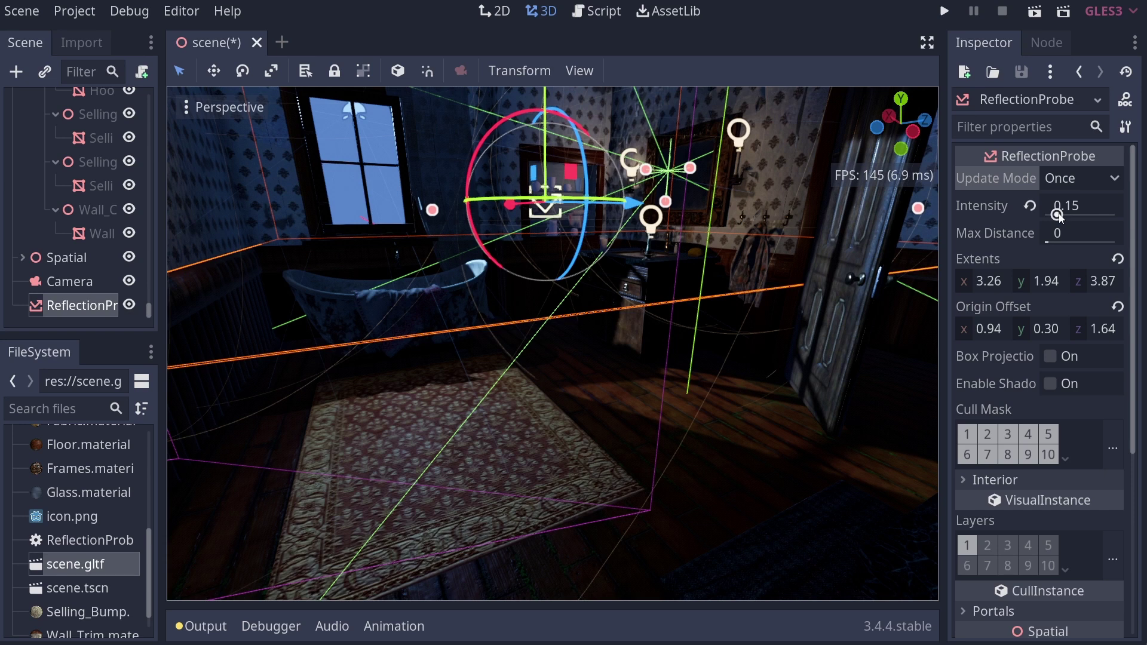
{"action": "left_click_drag", "start_coordinate": [1058, 216], "coordinate": [1117, 216]}
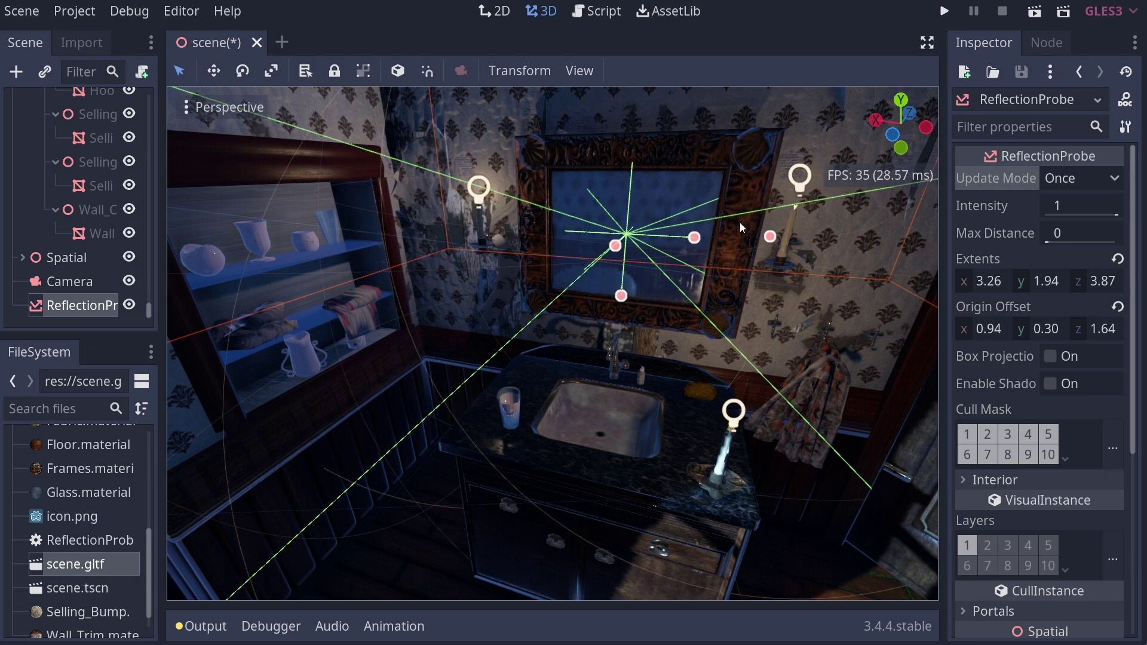
Look at the room from beside the mirror and set the probe's Update Mode to Always
{"action": "middle_click_drag", "start_coordinate": [740, 222], "coordinate": [925, 210]}
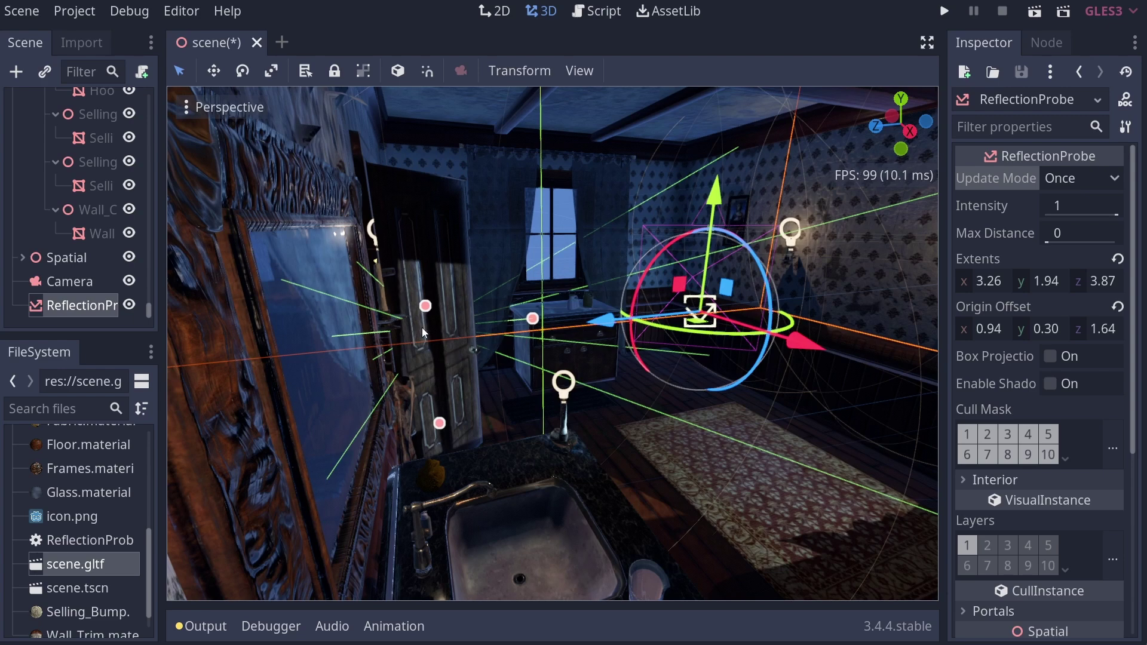
{"action": "middle_click_drag", "start_coordinate": [599, 321], "coordinate": [635, 320]}
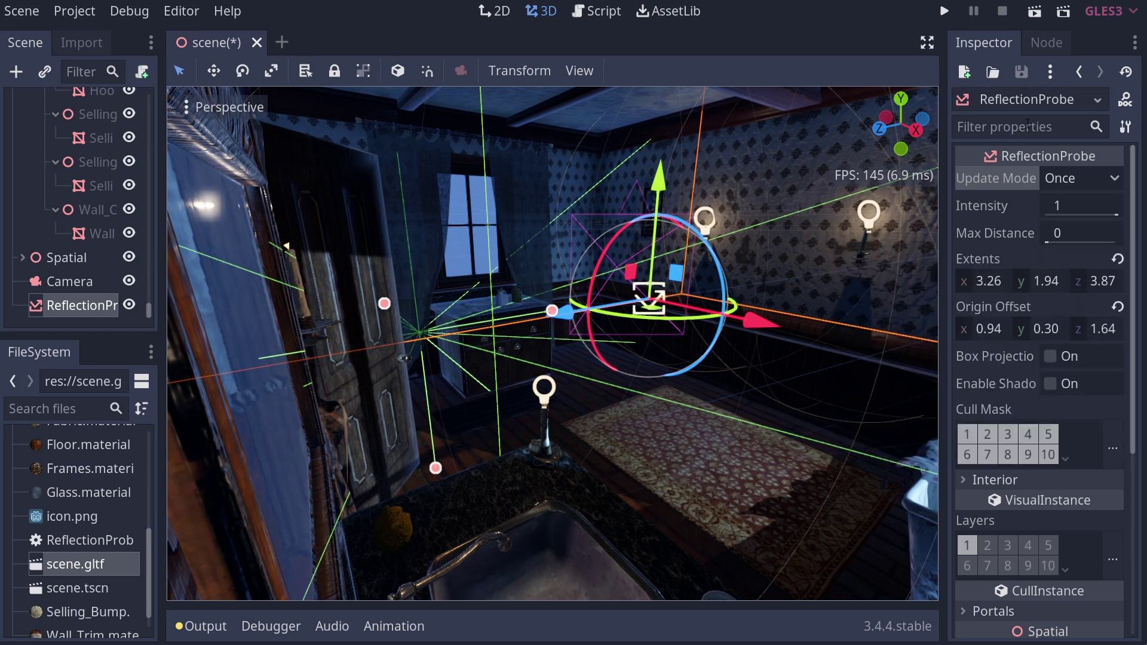
{"action": "left_click", "coordinate": [1102, 174]}
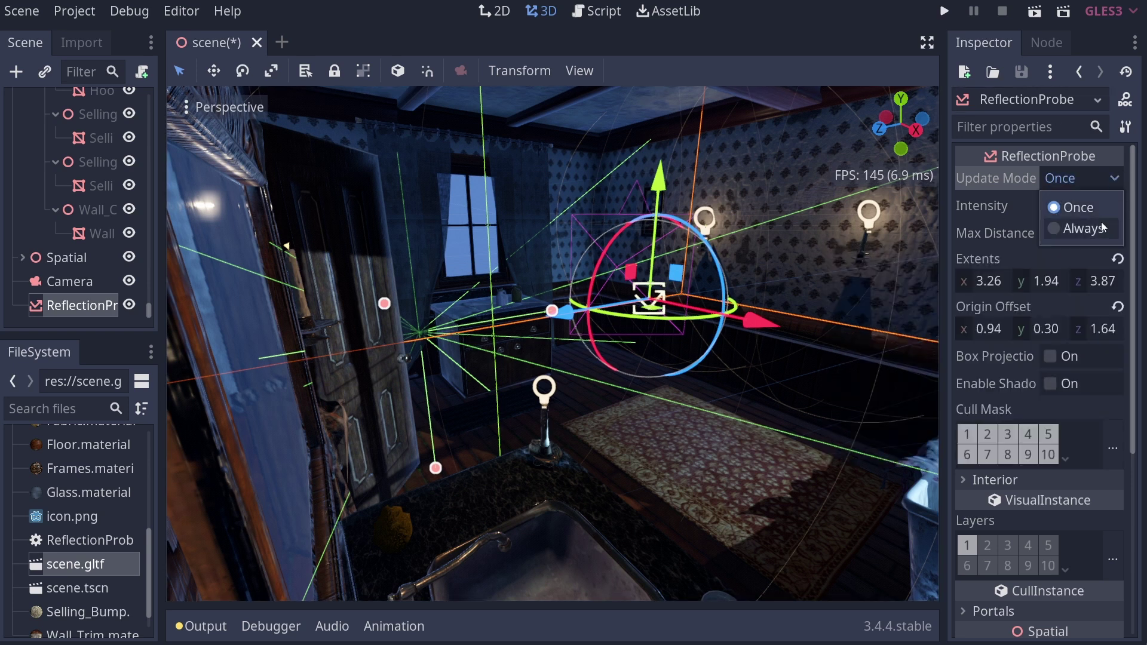
{"action": "left_click", "coordinate": [1080, 228]}
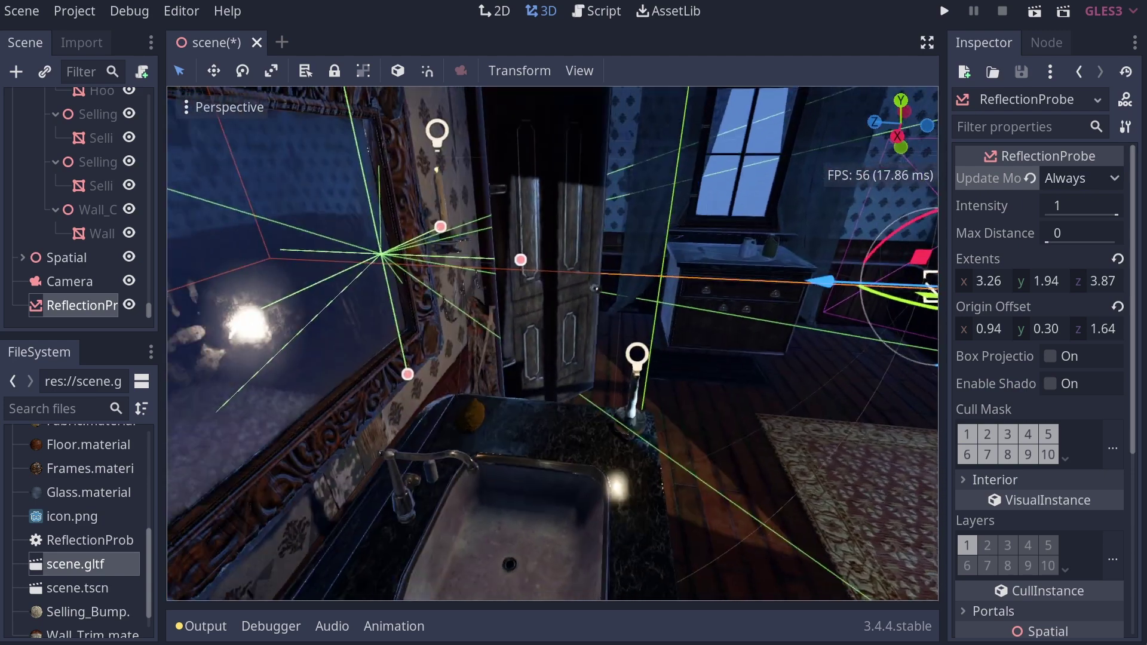
{"action": "right_click_drag", "start_coordinate": [858, 257], "coordinate": [739, 253]}
Set the probe's Max Distance to 0.1 and check the mirror's reflection
{"action": "left_click", "coordinate": [1076, 233]}
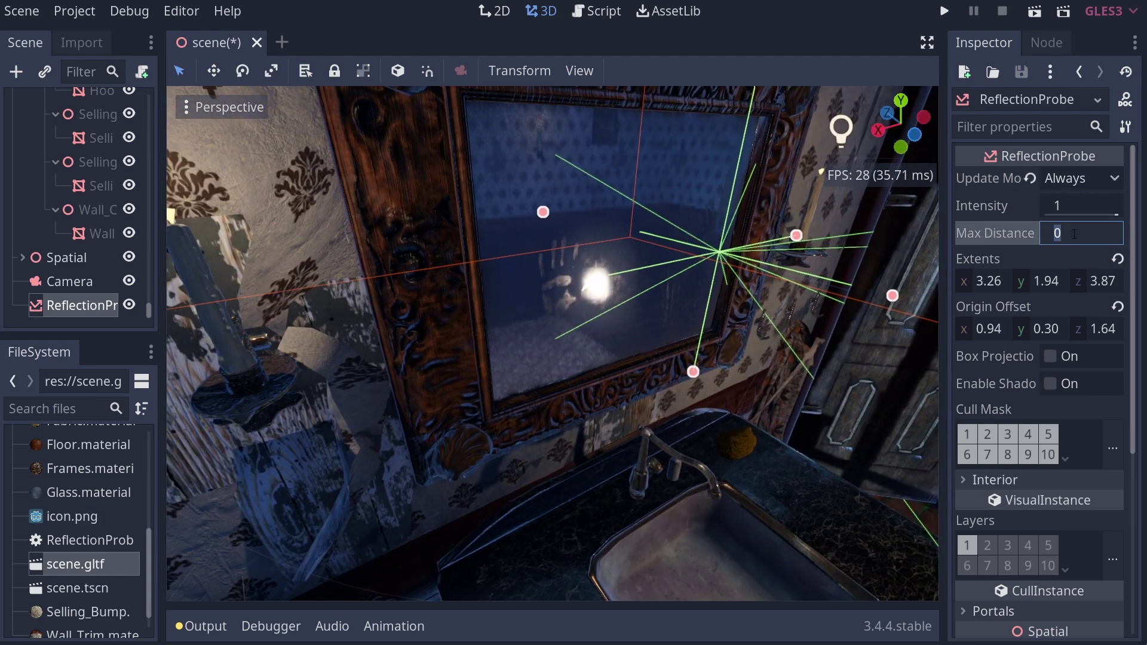
{"action": "type", "text": ".1"}
{"action": "key", "text": "Return"}
{"action": "right_click_drag", "start_coordinate": [711, 353], "coordinate": [709, 348]}
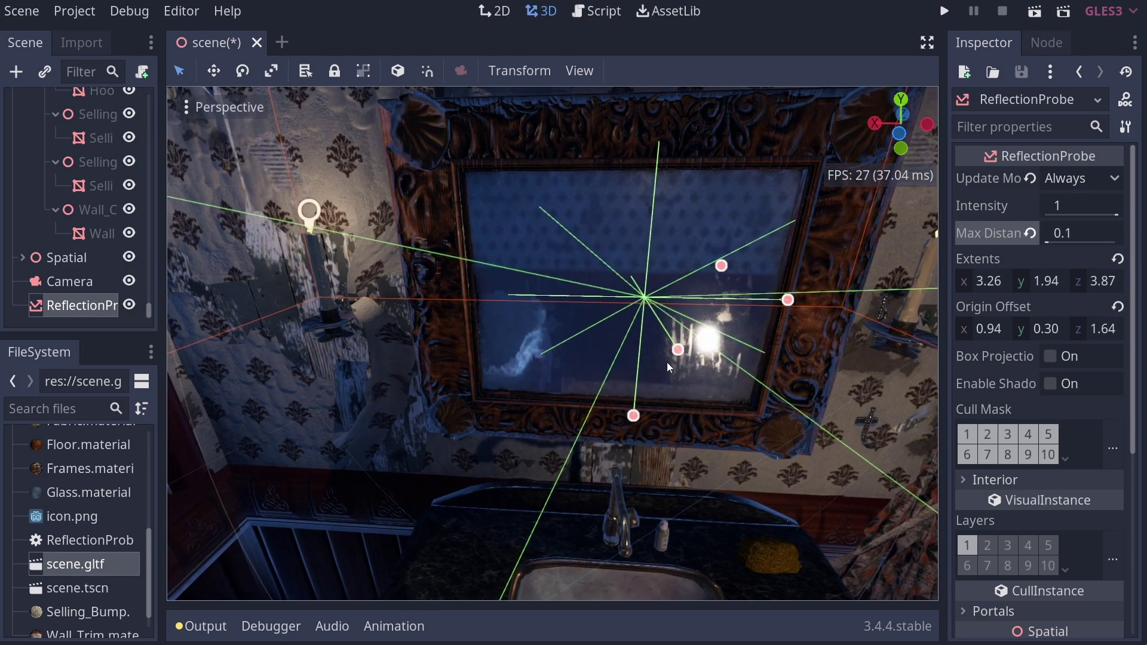
Set the probe's Max Distance back to 0
{"action": "left_click", "coordinate": [1062, 235]}
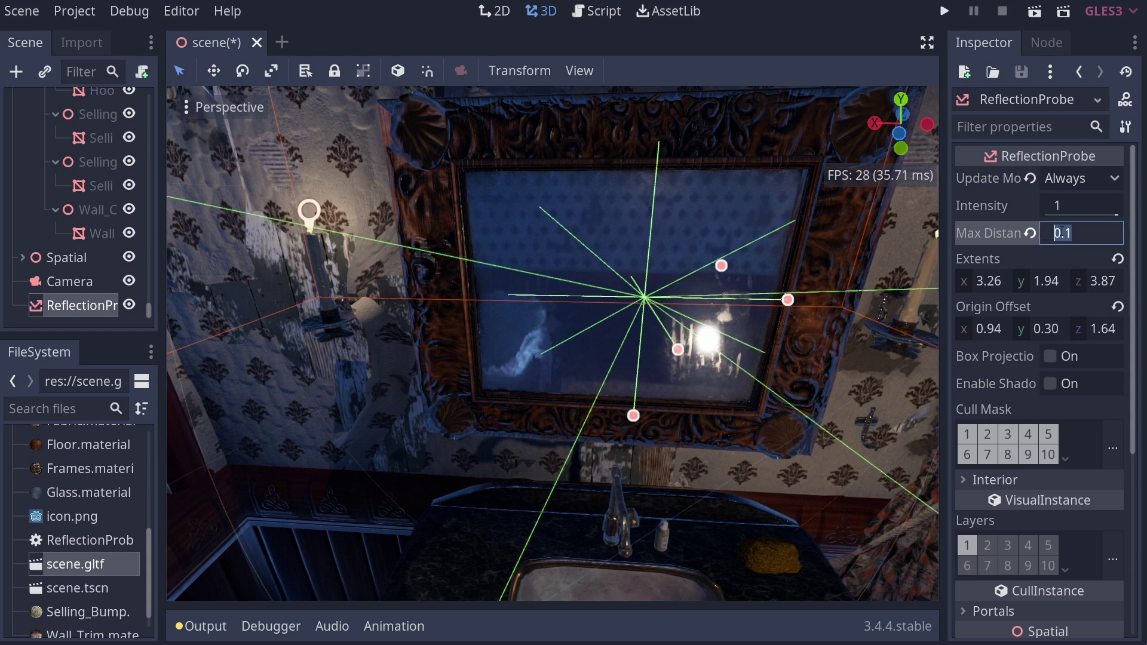
{"action": "type", "text": "0"}
{"action": "key", "text": "Return"}
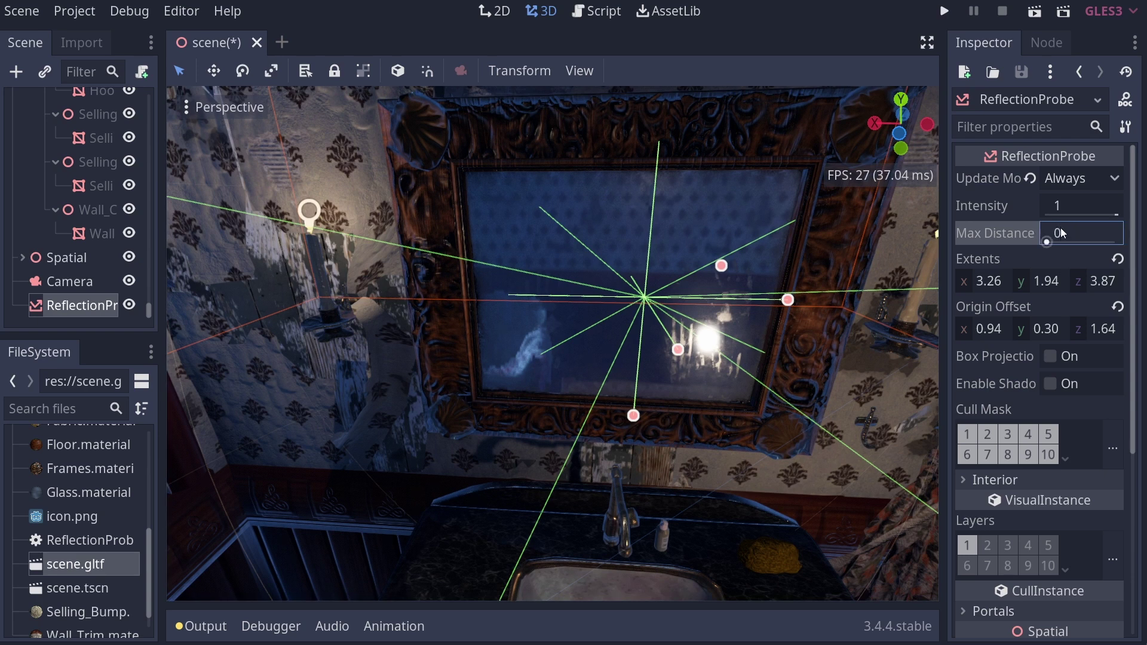
{"action": "left_click_drag", "start_coordinate": [1048, 241], "coordinate": [1030, 244]}
{"action": "mouse_move", "coordinate": [1045, 241]}
Reset the probe's Update Mode to its default Once and view the mirror from an angle
{"action": "left_click", "coordinate": [1029, 178]}
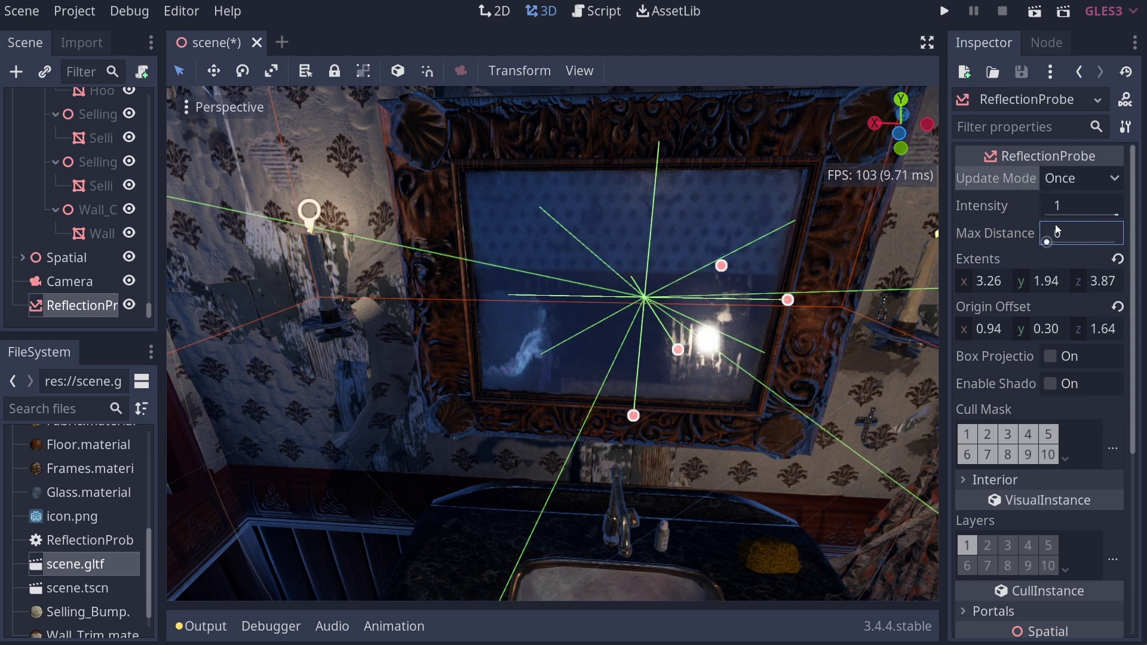
{"action": "right_click_drag", "start_coordinate": [607, 505], "coordinate": [711, 478]}
{"action": "key", "text": "w"}
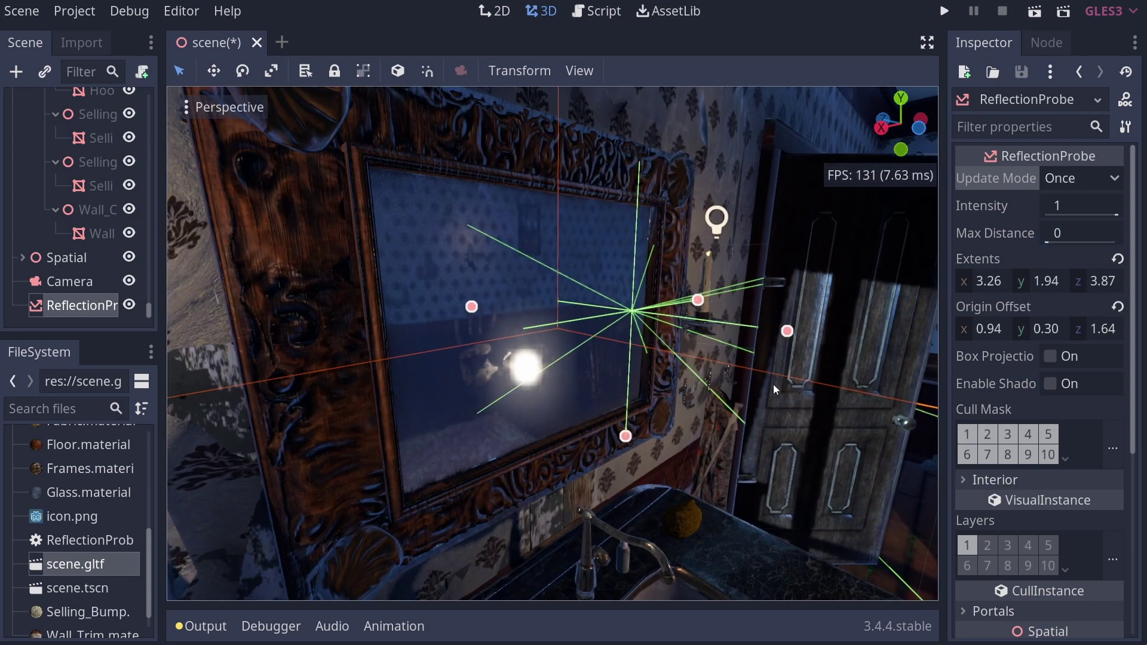
Try a different X value in the probe's Extents and undo the change
{"action": "middle_click_drag", "start_coordinate": [773, 385], "coordinate": [696, 371]}
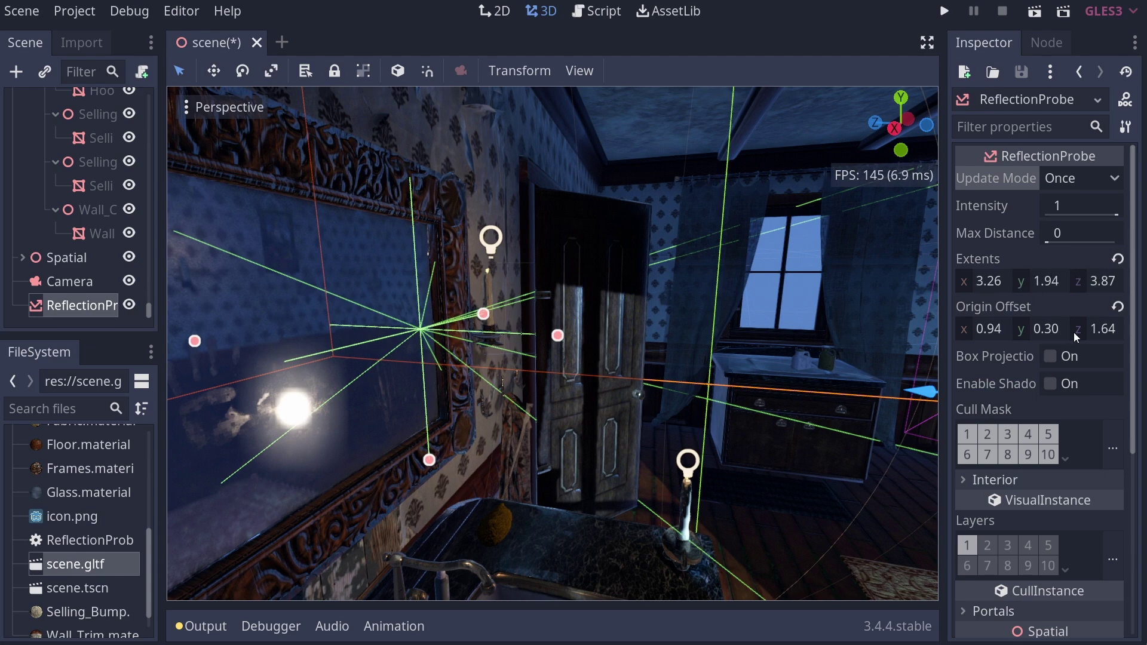
{"action": "middle_click_drag", "start_coordinate": [753, 372], "coordinate": [639, 363]}
{"action": "mouse_move", "coordinate": [989, 286]}
{"action": "left_mouse_down"}
{"action": "mouse_move", "coordinate": [980, 286]}
{"action": "mouse_move", "coordinate": [1016, 285]}
{"action": "mouse_move", "coordinate": [1005, 286]}
{"action": "left_mouse_up"}
{"action": "key", "text": "ctrl+z"}
Move in over the sink and set the probe's Origin Offset X to 1.14
{"action": "right_click_drag", "start_coordinate": [789, 358], "coordinate": [837, 359]}
{"action": "key", "text": "w"}
{"action": "key", "text": "w"}
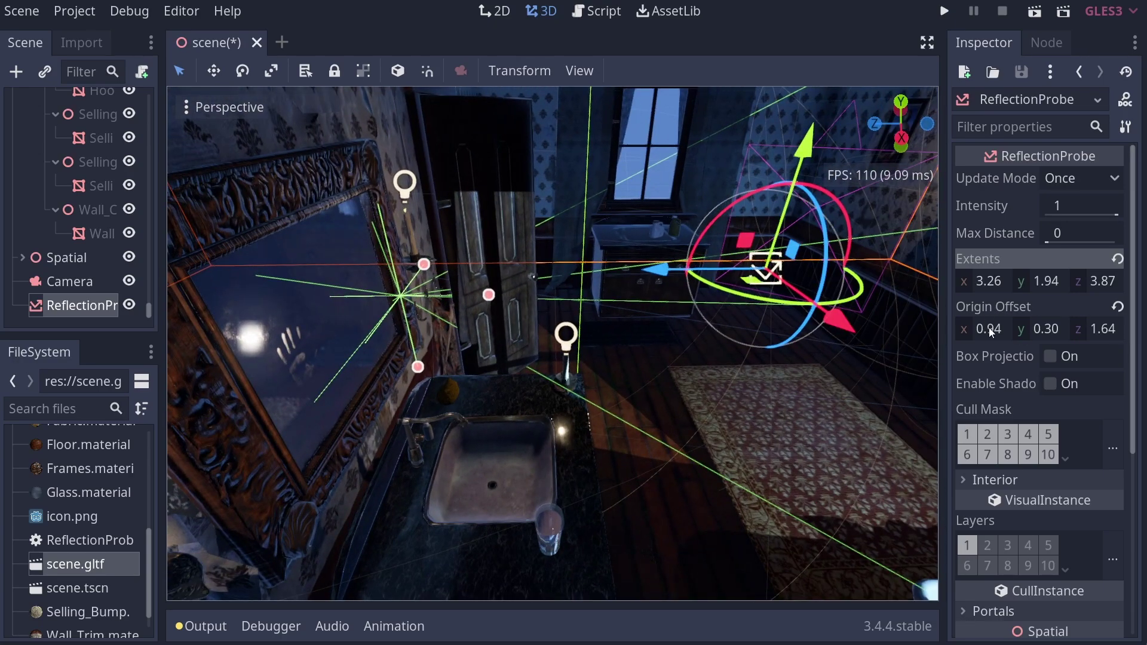
{"action": "left_click_drag", "start_coordinate": [989, 329], "coordinate": [1015, 329]}
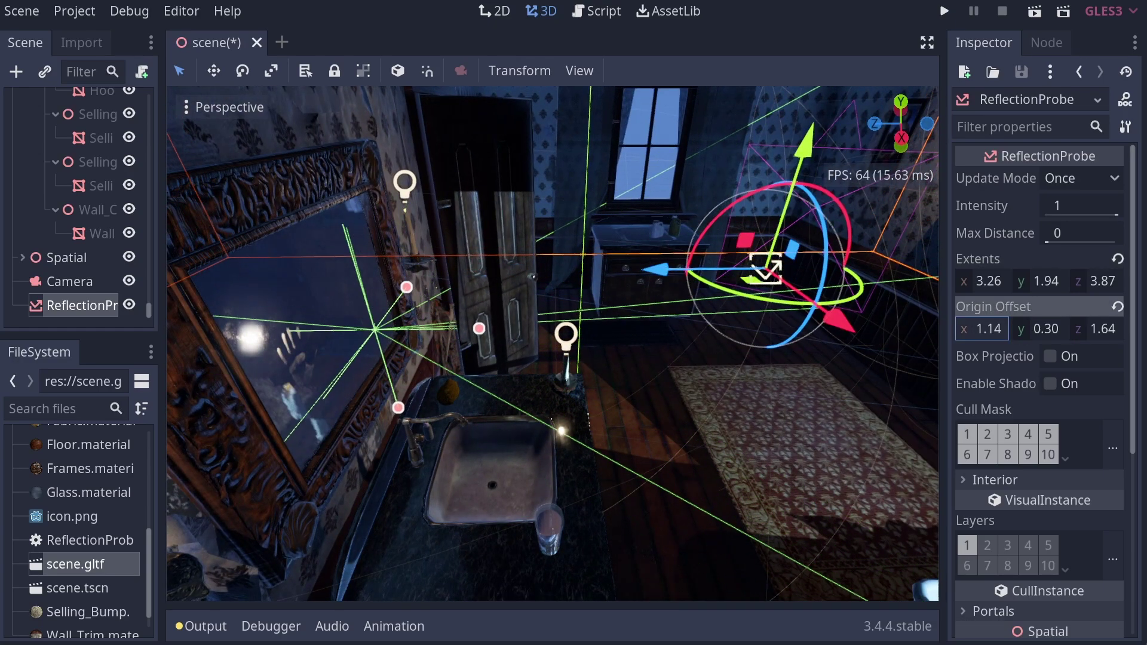
Set the probe's Origin Offset to 0 on X, Y and Z
{"action": "left_click", "coordinate": [995, 324]}
{"action": "type", "text": "0"}
{"action": "key", "text": "Tab"}
{"action": "type", "text": "0"}
{"action": "key", "text": "Tab"}
{"action": "type", "text": "0"}
{"action": "key", "text": "Return"}
Examine the probe's origin in the middle of the room and the reflections around the sink and faucet
{"action": "right_click_drag", "start_coordinate": [824, 334], "coordinate": [537, 335]}
{"action": "key", "text": "d"}
{"action": "middle_click_drag", "start_coordinate": [508, 340], "coordinate": [388, 347]}
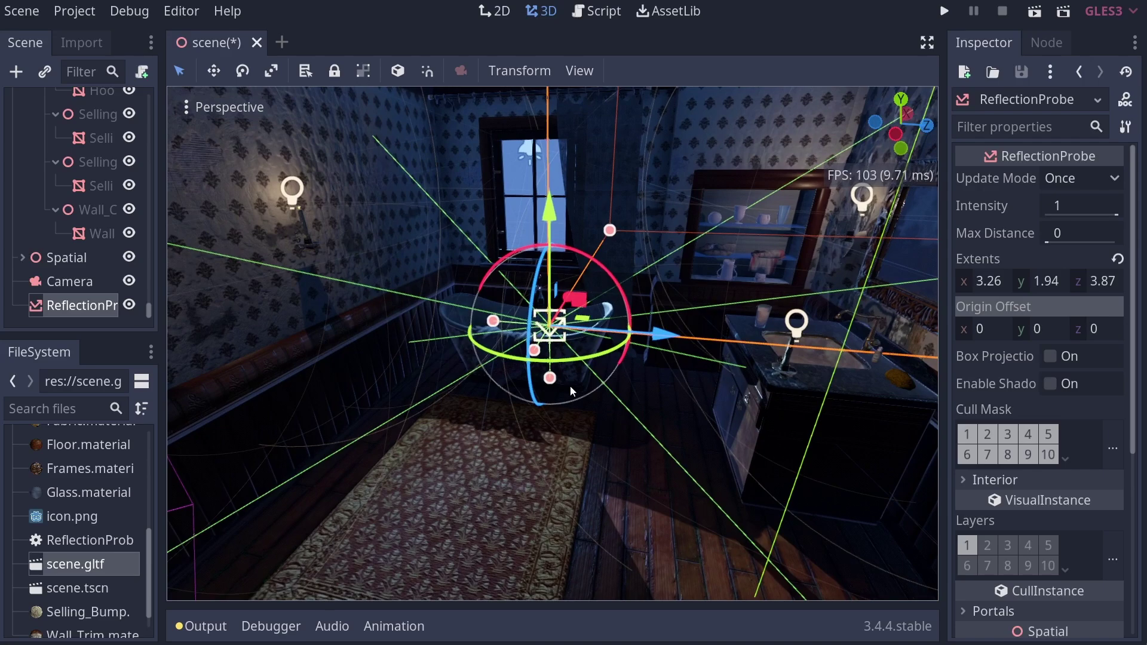
{"action": "key", "text": "s"}
{"action": "right_click_drag", "start_coordinate": [570, 386], "coordinate": [783, 377]}
{"action": "key", "text": "w"}
{"action": "key", "text": "w"}
{"action": "right_click_drag", "start_coordinate": [675, 391], "coordinate": [728, 431]}
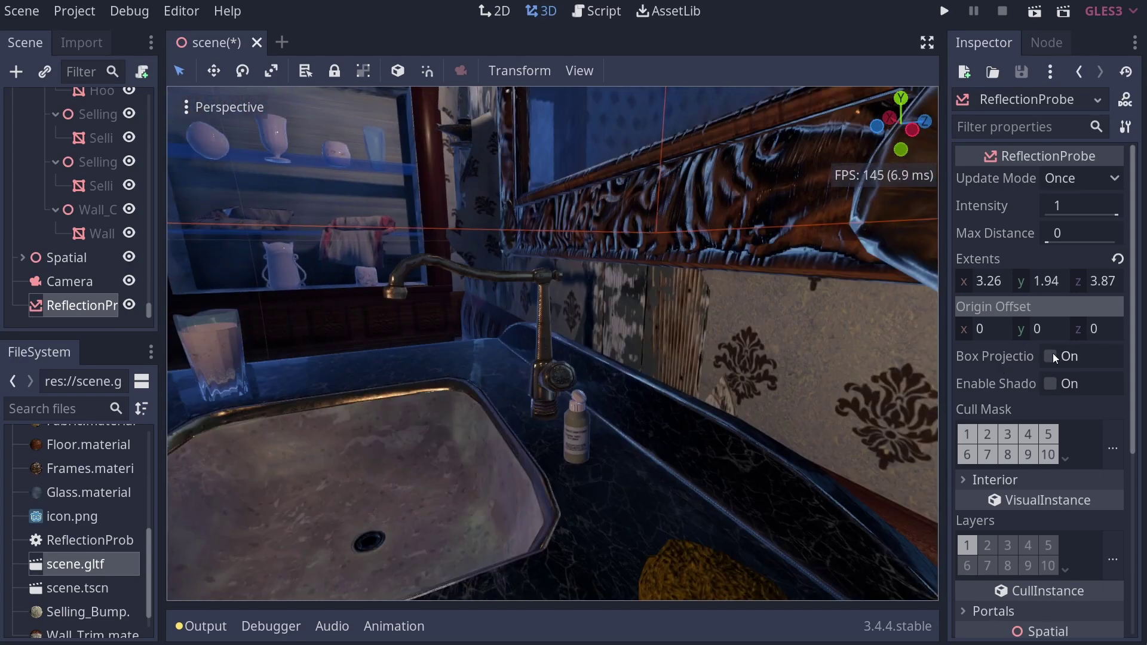
{"action": "key", "text": "s"}
{"action": "right_click_drag", "start_coordinate": [758, 364], "coordinate": [669, 366]}
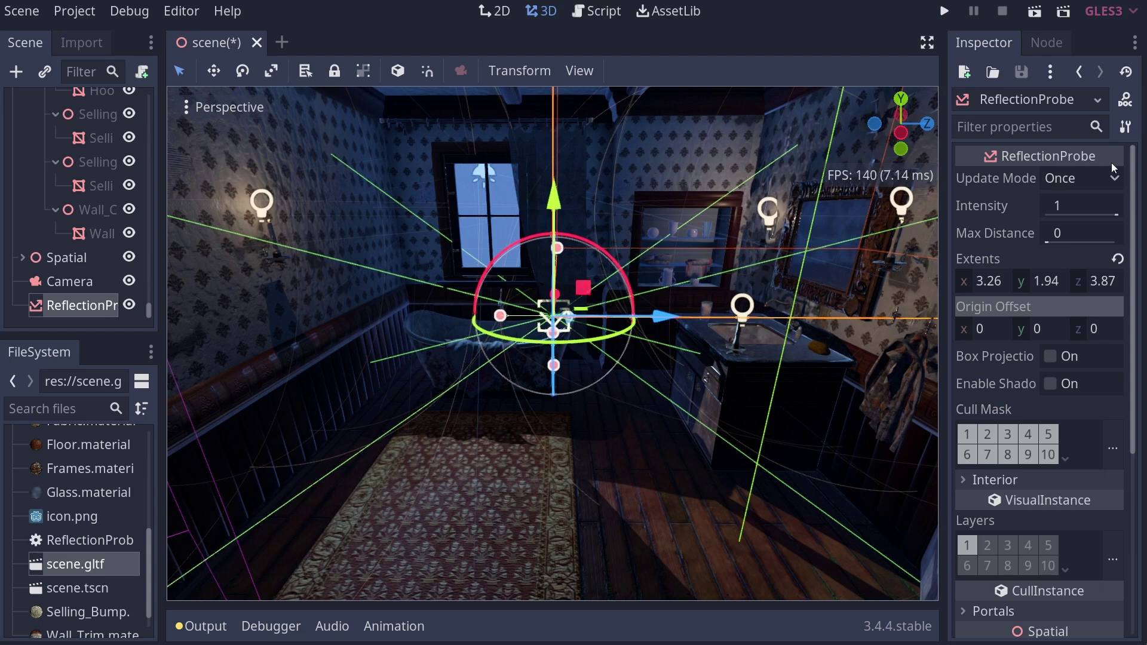
Enable Box Projection on the probe, switching it off and on to compare the room's reflections
{"action": "left_click", "coordinate": [1050, 356]}
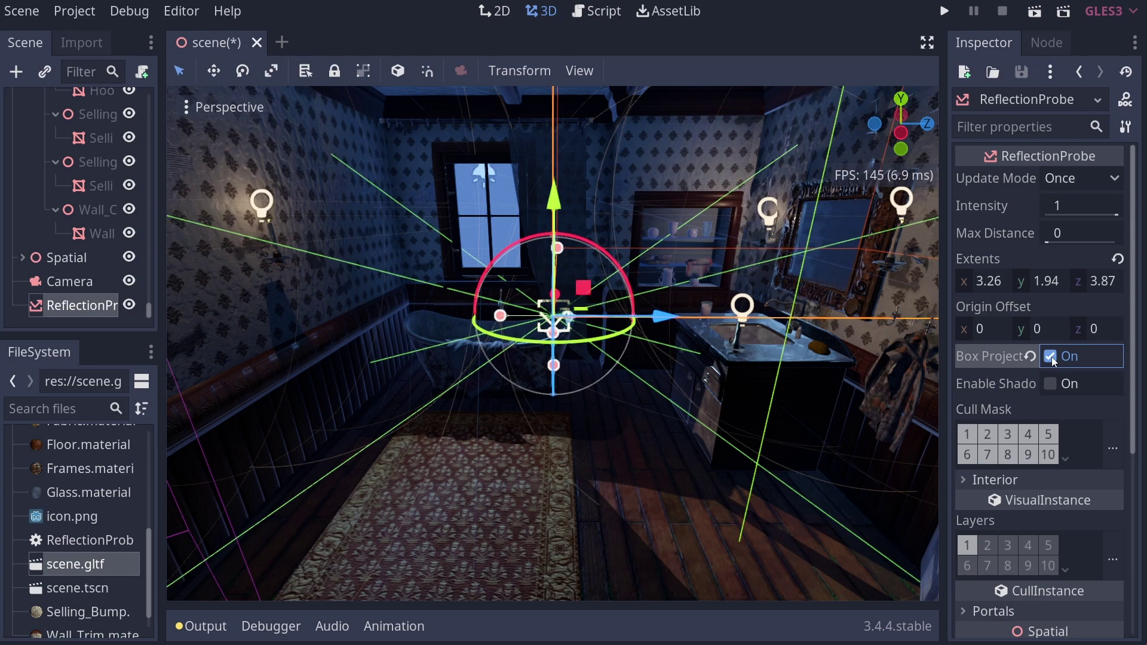
{"action": "key", "text": "s"}
{"action": "right_click_drag", "start_coordinate": [707, 349], "coordinate": [707, 349]}
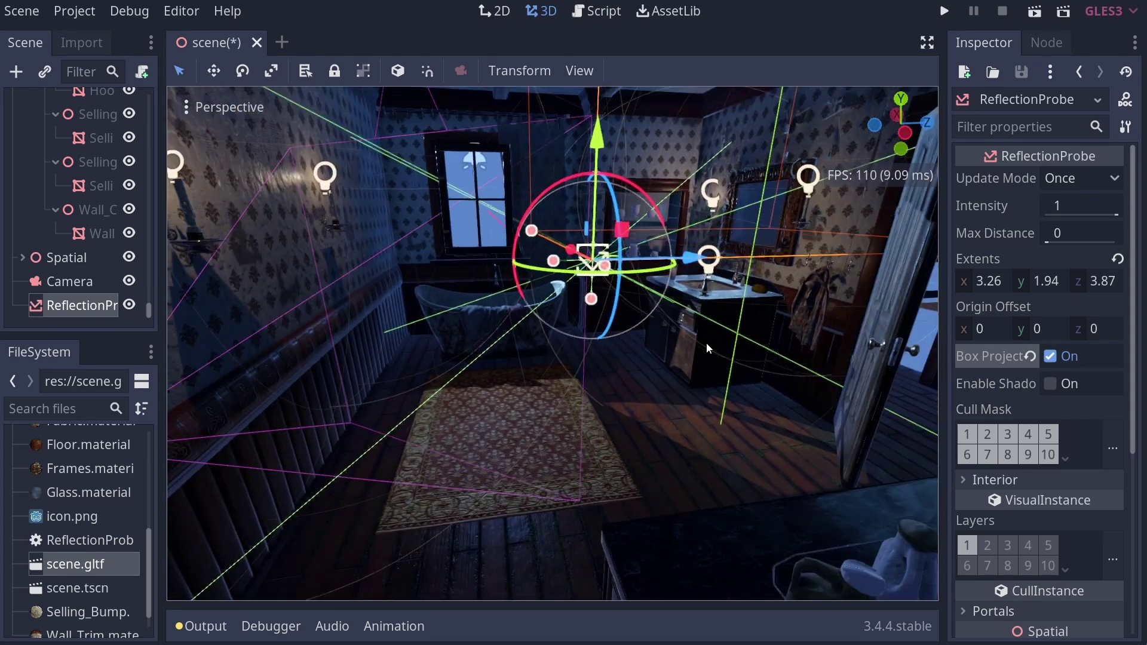
{"action": "left_click", "coordinate": [1051, 357]}
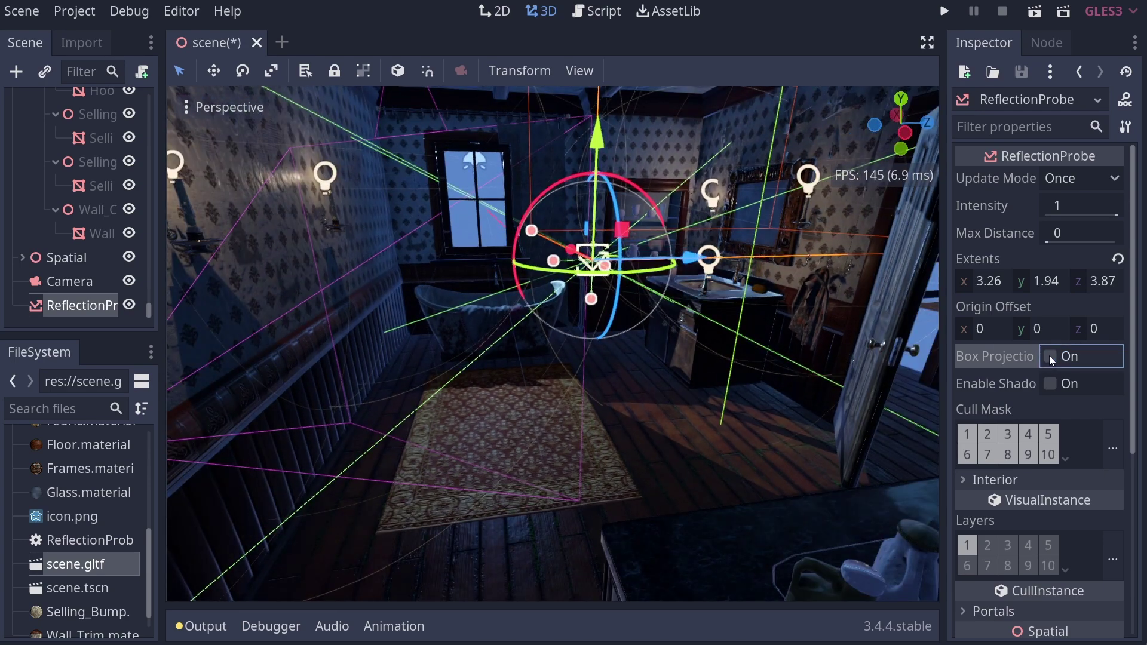
{"action": "left_click", "coordinate": [1050, 357]}
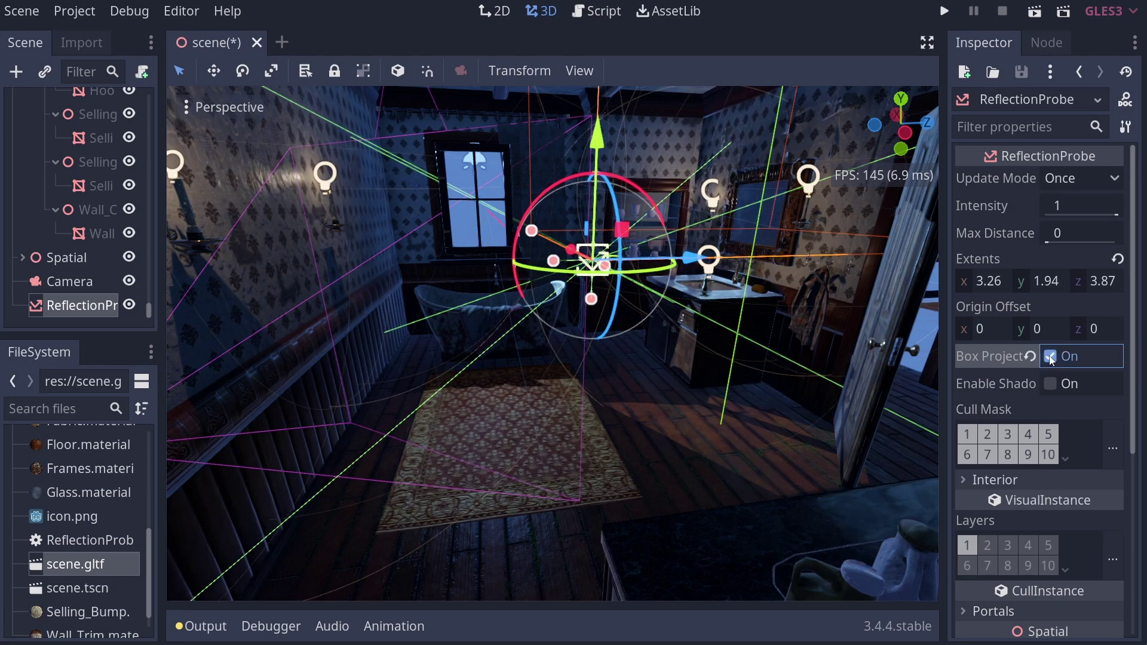
{"action": "left_click", "coordinate": [1050, 358]}
{"action": "left_click", "coordinate": [1051, 357]}
Examine the room, the candle holder and the marble sink counter with Box Projection enabled
{"action": "key", "text": "w"}
{"action": "mouse_move", "coordinate": [809, 375]}
{"action": "right_mouse_down"}
{"action": "mouse_move", "coordinate": [873, 368]}
{"action": "mouse_move", "coordinate": [851, 388]}
{"action": "mouse_move", "coordinate": [897, 394]}
{"action": "mouse_move", "coordinate": [807, 397]}
{"action": "mouse_move", "coordinate": [816, 383]}
{"action": "mouse_move", "coordinate": [819, 395]}
{"action": "mouse_move", "coordinate": [797, 378]}
{"action": "right_mouse_up"}
{"action": "key", "text": "s"}
{"action": "key", "text": "w"}
{"action": "key", "text": "d"}
{"action": "key", "text": "s"}
{"action": "key", "text": "w"}
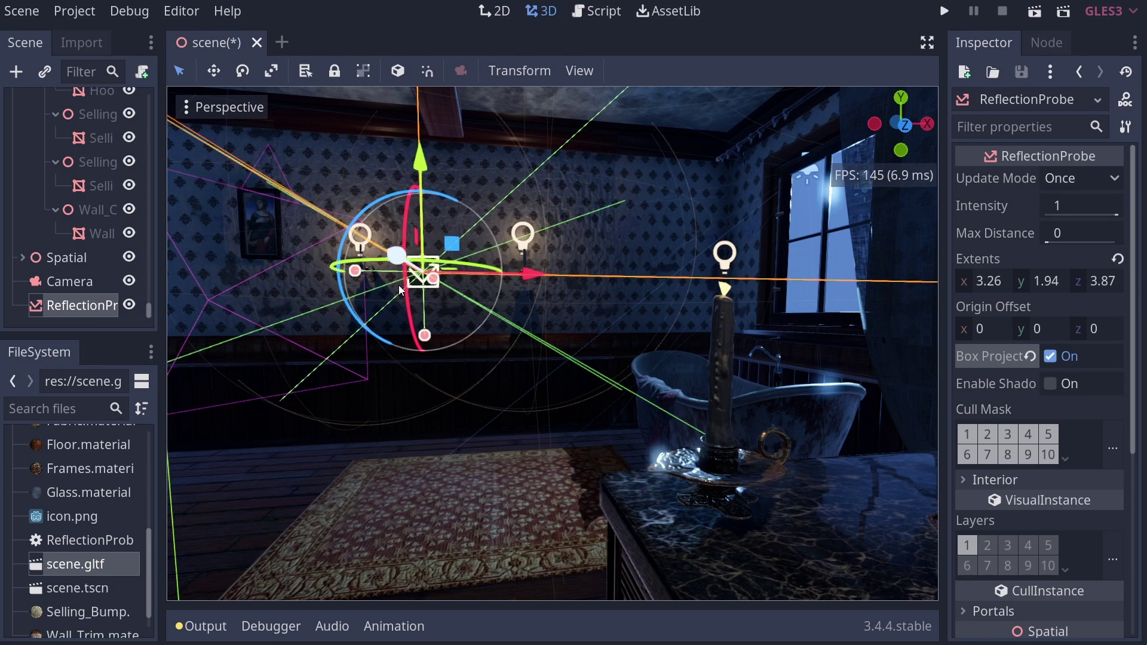
{"action": "right_click_drag", "start_coordinate": [511, 193], "coordinate": [789, 245]}
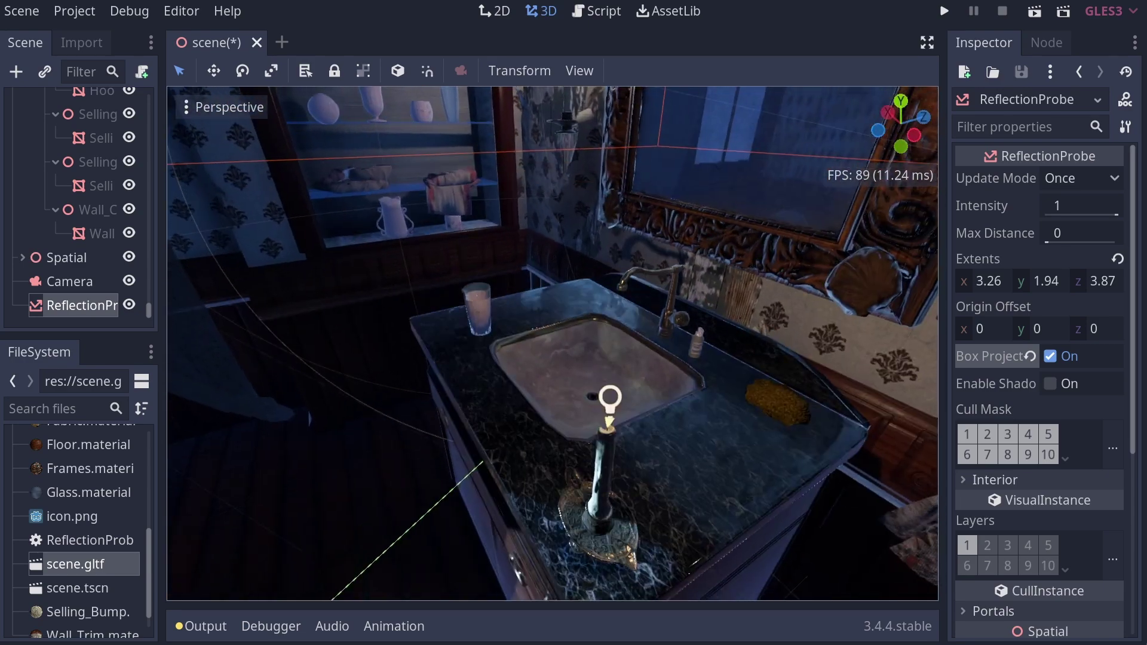
{"action": "right_click_drag", "start_coordinate": [592, 239], "coordinate": [585, 339]}
{"action": "key", "text": "f"}
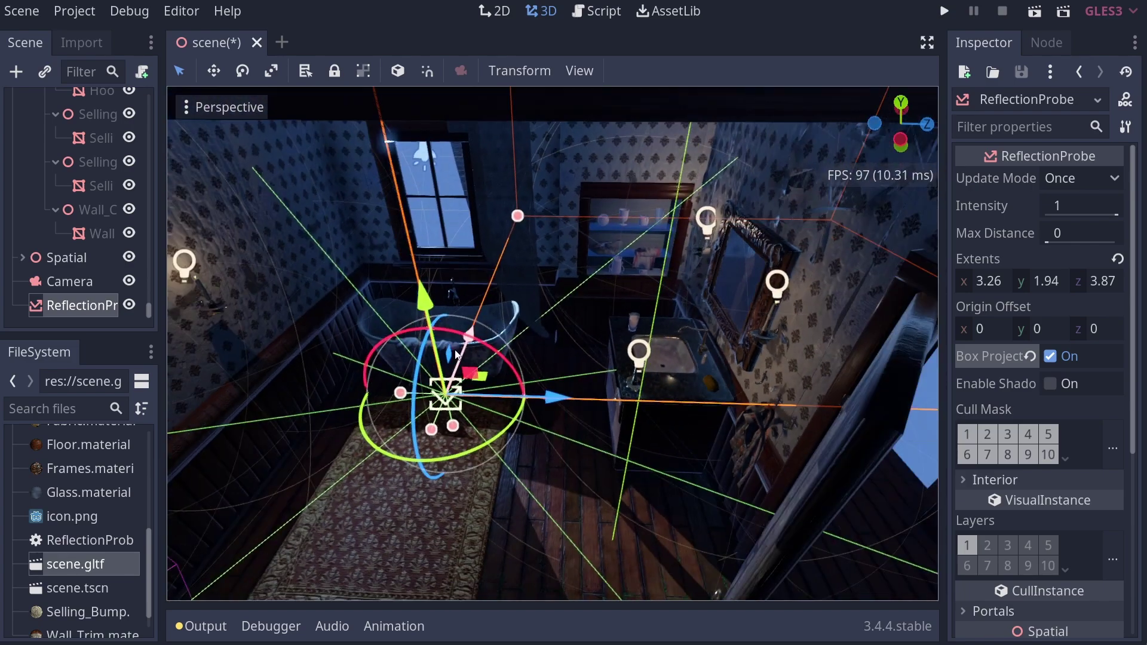
Move the probe's origin point in front of the mirror, to an offset of about 1.00, 0.24, 1.75
{"action": "middle_click_drag", "start_coordinate": [859, 369], "coordinate": [515, 403]}
{"action": "left_click_drag", "start_coordinate": [431, 387], "coordinate": [712, 300]}
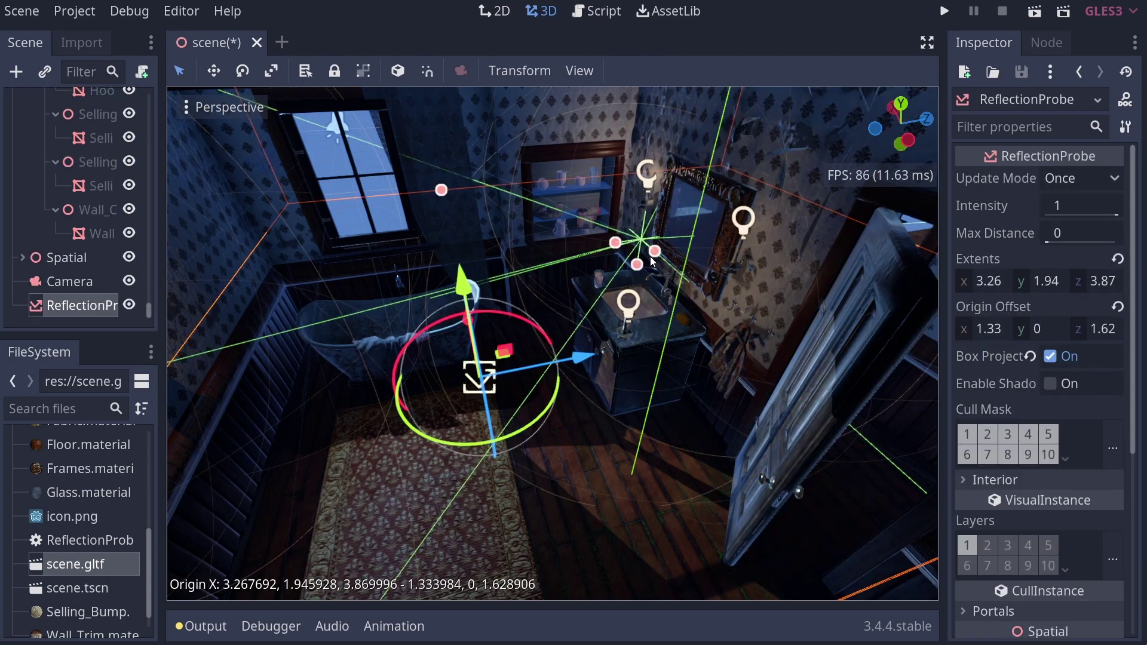
{"action": "left_click_drag", "start_coordinate": [652, 256], "coordinate": [691, 234]}
{"action": "key", "text": "w"}
{"action": "right_click_drag", "start_coordinate": [690, 234], "coordinate": [711, 215]}
{"action": "right_click_drag", "start_coordinate": [621, 286], "coordinate": [647, 277]}
{"action": "left_click_drag", "start_coordinate": [630, 261], "coordinate": [658, 257]}
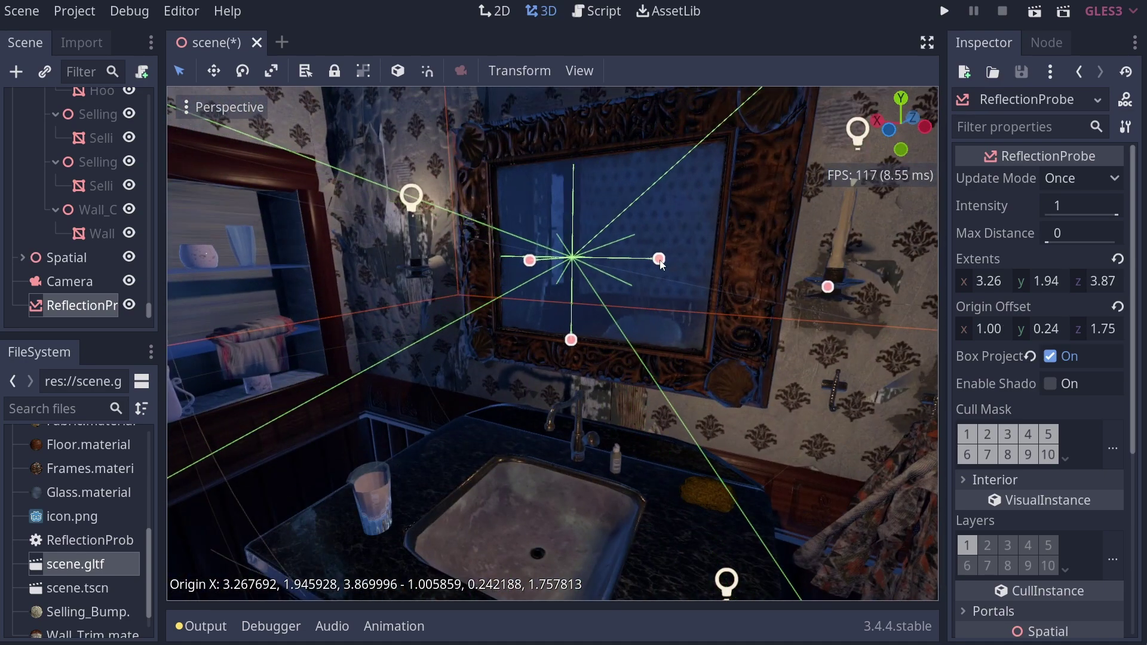
Examine the mirror and the marble sink counter's reflections up close with the origin in front of the mirror
{"action": "right_click_drag", "start_coordinate": [658, 257], "coordinate": [663, 251]}
{"action": "key", "text": "s"}
{"action": "mouse_move", "coordinate": [655, 388]}
{"action": "right_mouse_down"}
{"action": "mouse_move", "coordinate": [678, 404]}
{"action": "mouse_move", "coordinate": [669, 386]}
{"action": "mouse_move", "coordinate": [633, 394]}
{"action": "mouse_move", "coordinate": [681, 373]}
{"action": "mouse_move", "coordinate": [723, 376]}
{"action": "mouse_move", "coordinate": [618, 391]}
{"action": "mouse_move", "coordinate": [644, 392]}
{"action": "right_mouse_up"}
{"action": "key", "text": "w"}
{"action": "key", "text": "a"}
{"action": "key", "text": "w"}
{"action": "key", "text": "a"}
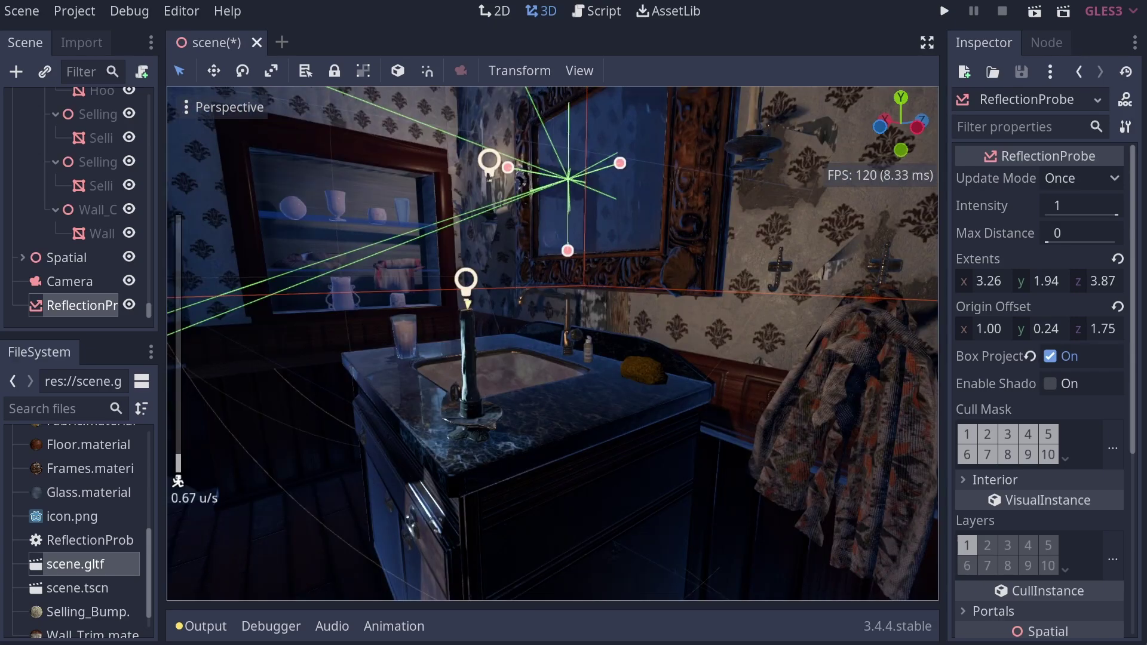
{"action": "scroll", "coordinate": [553, 344], "scroll_direction": "down", "scroll_amount": 6}
{"action": "key", "text": "w"}
{"action": "right_click_drag", "start_coordinate": [553, 344], "coordinate": [541, 355]}
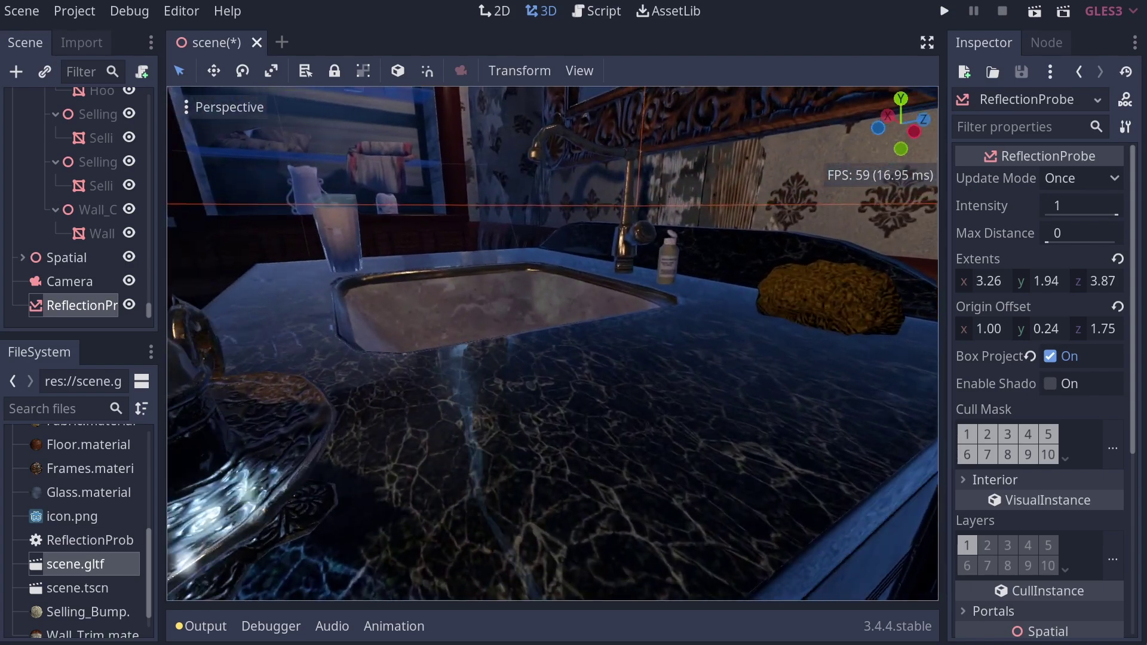
Turn off Box Projection and check the reflections on the marble counter beside the sink
{"action": "right_click_drag", "start_coordinate": [643, 392], "coordinate": [779, 346]}
{"action": "left_click", "coordinate": [1053, 359]}
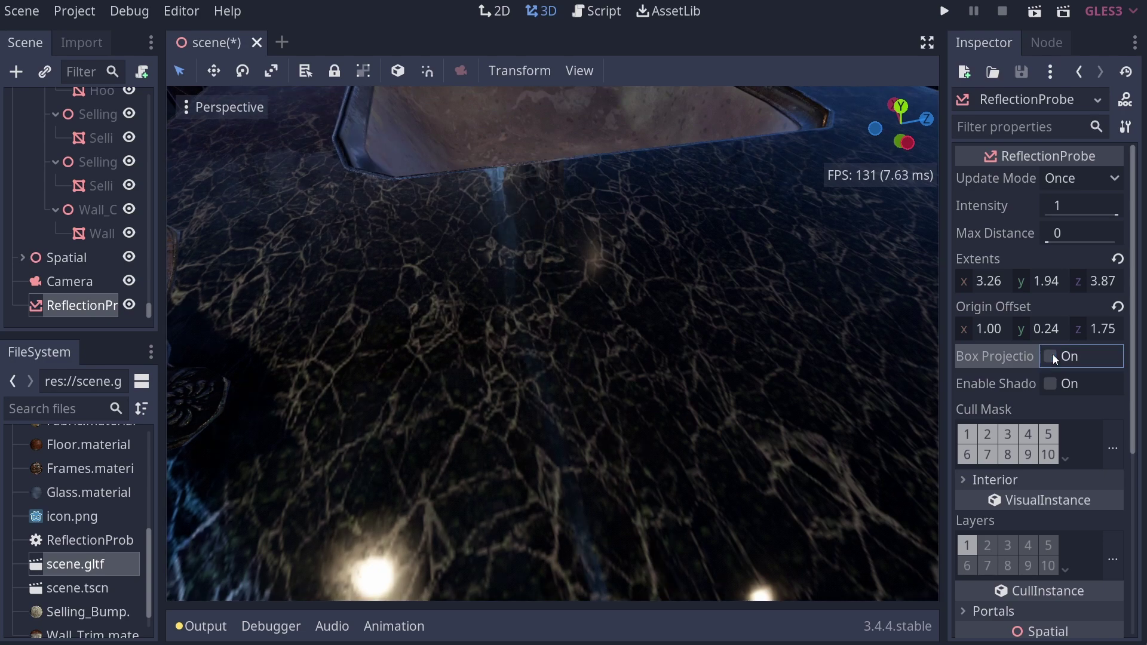
{"action": "right_click_drag", "start_coordinate": [553, 344], "coordinate": [609, 286]}
{"action": "right_click_drag", "start_coordinate": [776, 346], "coordinate": [654, 353]}
{"action": "mouse_move", "coordinate": [603, 423]}
{"action": "right_mouse_down"}
{"action": "mouse_move", "coordinate": [597, 514]}
{"action": "mouse_move", "coordinate": [646, 418]}
{"action": "mouse_move", "coordinate": [604, 412]}
{"action": "right_mouse_up"}
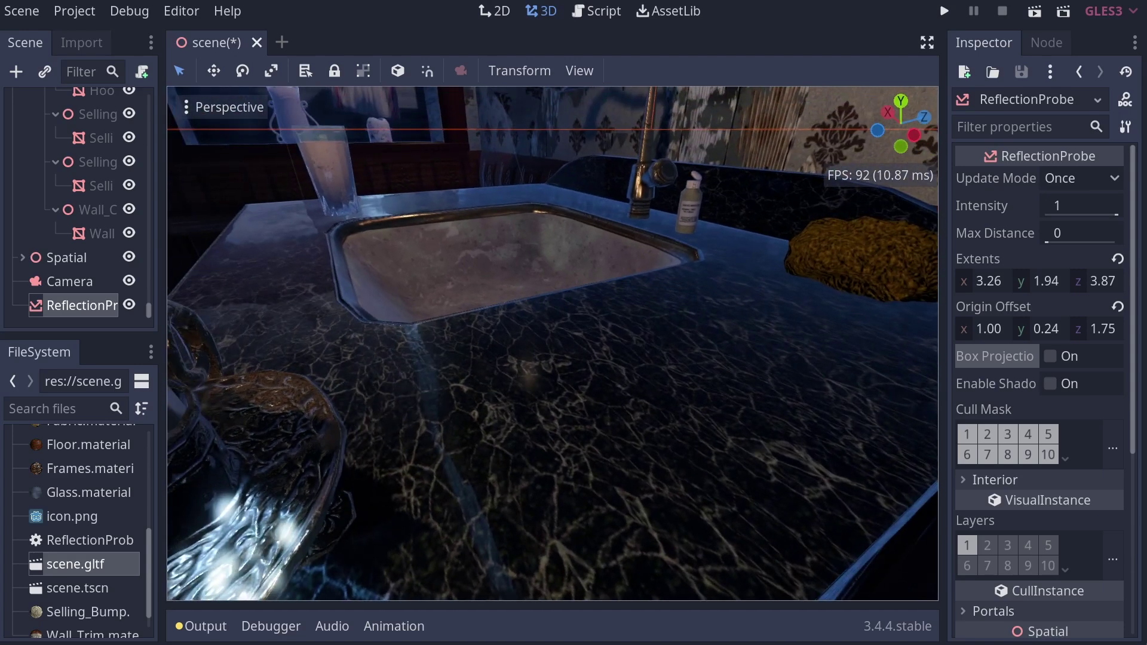
Switch Box Projection on and off to compare the counter's reflections, and leave it enabled
{"action": "left_click", "coordinate": [1052, 357]}
{"action": "left_click", "coordinate": [1053, 357]}
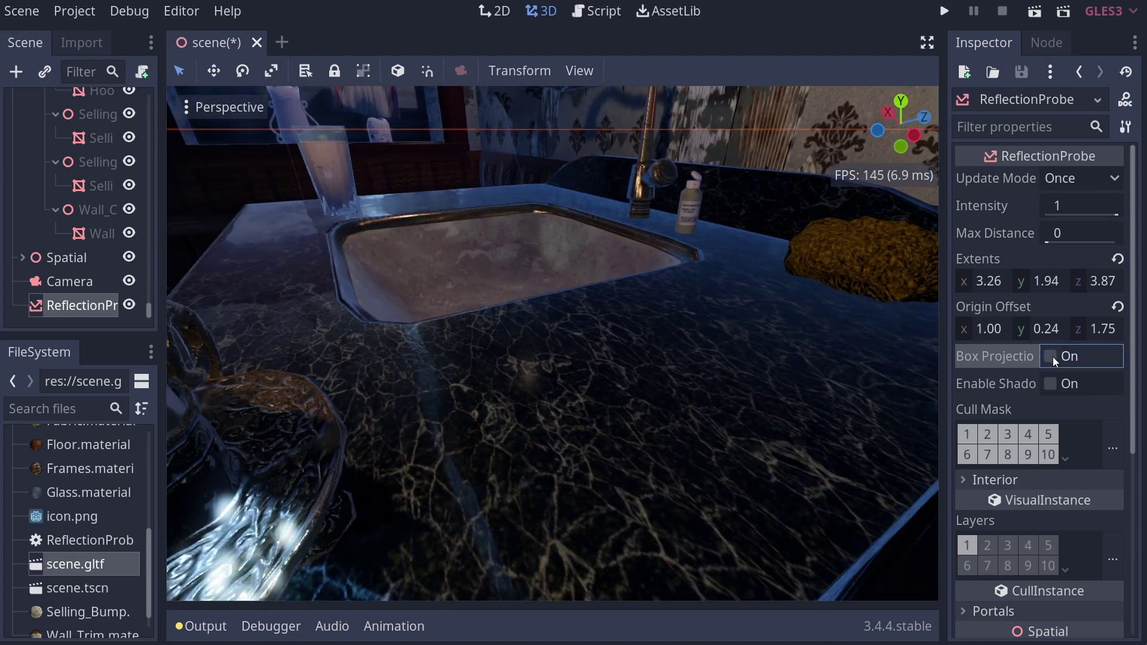
{"action": "left_click", "coordinate": [1053, 357]}
{"action": "left_click", "coordinate": [1053, 356]}
{"action": "left_click", "coordinate": [1053, 356]}
{"action": "left_click", "coordinate": [1053, 357]}
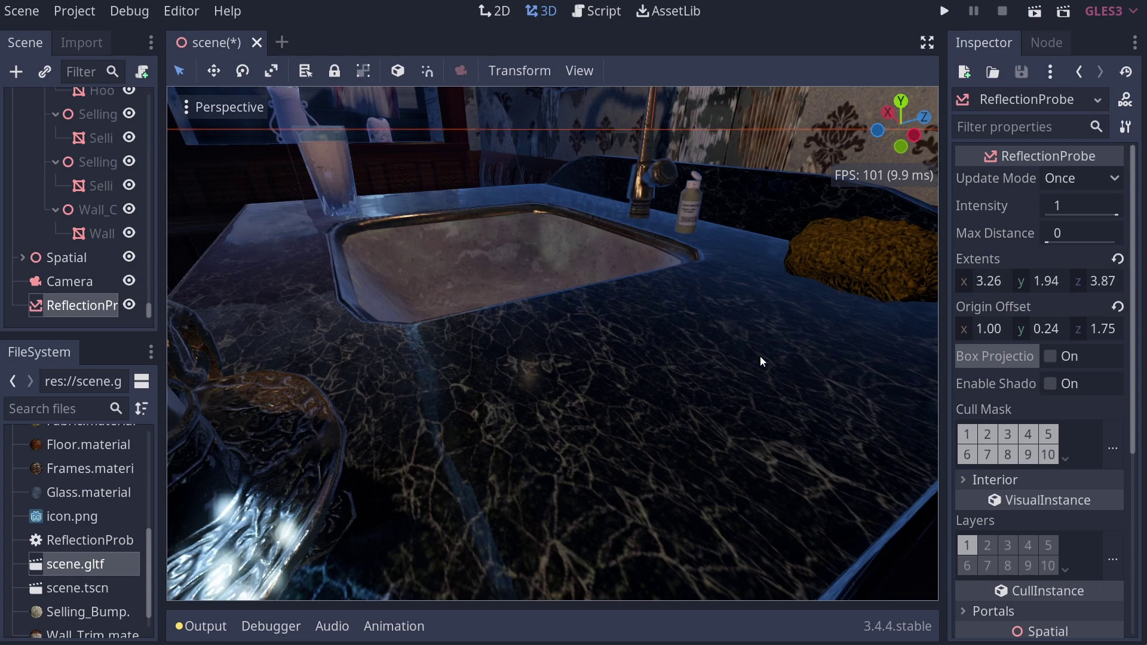
{"action": "left_click", "coordinate": [1050, 357]}
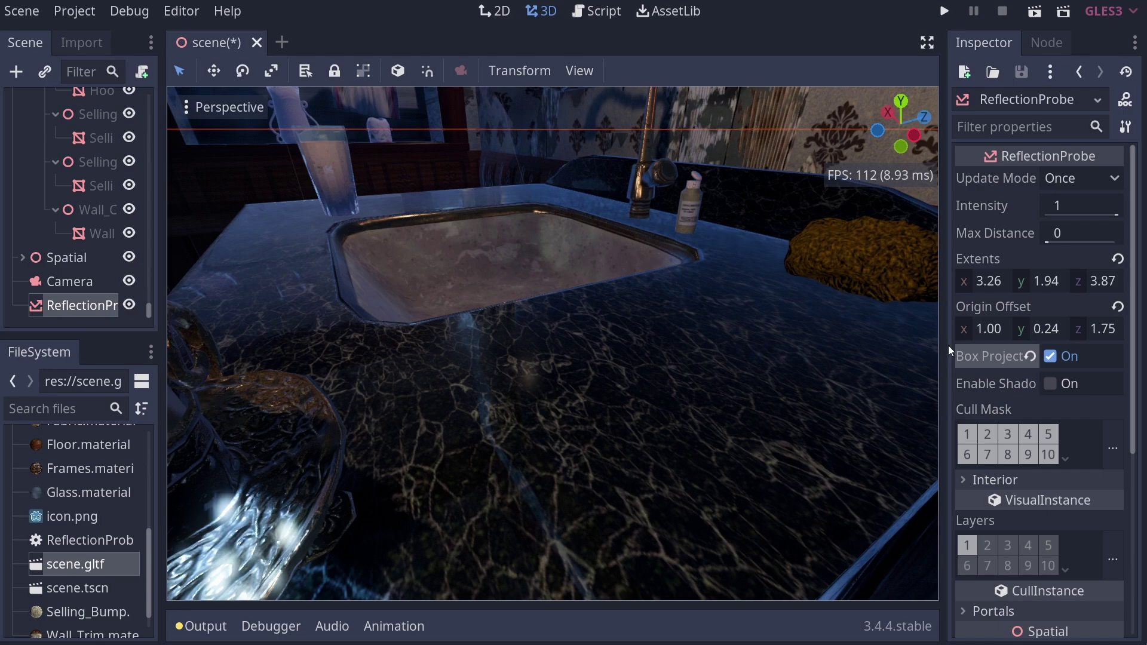
Back out to view the whole room, try Enable Shadows on the probe and turn it back off
{"action": "right_click_drag", "start_coordinate": [925, 333], "coordinate": [836, 293]}
{"action": "key", "text": "a"}
{"action": "key", "text": "s"}
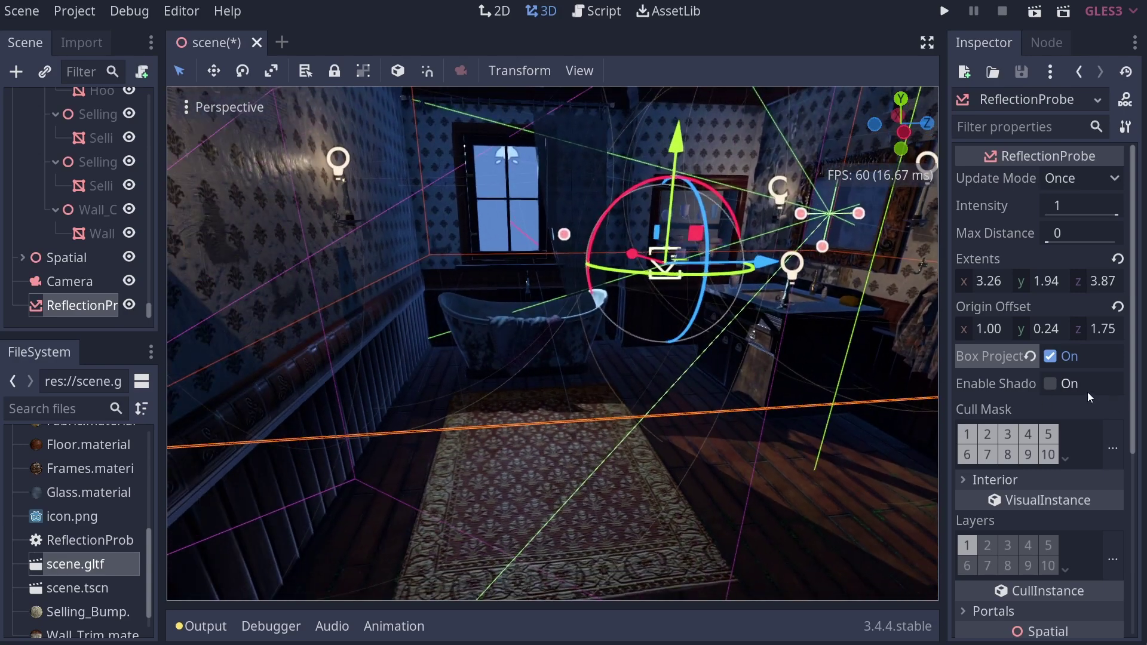
{"action": "right_click_drag", "start_coordinate": [826, 385], "coordinate": [852, 381]}
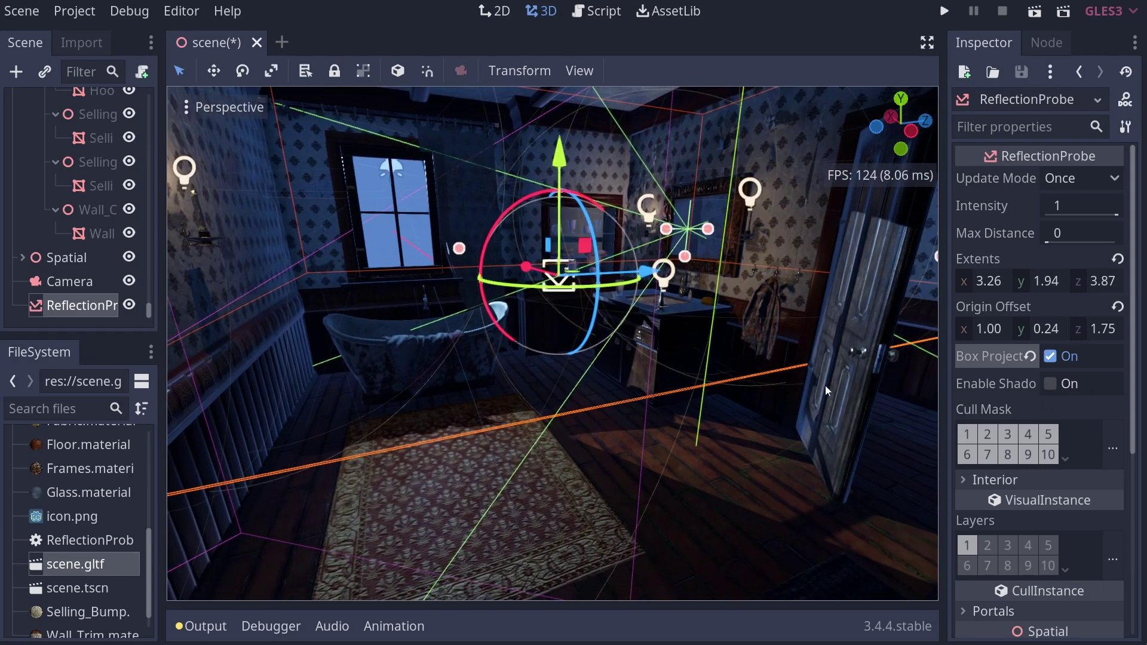
{"action": "left_click", "coordinate": [1049, 385]}
{"action": "left_click", "coordinate": [1049, 384]}
{"action": "left_click", "coordinate": [1049, 385]}
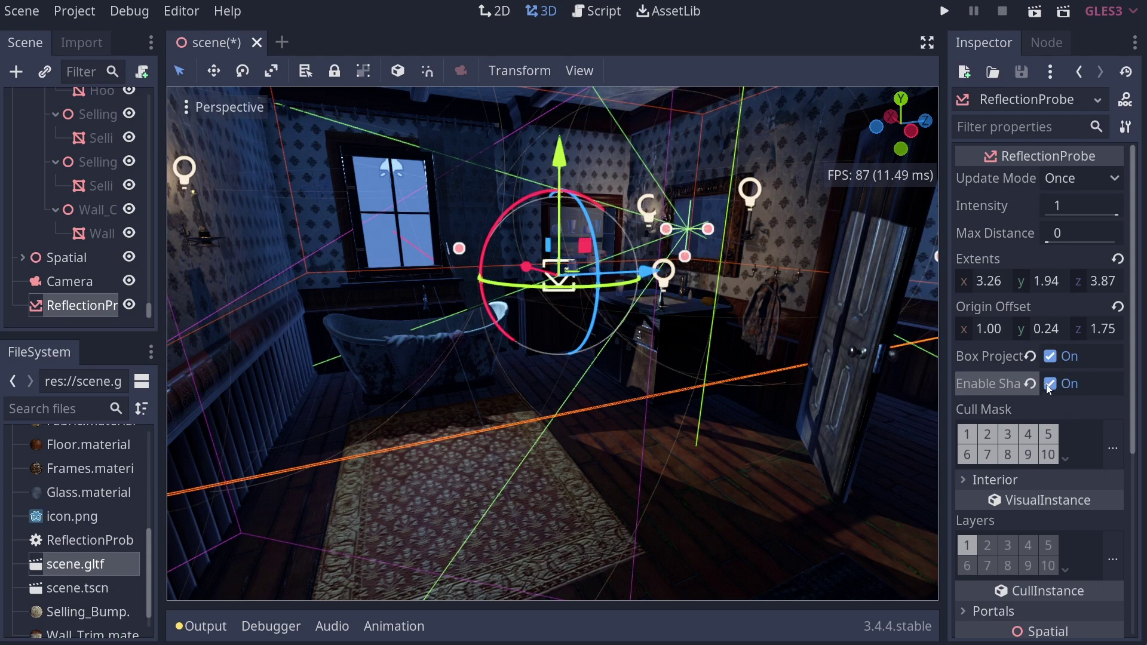
{"action": "left_click", "coordinate": [1049, 386]}
Reset the probe's Origin Offset to 0, 0, 0 with the whole room in view
{"action": "left_click", "coordinate": [995, 328]}
{"action": "type", "text": "0"}
{"action": "key", "text": "Tab"}
{"action": "type", "text": "0"}
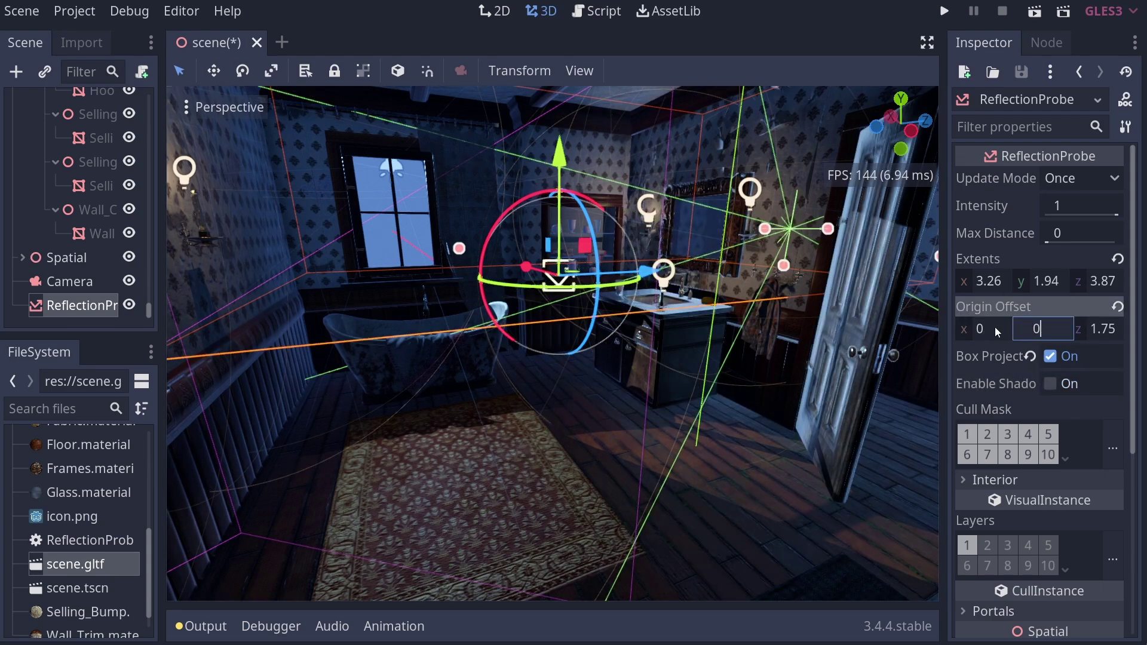
{"action": "key", "text": "Tab"}
{"action": "type", "text": "0"}
{"action": "key", "text": "Return"}
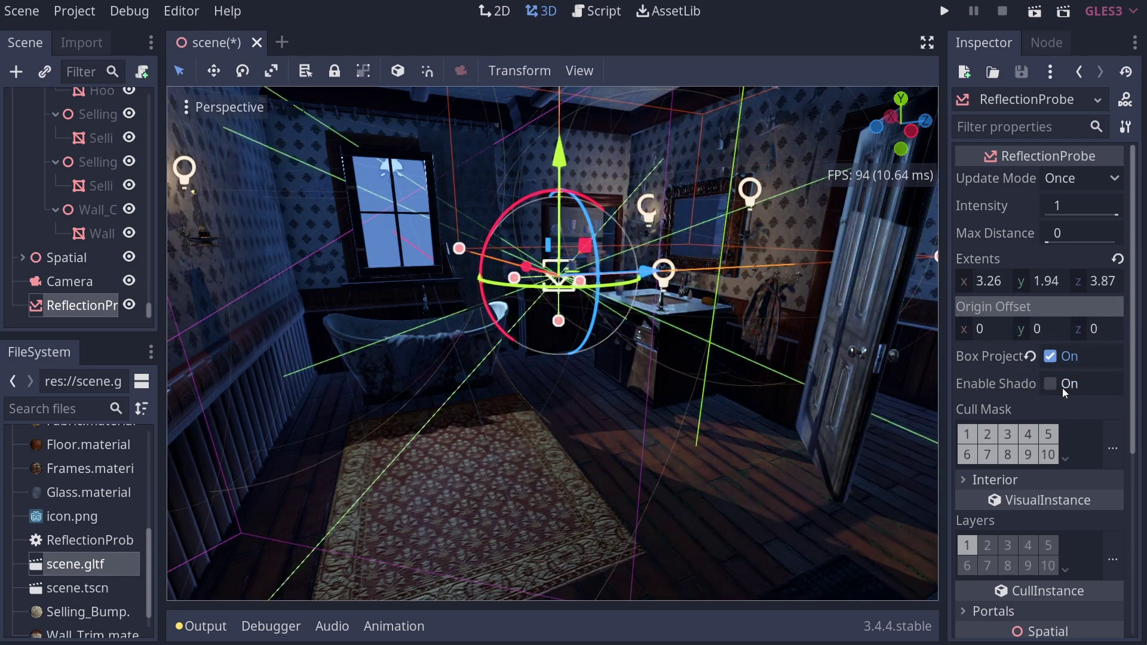
Enable shadows on the probe, comparing the door and mirror wall with the option off and on
{"action": "left_click", "coordinate": [1052, 386]}
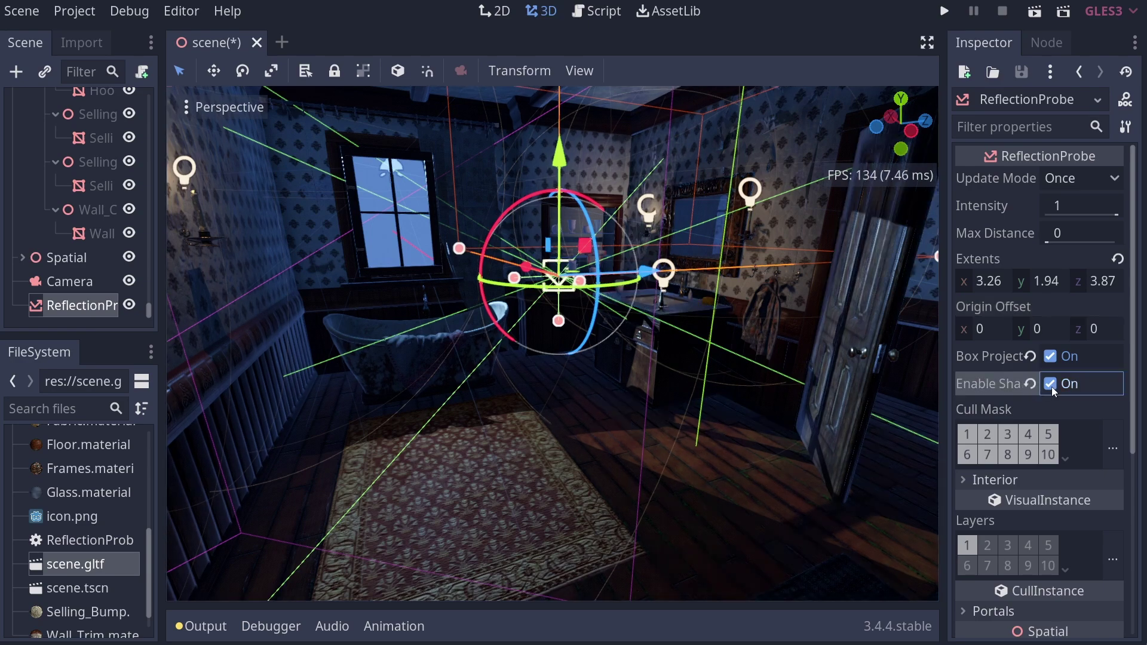
{"action": "left_click", "coordinate": [1053, 390]}
{"action": "left_click", "coordinate": [1053, 390]}
{"action": "right_click_drag", "start_coordinate": [839, 417], "coordinate": [933, 356]}
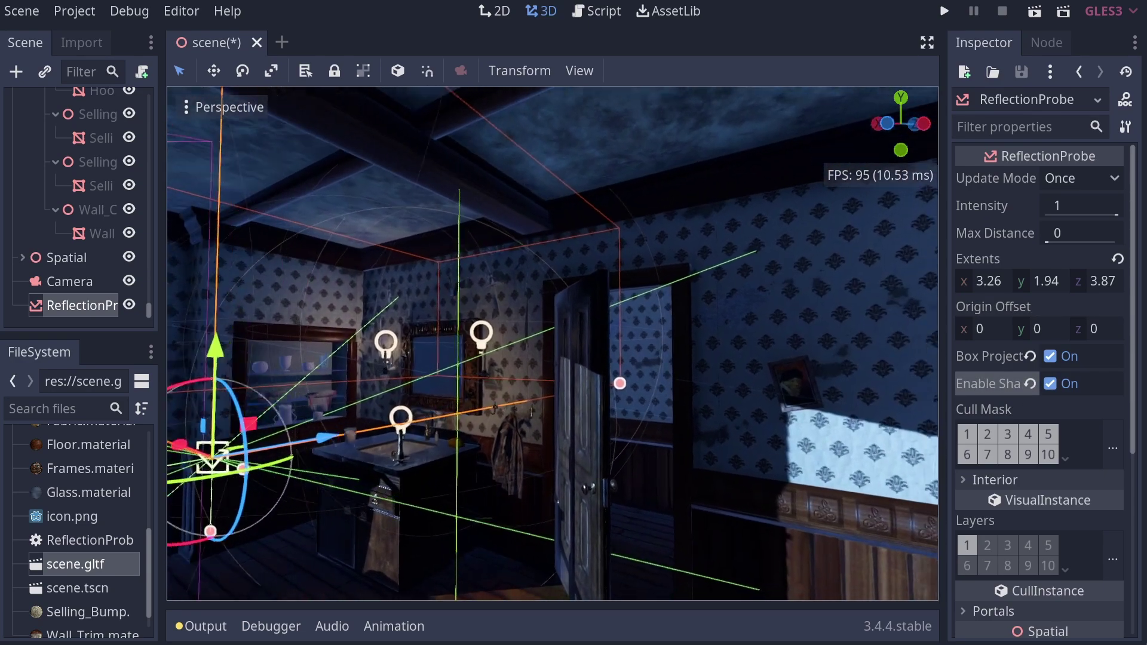
{"action": "right_click_drag", "start_coordinate": [717, 406], "coordinate": [879, 415]}
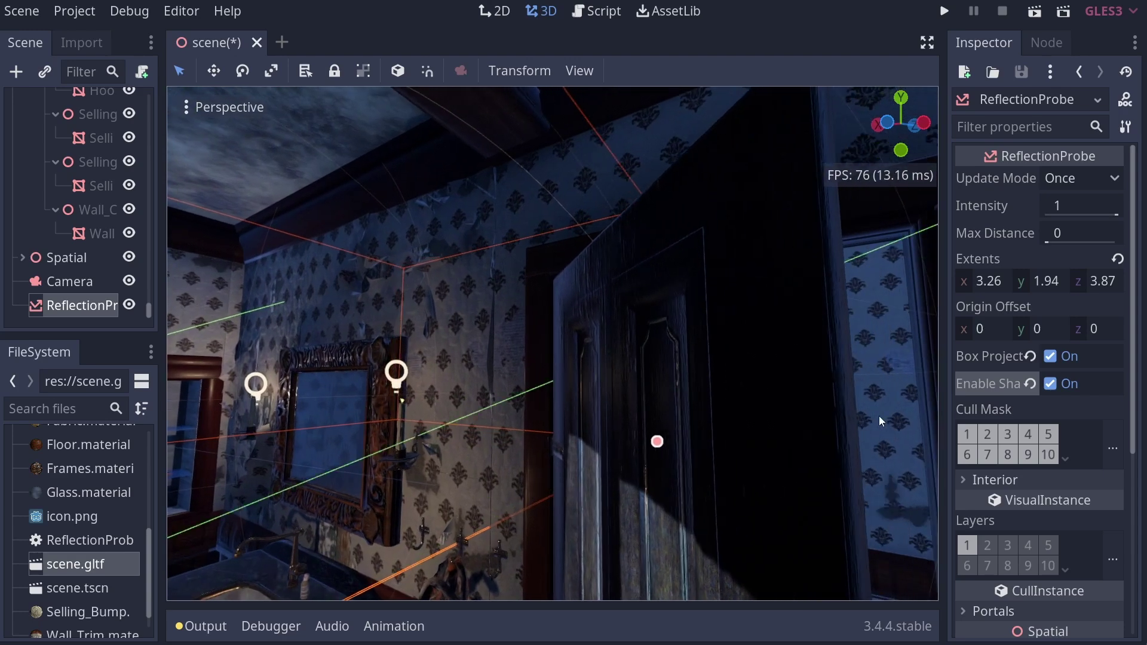
{"action": "left_click", "coordinate": [1053, 386]}
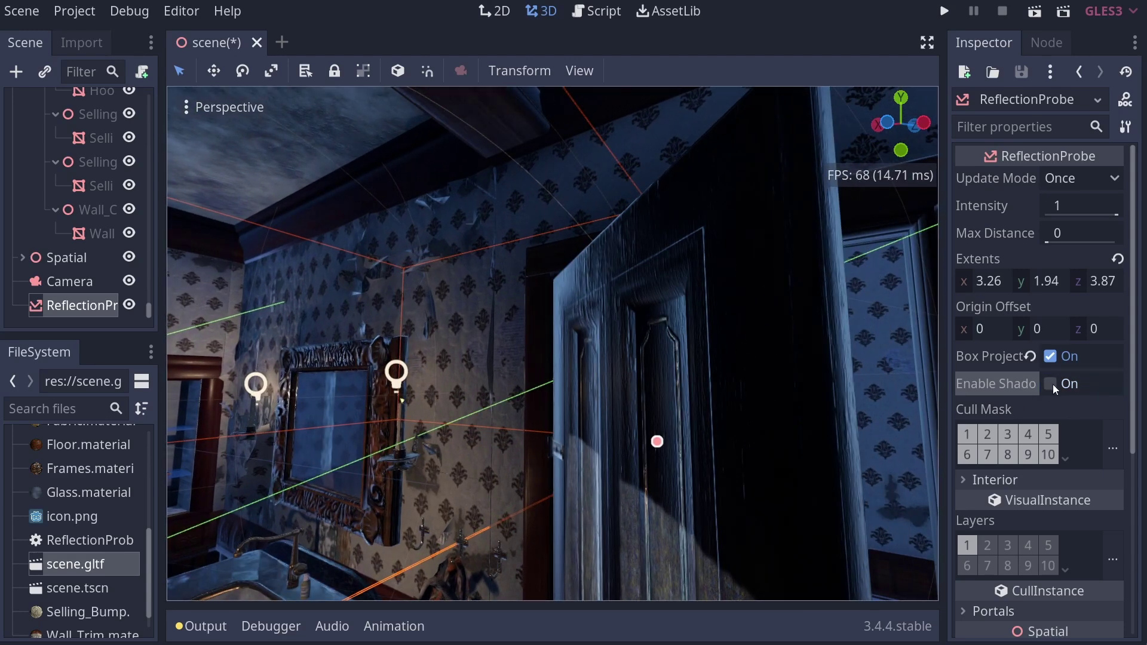
{"action": "left_click", "coordinate": [1052, 384]}
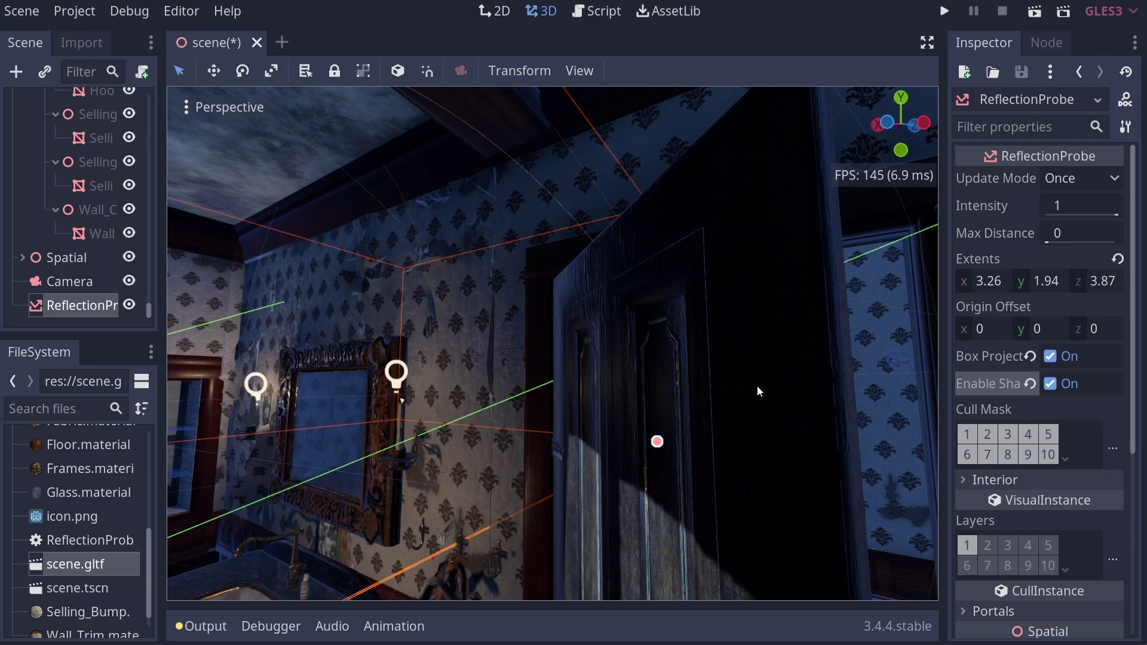
Compare the bathtub side of the room with the probe's Enable Shadows option off and on
{"action": "right_click_drag", "start_coordinate": [757, 387], "coordinate": [783, 340]}
{"action": "key", "text": "s"}
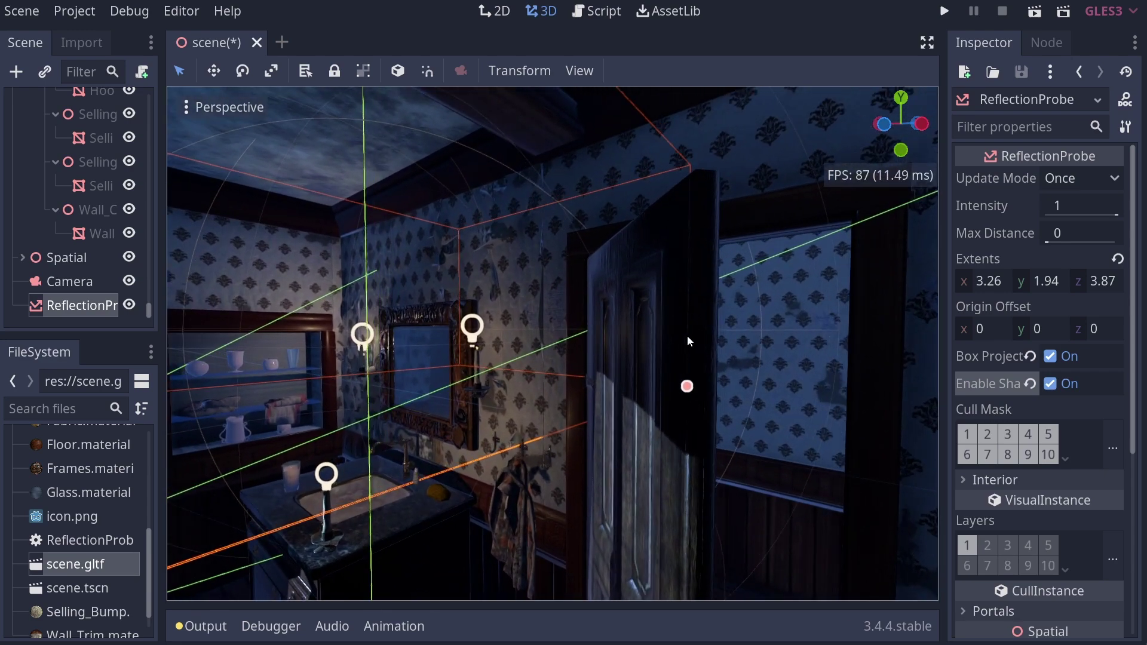
{"action": "right_click_drag", "start_coordinate": [826, 373], "coordinate": [765, 371]}
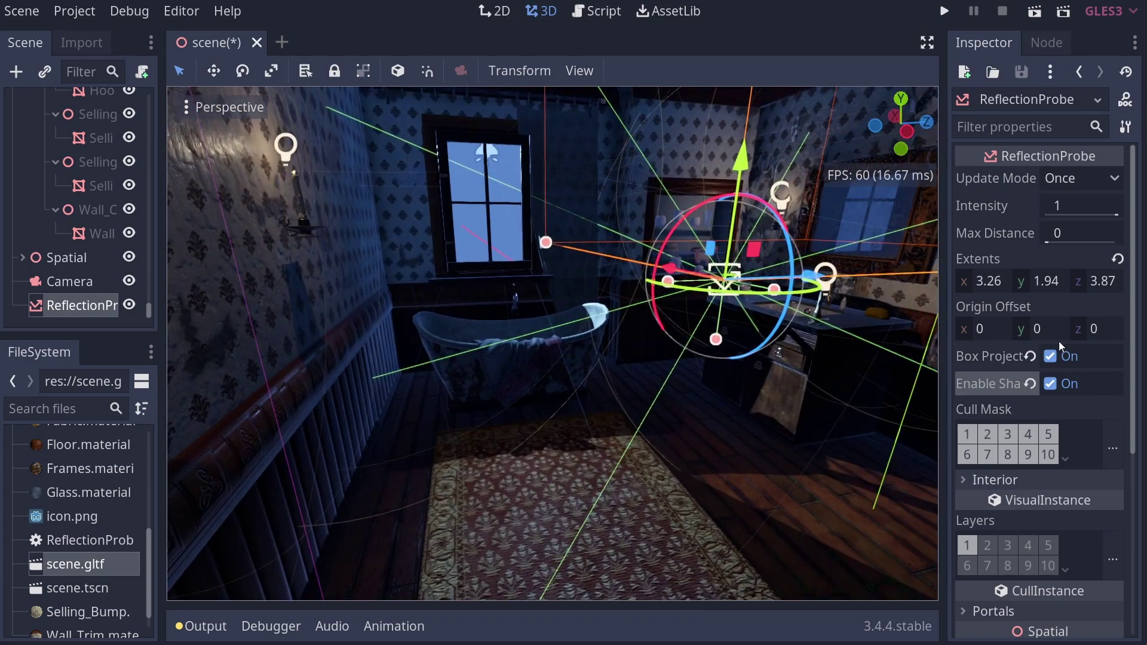
{"action": "left_click", "coordinate": [1053, 386]}
{"action": "left_click", "coordinate": [1053, 386]}
{"action": "left_click", "coordinate": [1053, 386]}
{"action": "left_click", "coordinate": [1052, 386]}
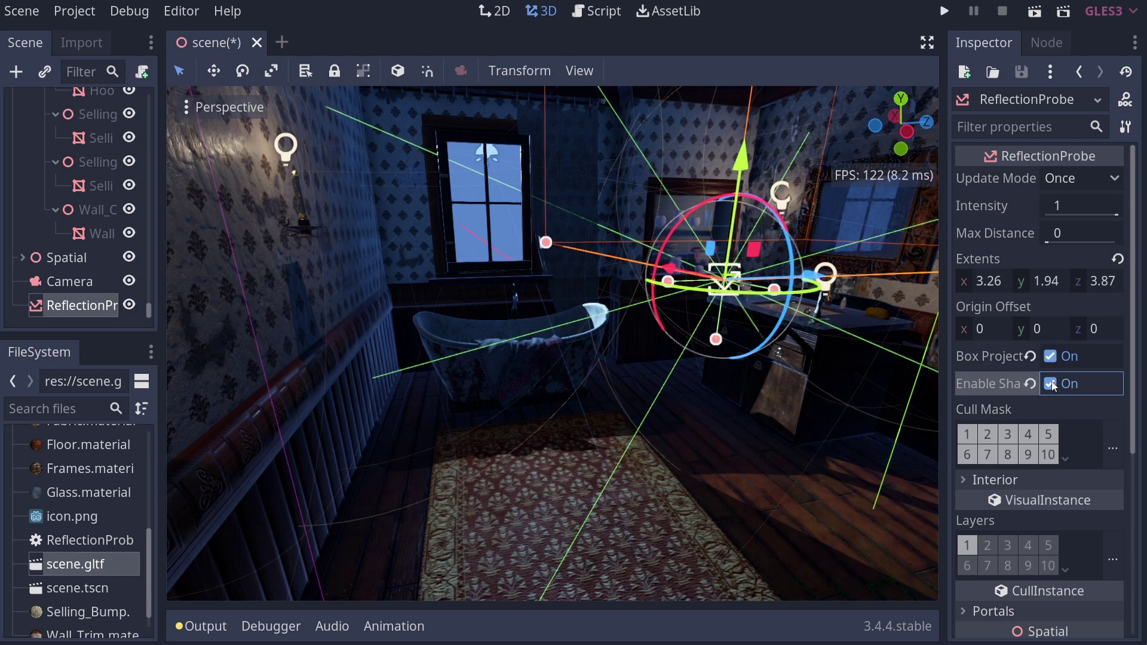
Shift the probe's Origin Offset to about 0.93, 0, 1.48 towards the sink, and inspect the reflection in the mirror
{"action": "right_click_drag", "start_coordinate": [837, 383], "coordinate": [902, 379]}
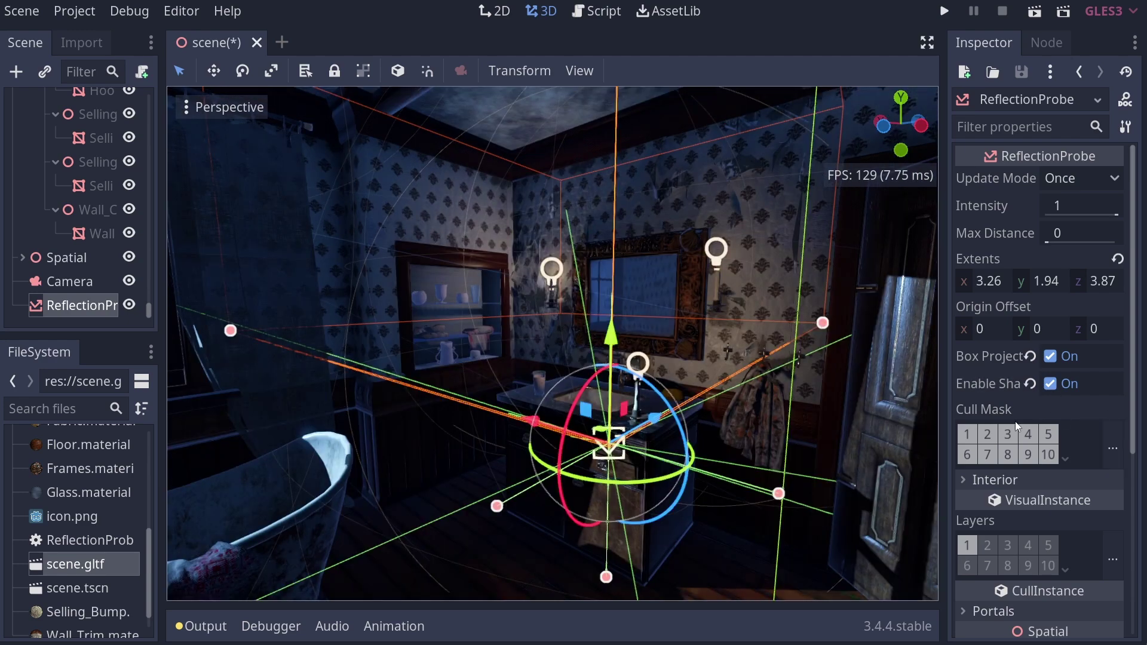
{"action": "right_click_drag", "start_coordinate": [811, 428], "coordinate": [811, 428]}
{"action": "key", "text": "w"}
{"action": "right_click_drag", "start_coordinate": [715, 488], "coordinate": [714, 488]}
{"action": "key", "text": "e"}
{"action": "middle_click_drag", "start_coordinate": [715, 493], "coordinate": [801, 487]}
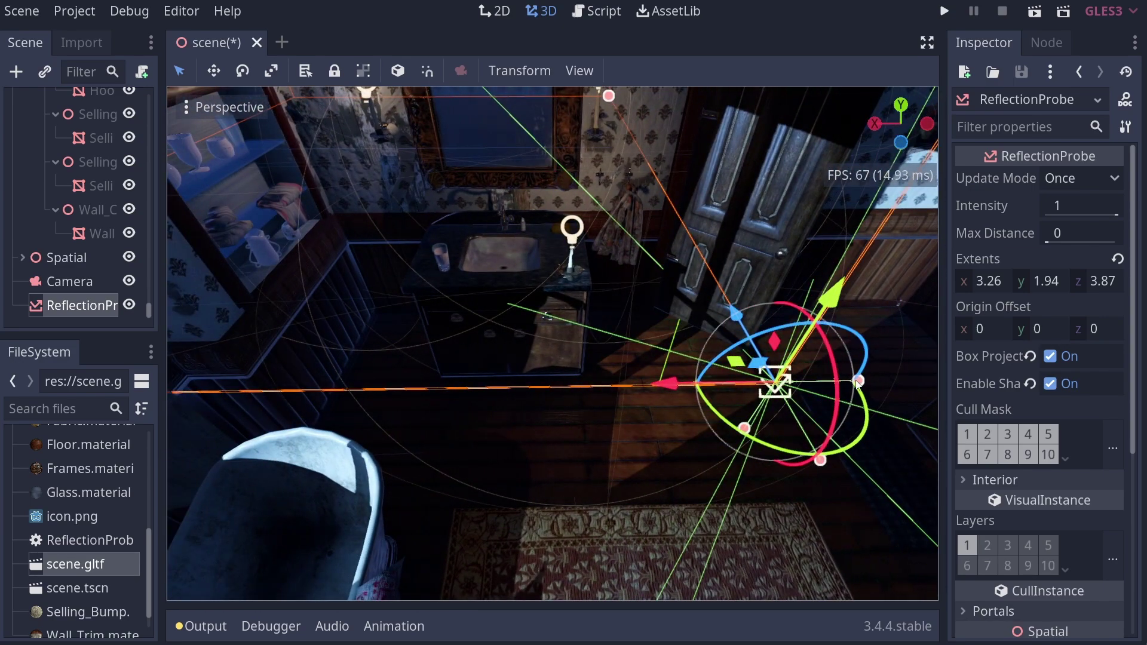
{"action": "left_click_drag", "start_coordinate": [859, 380], "coordinate": [415, 437]}
{"action": "left_click_drag", "start_coordinate": [353, 468], "coordinate": [429, 183]}
{"action": "left_click_drag", "start_coordinate": [508, 187], "coordinate": [545, 190]}
{"action": "key", "text": "w"}
{"action": "right_click_drag", "start_coordinate": [545, 190], "coordinate": [544, 101]}
{"action": "key", "text": "w"}
{"action": "key", "text": "a"}
{"action": "key", "text": "w"}
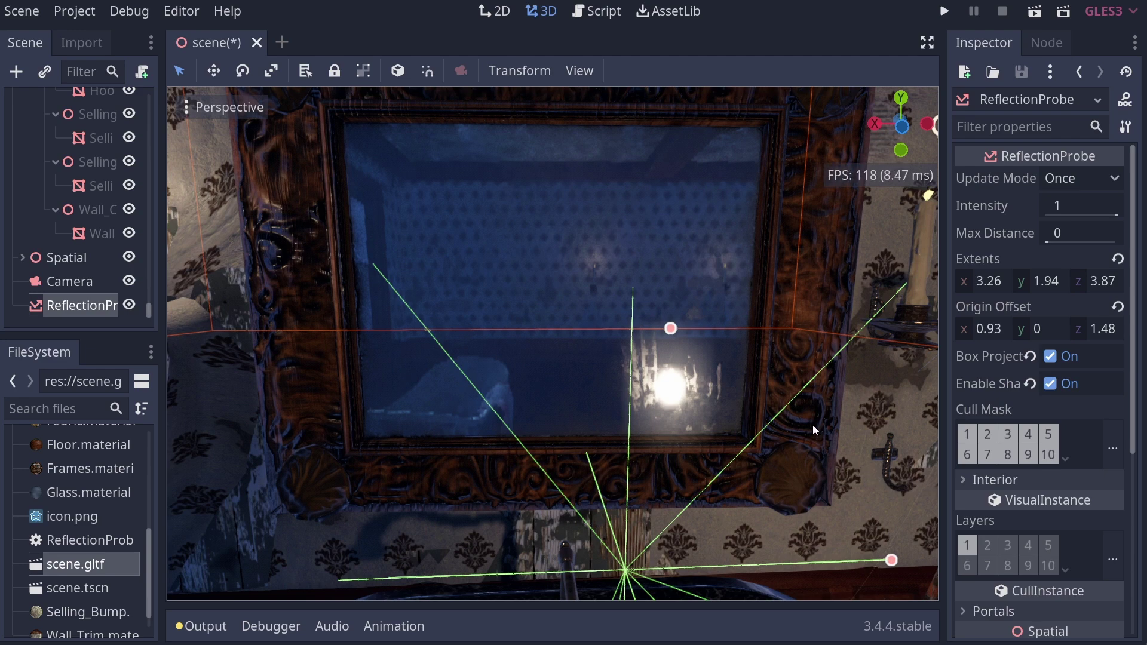
Move the two adjoining wall meshes behind the bathtub from render layer 1 to layer 10
{"action": "right_click_drag", "start_coordinate": [813, 425], "coordinate": [751, 328]}
{"action": "left_click", "coordinate": [585, 278]}
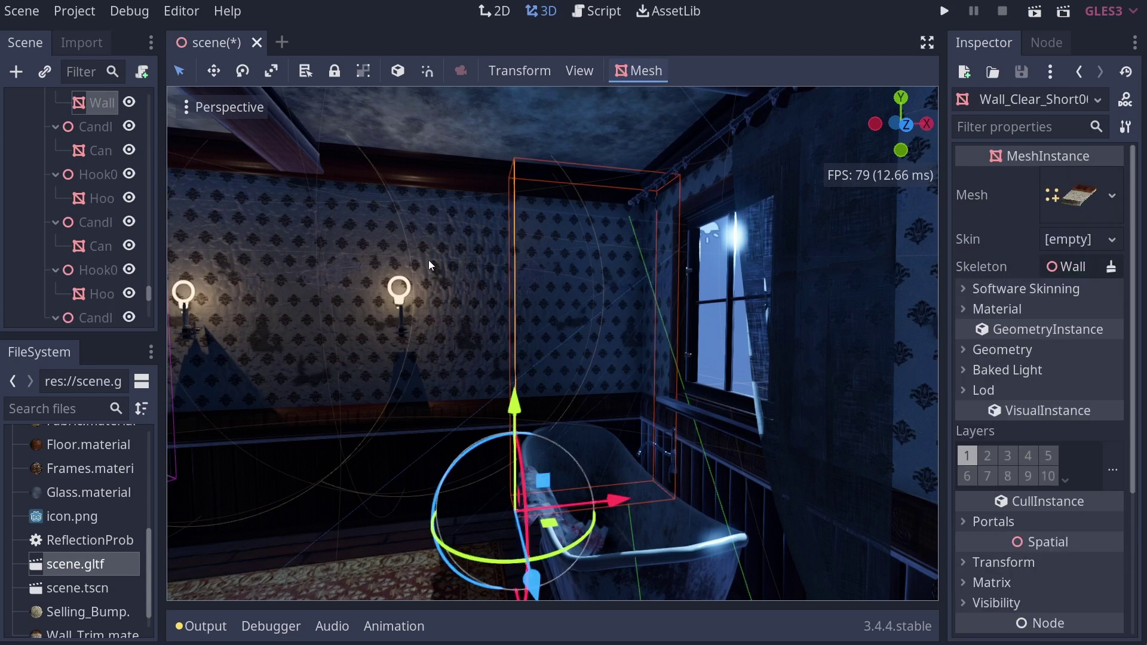
{"action": "left_click", "coordinate": [389, 220], "text": "shift"}
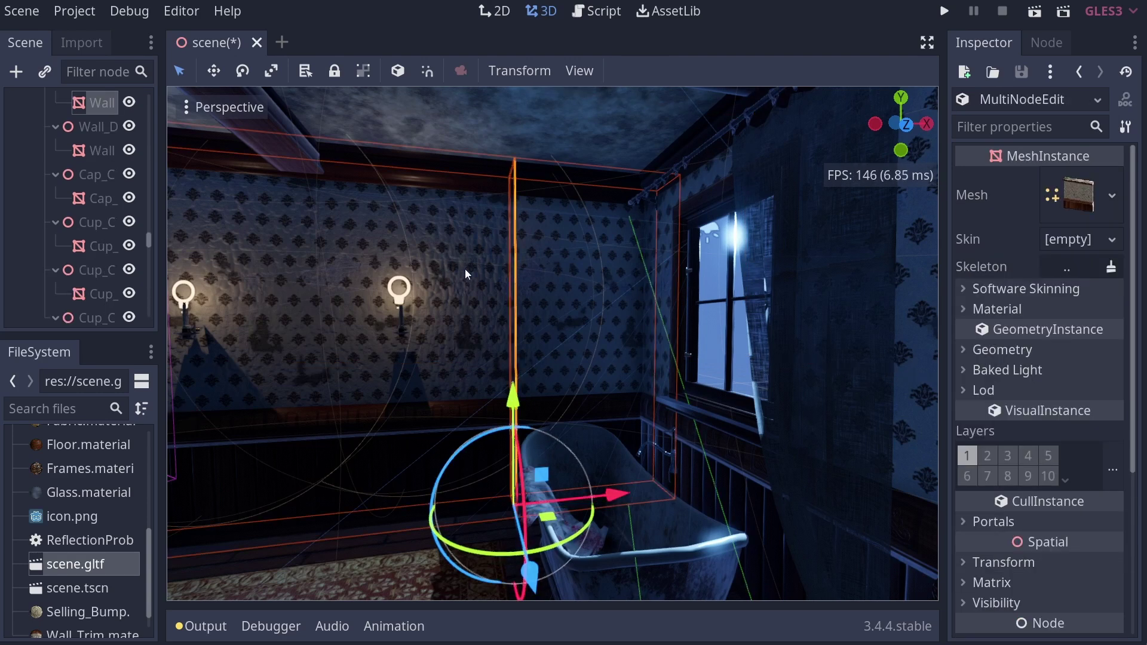
{"action": "left_click", "coordinate": [966, 457]}
{"action": "left_click", "coordinate": [1047, 477]}
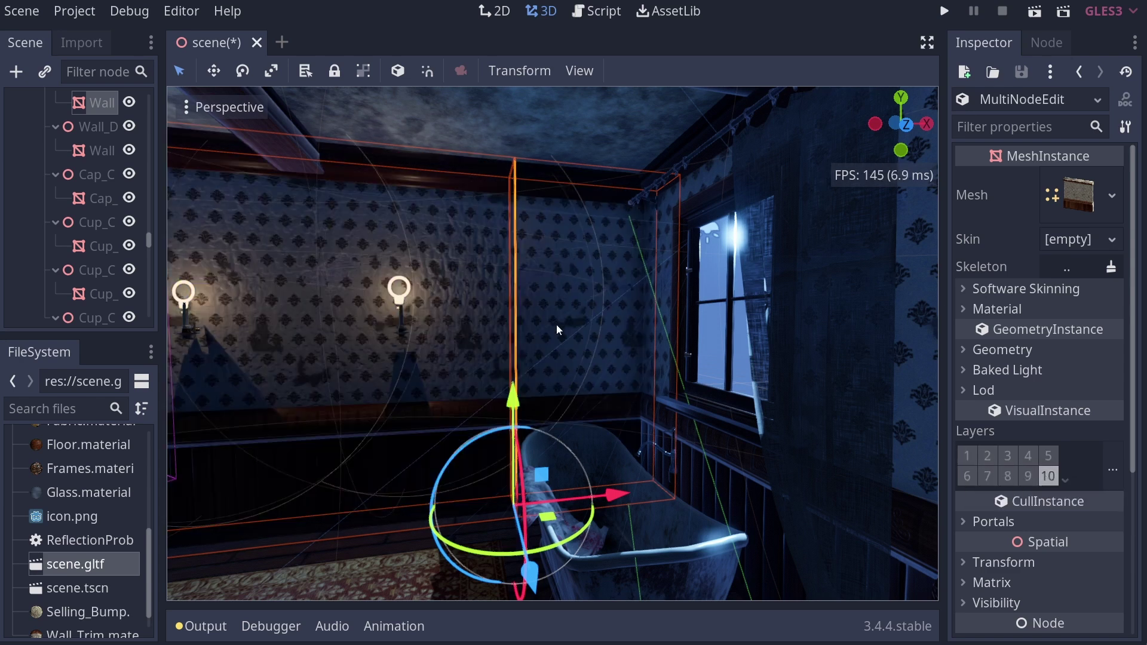
Compare the mirror's reflection with layer 10 excluded from and included in the reflection probe's Cull Mask
{"action": "middle_click_drag", "start_coordinate": [369, 357], "coordinate": [447, 370]}
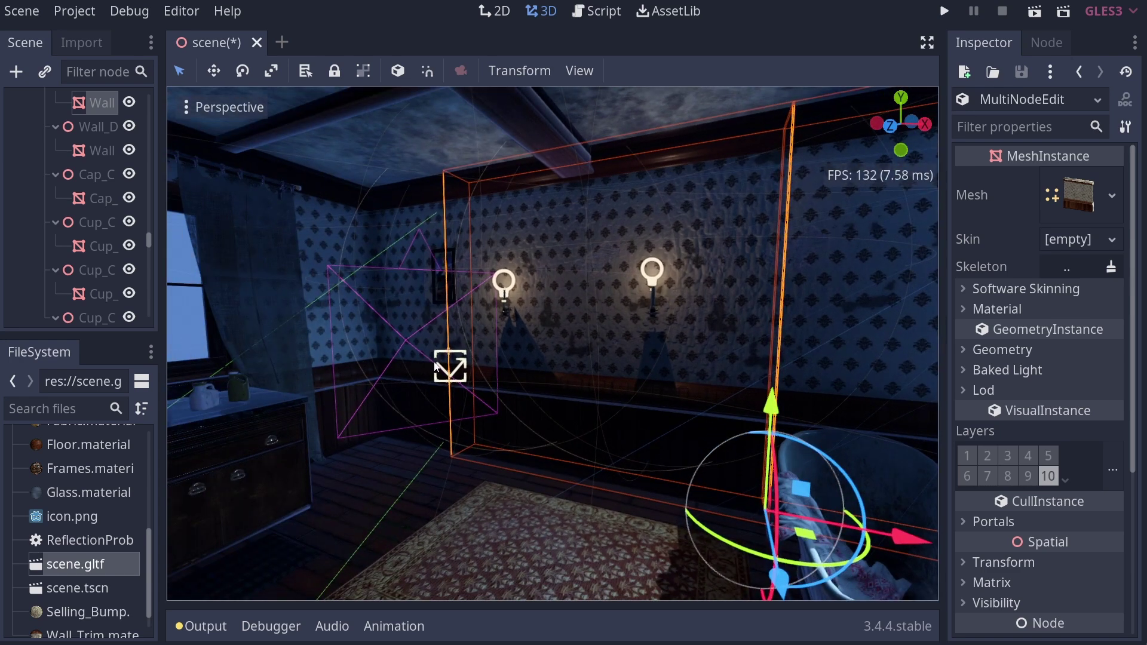
{"action": "left_click", "coordinate": [447, 371]}
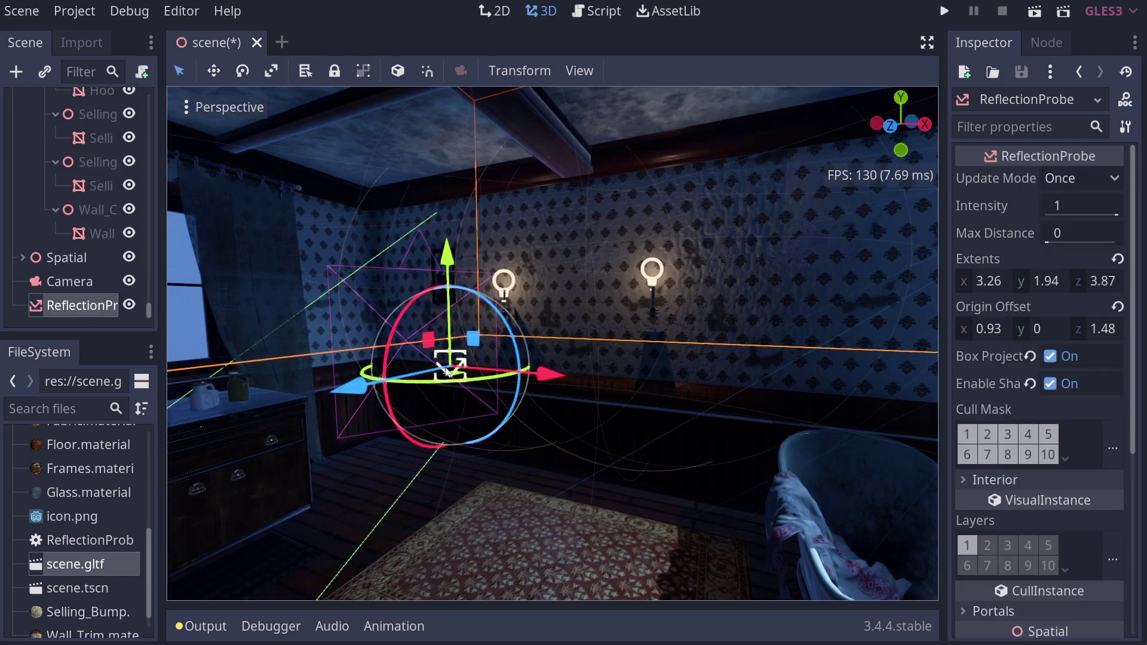
{"action": "left_click", "coordinate": [1047, 457]}
{"action": "right_click_drag", "start_coordinate": [650, 409], "coordinate": [341, 385]}
{"action": "key", "text": "w"}
{"action": "key", "text": "a"}
{"action": "left_click", "coordinate": [1052, 455]}
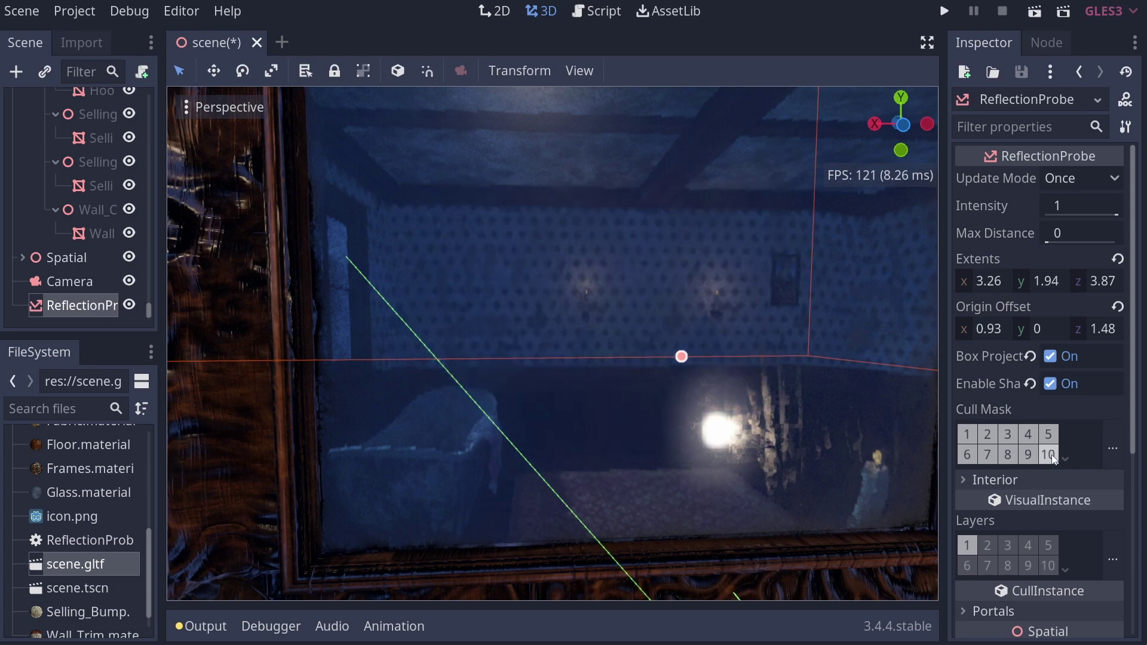
{"action": "left_click", "coordinate": [1052, 455]}
{"action": "left_click", "coordinate": [1052, 454]}
{"action": "left_click", "coordinate": [1051, 454]}
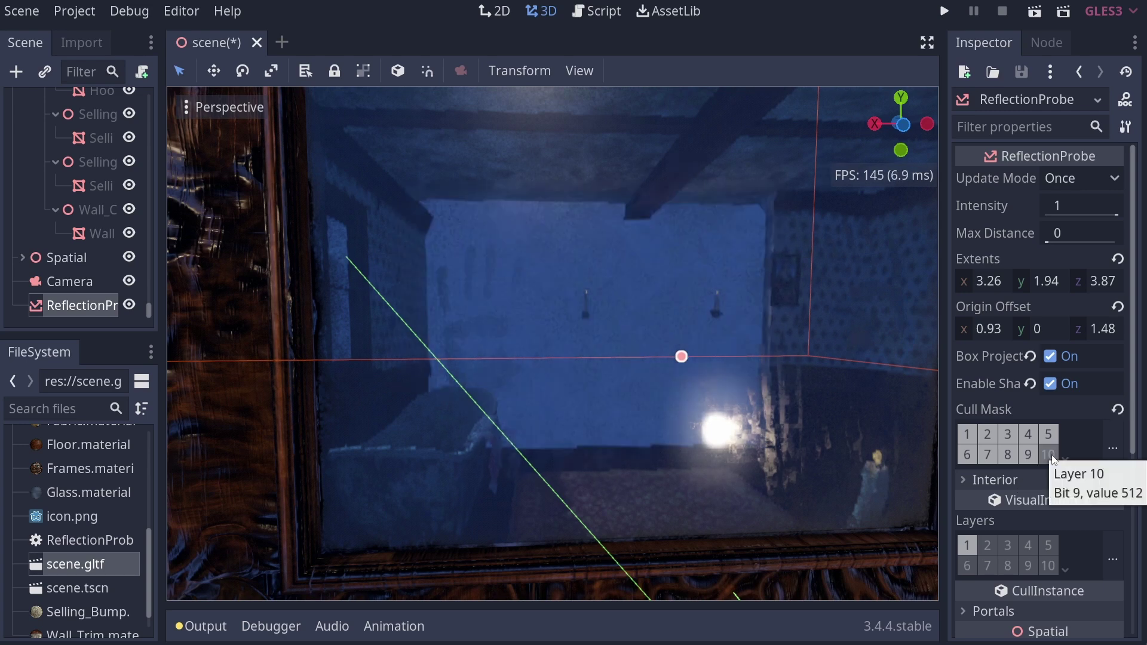
{"action": "left_click", "coordinate": [1052, 456]}
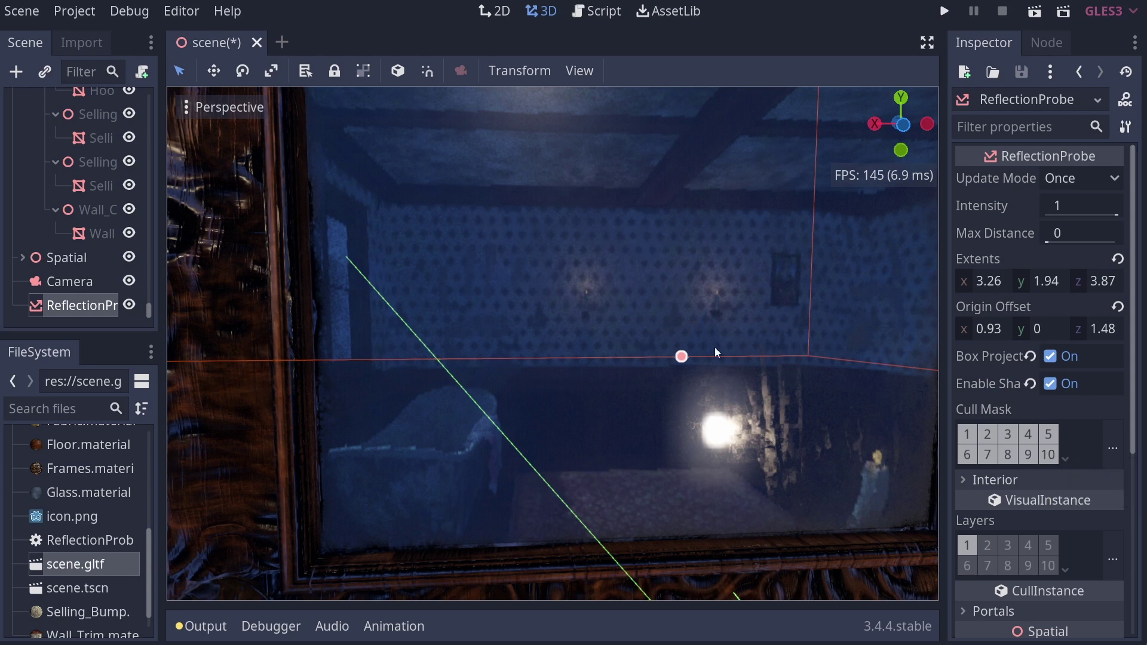
Try to delete the bathtub mesh, and push it back through the wall behind it instead
{"action": "key", "text": "s"}
{"action": "mouse_move", "coordinate": [715, 346]}
{"action": "right_mouse_down"}
{"action": "mouse_move", "coordinate": [663, 343]}
{"action": "mouse_move", "coordinate": [719, 343]}
{"action": "right_mouse_up"}
{"action": "key", "text": "w"}
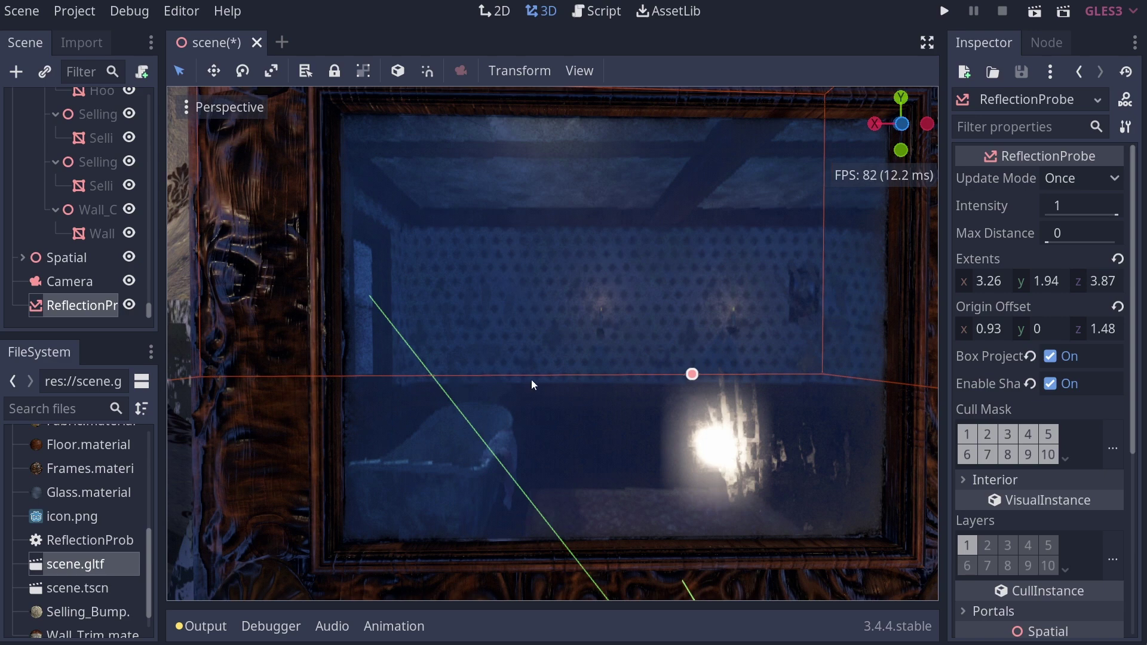
{"action": "right_click_drag", "start_coordinate": [531, 379], "coordinate": [512, 380]}
{"action": "right_click_drag", "start_coordinate": [626, 383], "coordinate": [353, 382]}
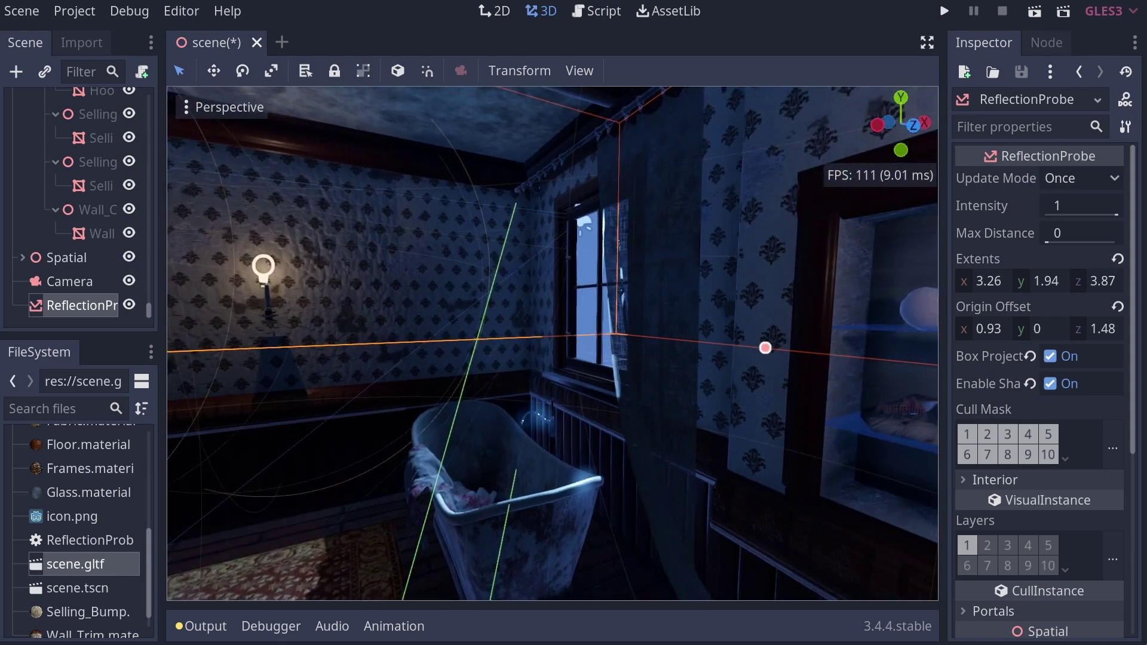
{"action": "middle_click_drag", "start_coordinate": [824, 377], "coordinate": [885, 377]}
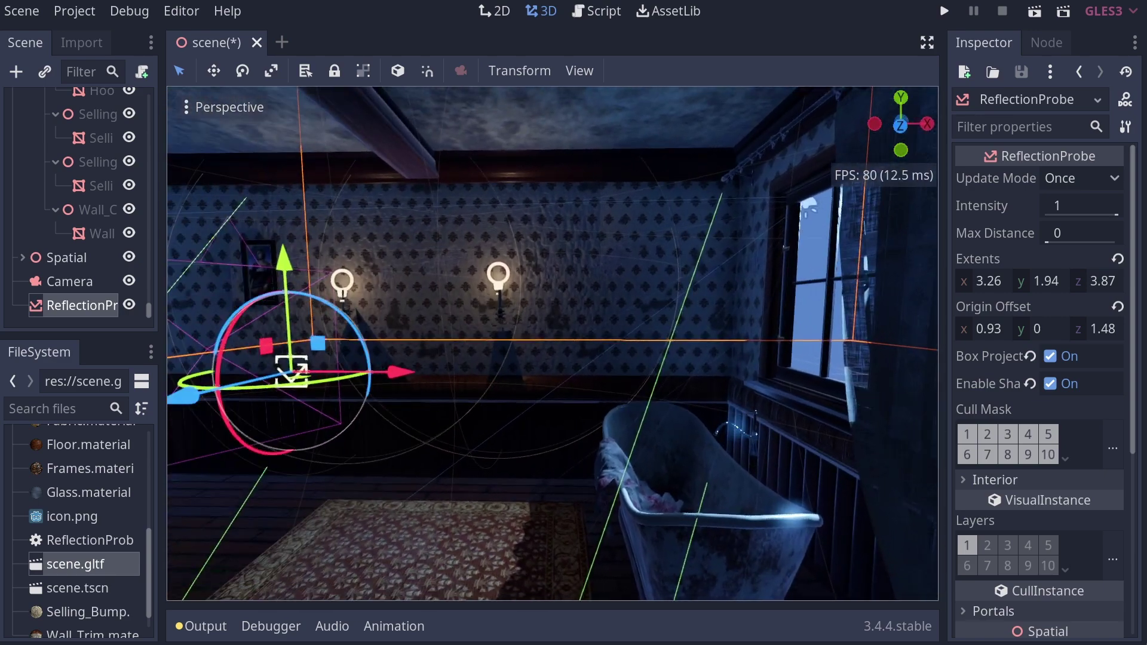
{"action": "left_click", "coordinate": [690, 511]}
{"action": "key", "text": "Delete"}
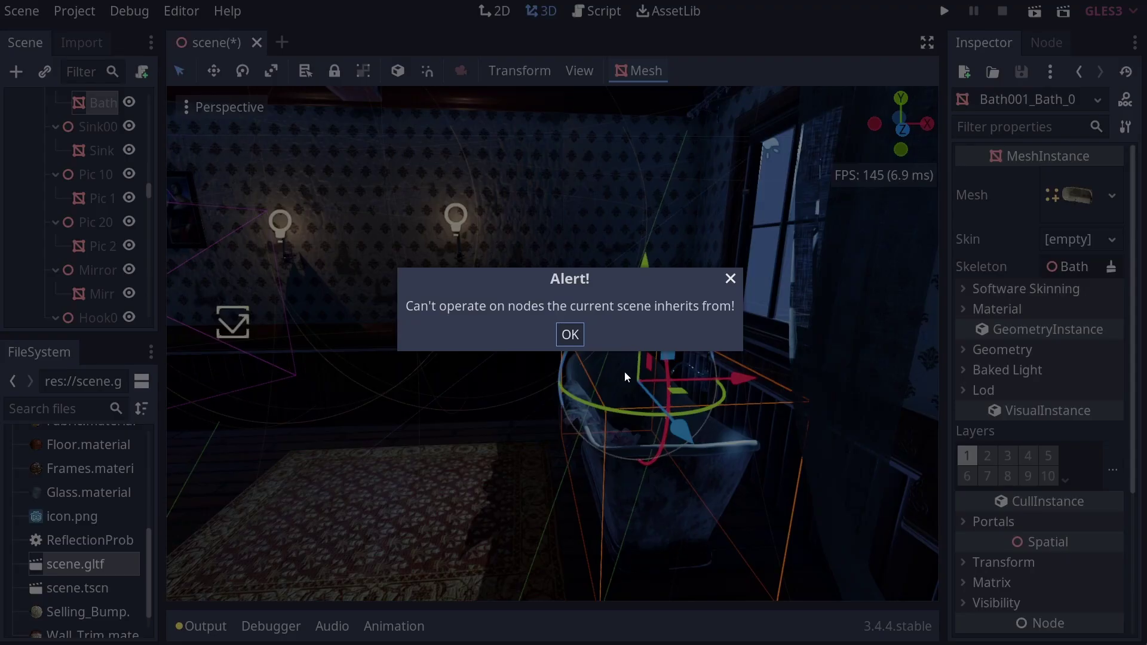
{"action": "left_click", "coordinate": [569, 333]}
{"action": "left_click_drag", "start_coordinate": [678, 396], "coordinate": [563, 326]}
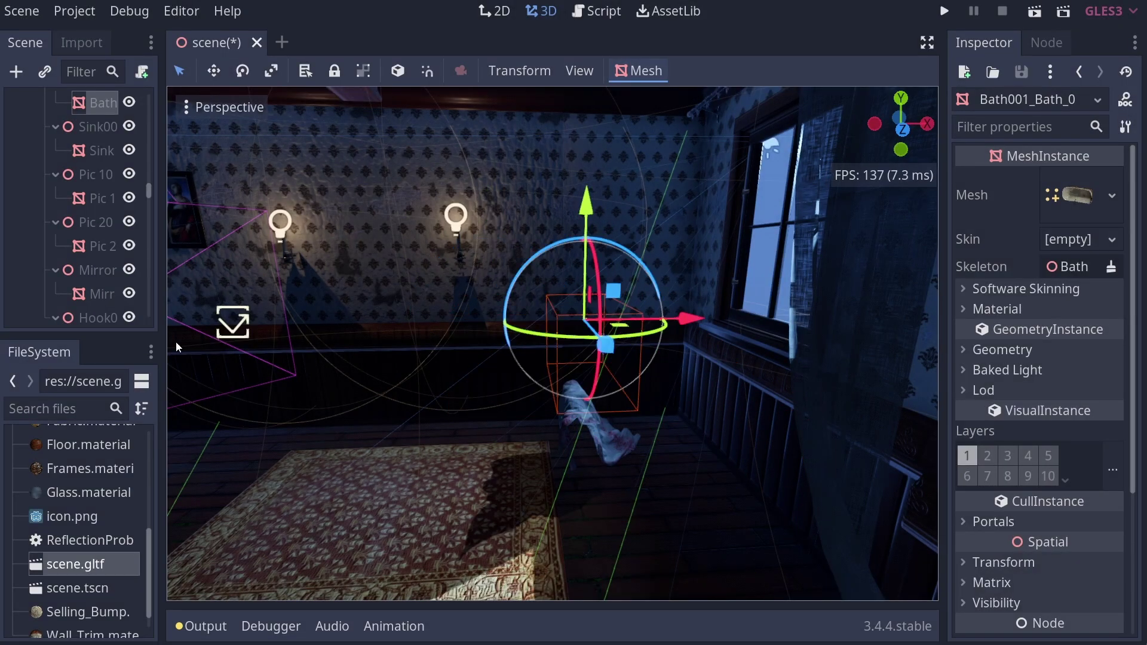
Inspect the mirror's reflection with layer 10 excluded from the probe's Cull Mask, and include the layer again
{"action": "left_click", "coordinate": [243, 338]}
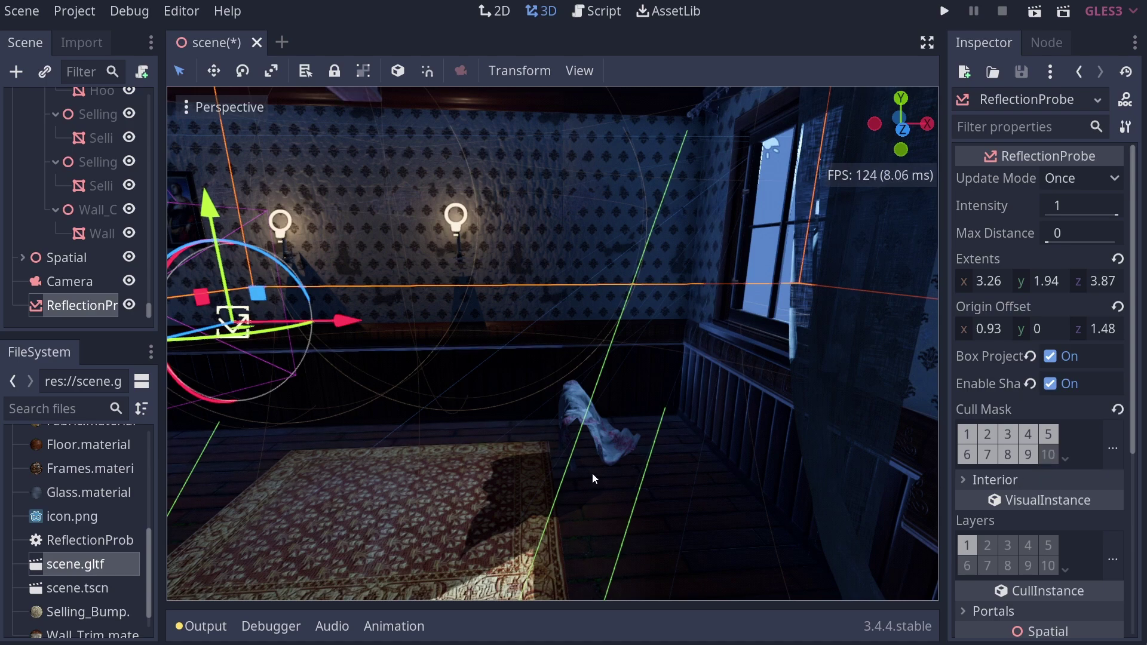
{"action": "right_click_drag", "start_coordinate": [593, 479], "coordinate": [896, 469]}
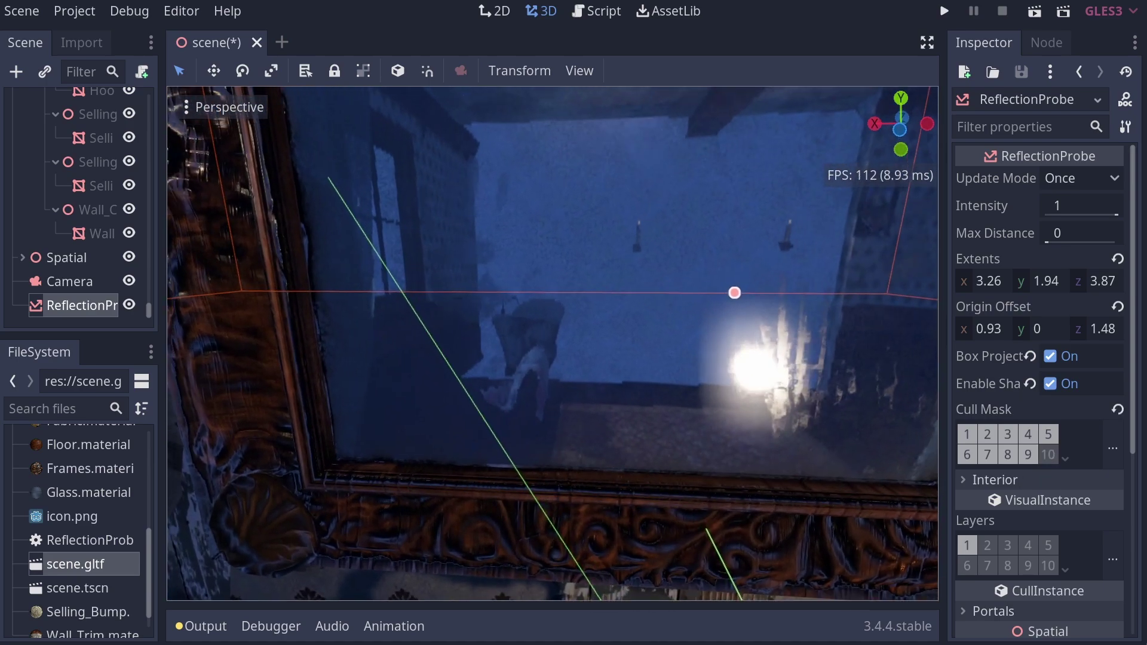
{"action": "key", "text": "w"}
{"action": "right_click_drag", "start_coordinate": [520, 366], "coordinate": [520, 366]}
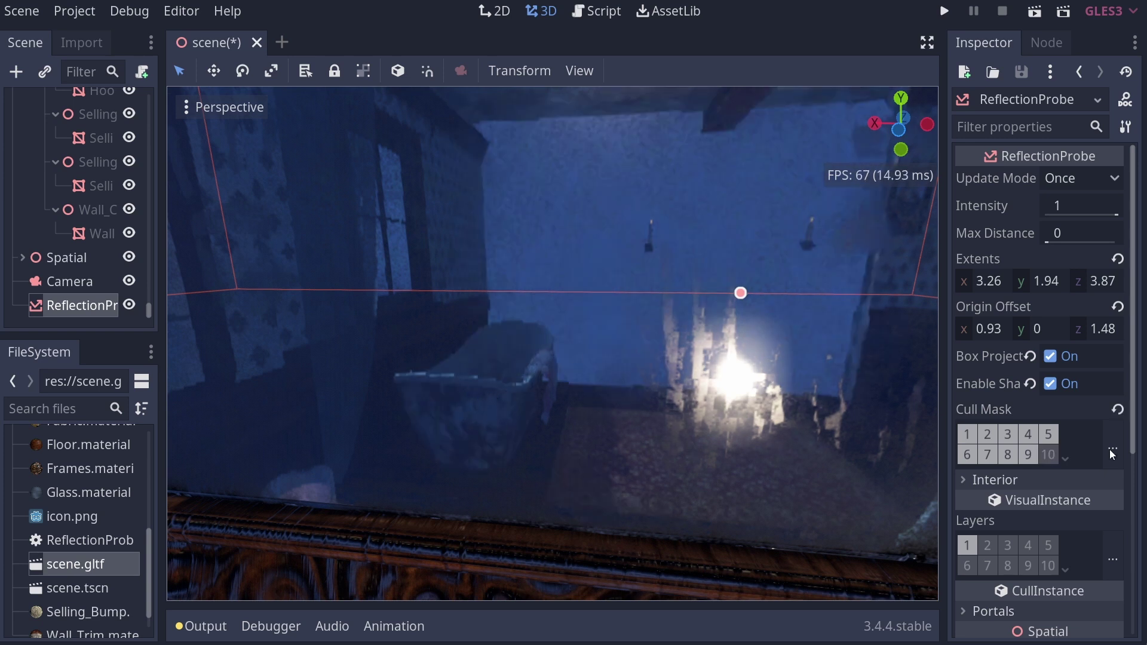
{"action": "left_click", "coordinate": [1048, 455]}
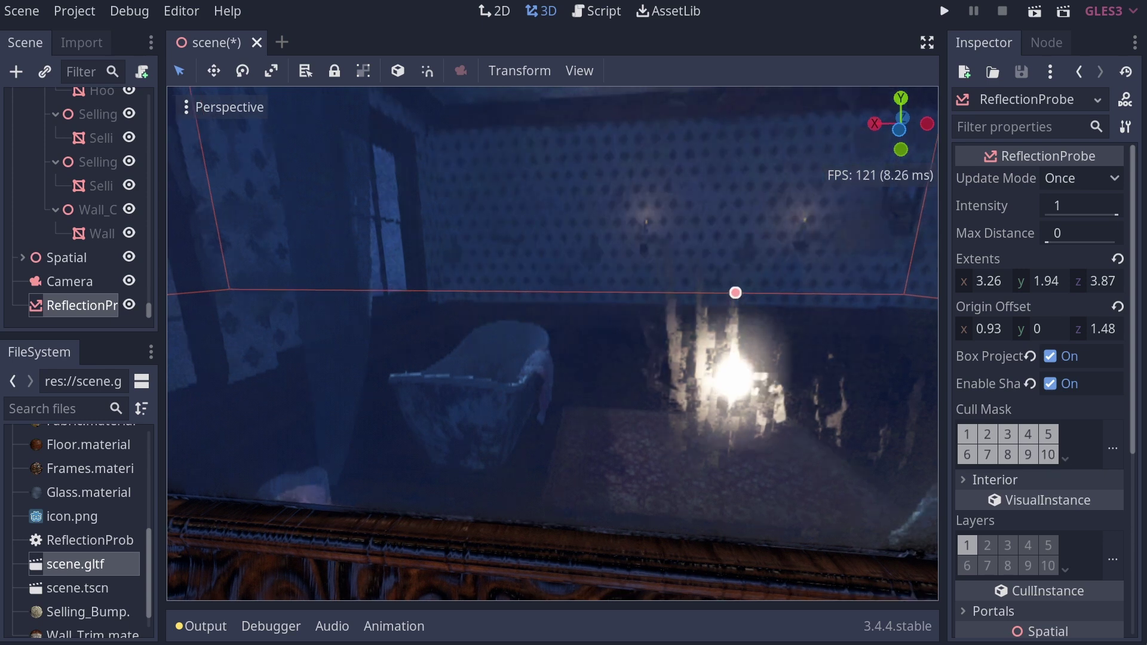
{"action": "right_click_drag", "start_coordinate": [740, 440], "coordinate": [730, 439]}
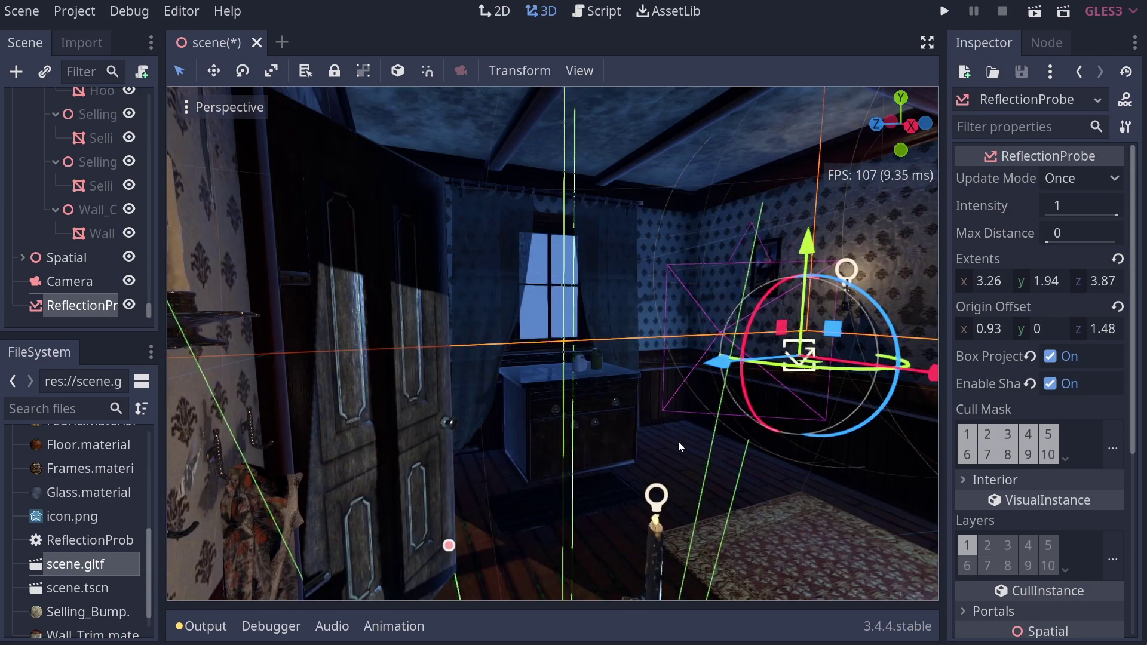
Expand the probe's Interior settings with the whole room in view
{"action": "right_click_drag", "start_coordinate": [678, 446], "coordinate": [878, 443]}
{"action": "key", "text": "w"}
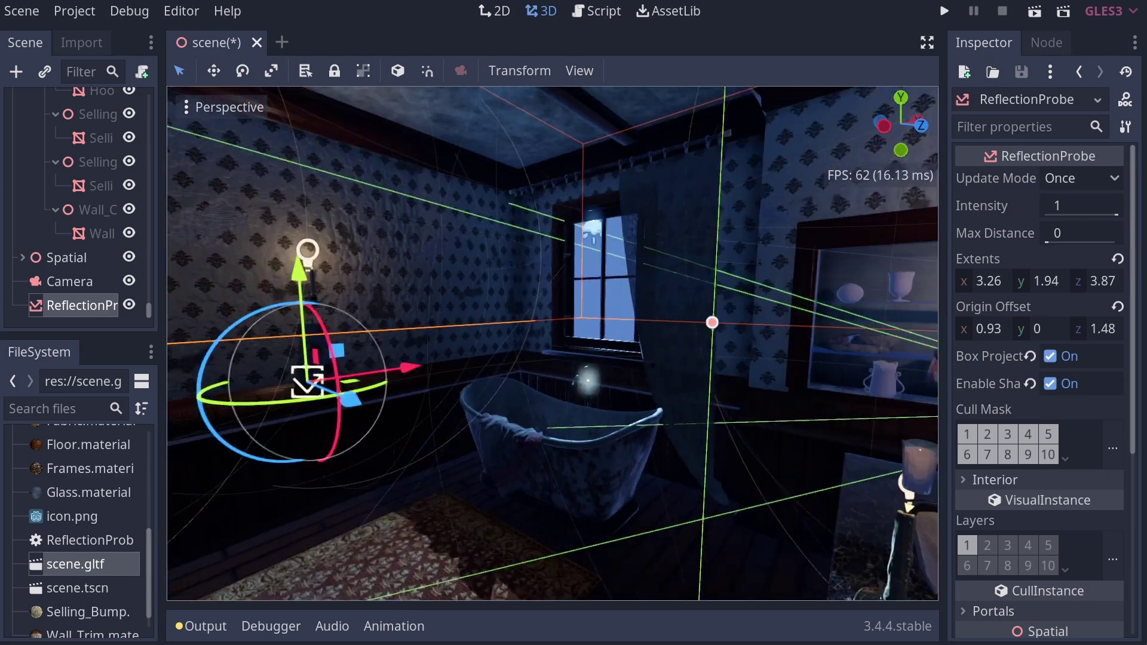
{"action": "right_click_drag", "start_coordinate": [669, 412], "coordinate": [717, 414]}
{"action": "left_click", "coordinate": [981, 478]}
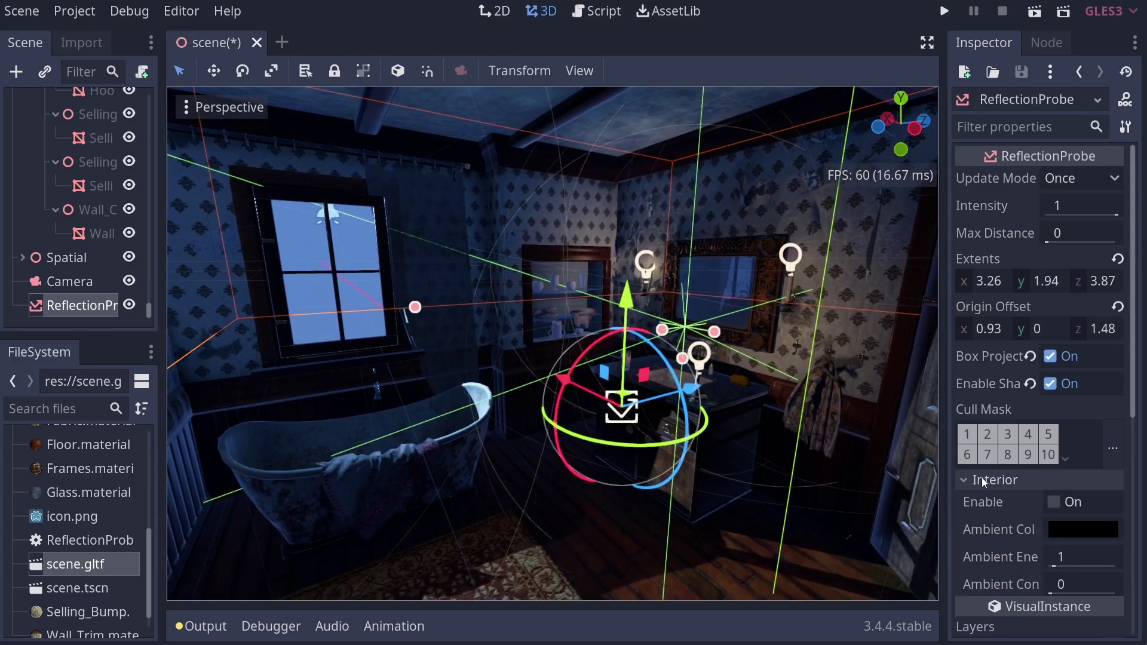
{"action": "key", "text": "s"}
{"action": "mouse_move", "coordinate": [796, 481]}
{"action": "right_mouse_down"}
{"action": "mouse_move", "coordinate": [814, 512]}
{"action": "mouse_move", "coordinate": [776, 485]}
{"action": "right_mouse_up"}
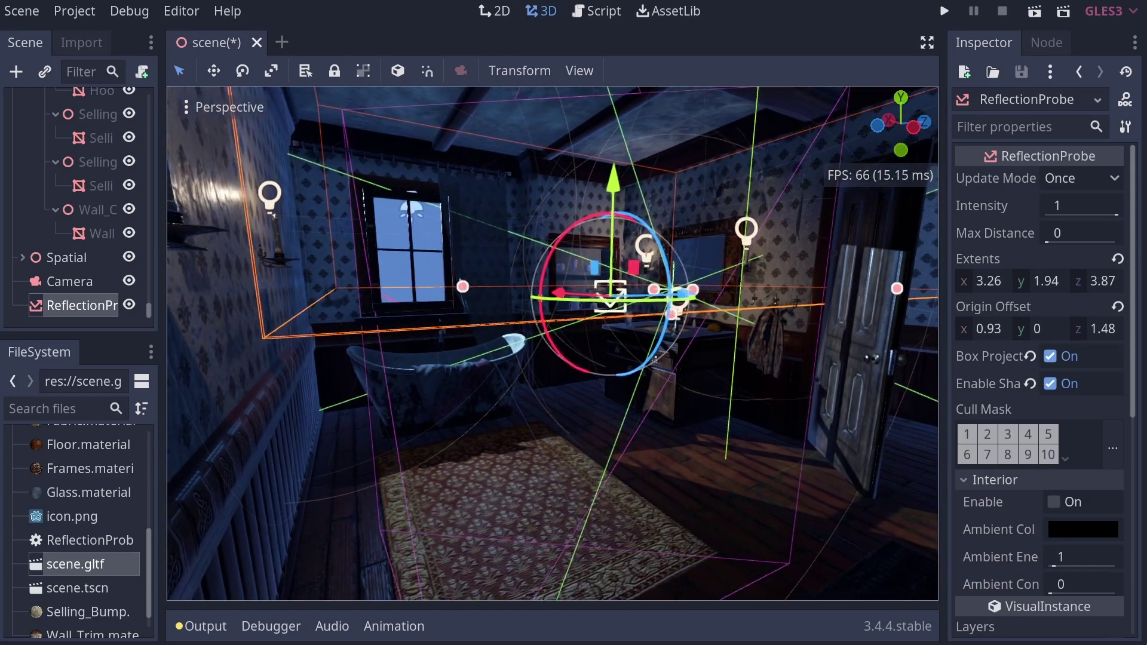
{"action": "right_click_drag", "start_coordinate": [567, 388], "coordinate": [786, 489]}
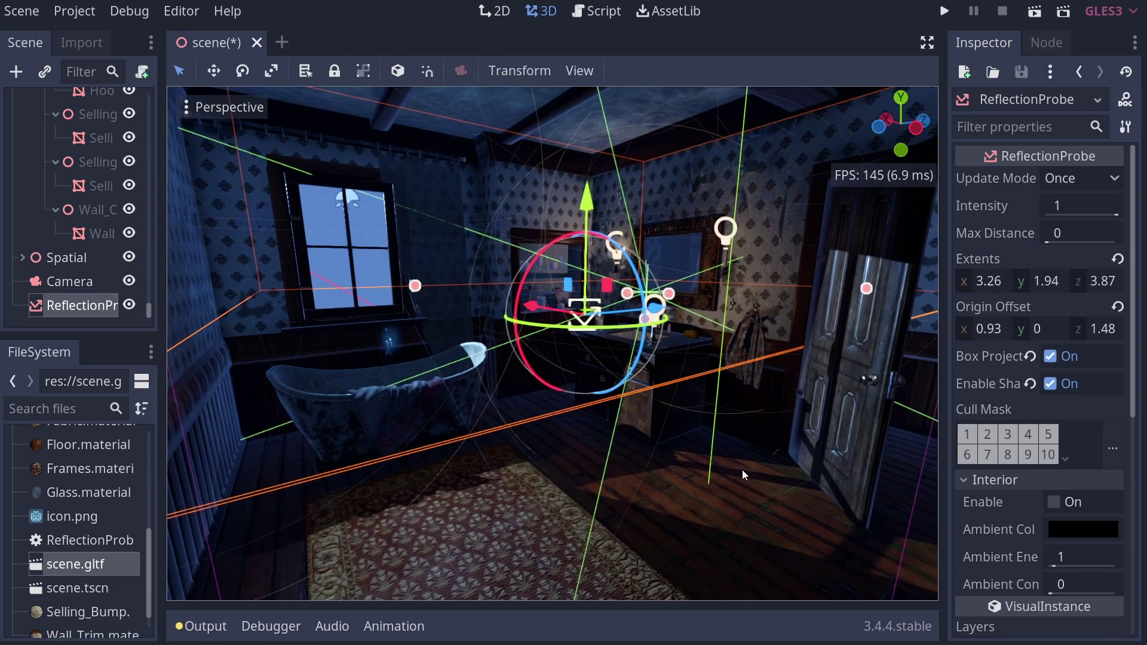
Examine the ambient lighting across the bathroom with the probe's Interior option off
{"action": "right_click_drag", "start_coordinate": [742, 470], "coordinate": [490, 458]}
{"action": "key", "text": "a"}
{"action": "key", "text": "d"}
{"action": "scroll", "coordinate": [487, 458], "scroll_direction": "up", "scroll_amount": 15}
{"action": "scroll", "coordinate": [748, 361], "scroll_direction": "up", "scroll_amount": 16}
{"action": "mouse_move", "coordinate": [741, 361]}
{"action": "right_mouse_down"}
{"action": "mouse_move", "coordinate": [764, 361]}
{"action": "mouse_move", "coordinate": [748, 371]}
{"action": "right_mouse_up"}
{"action": "key", "text": "s"}
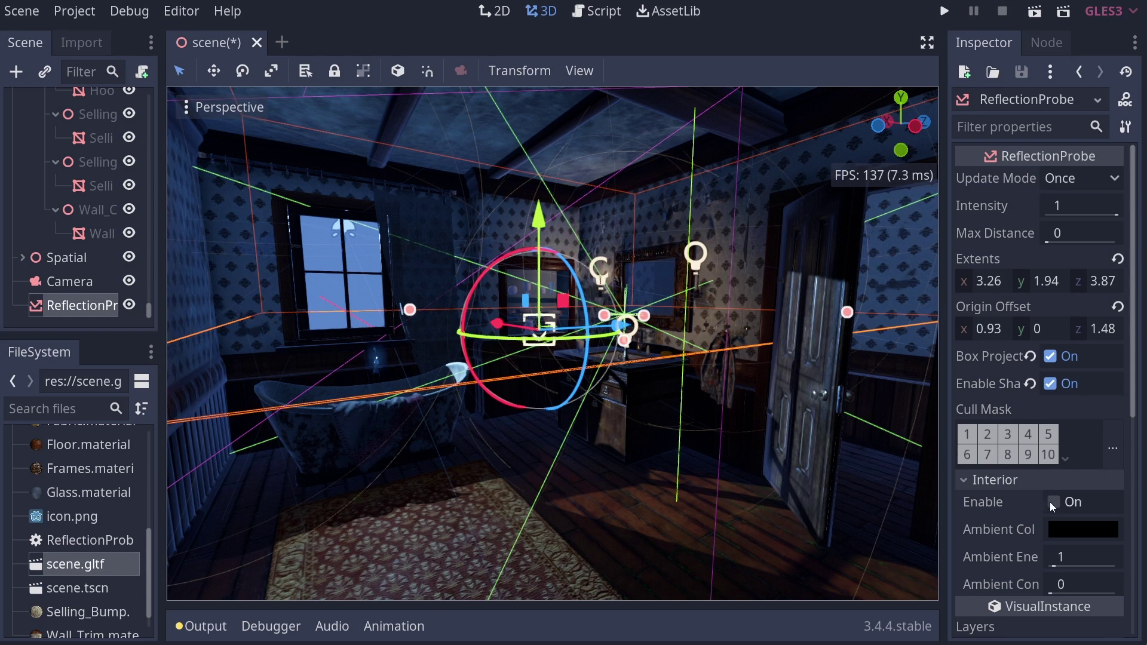
{"action": "middle_click_drag", "start_coordinate": [749, 444], "coordinate": [839, 437]}
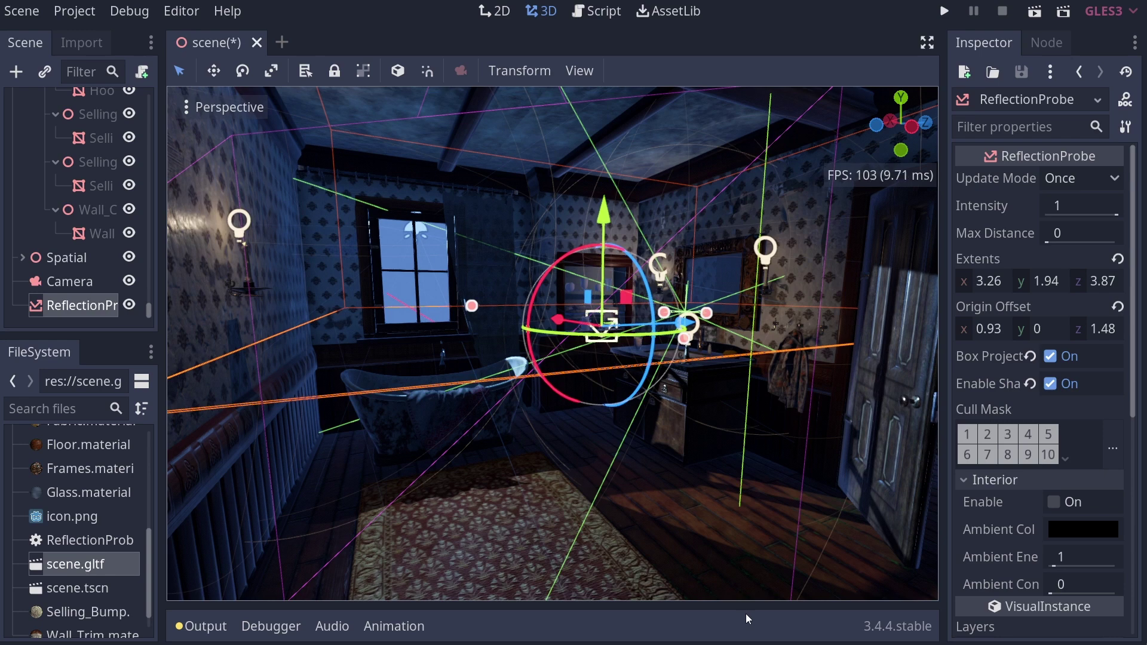
Enable the probe's Interior option and examine its effect on the lighting across the room
{"action": "left_click", "coordinate": [1053, 503]}
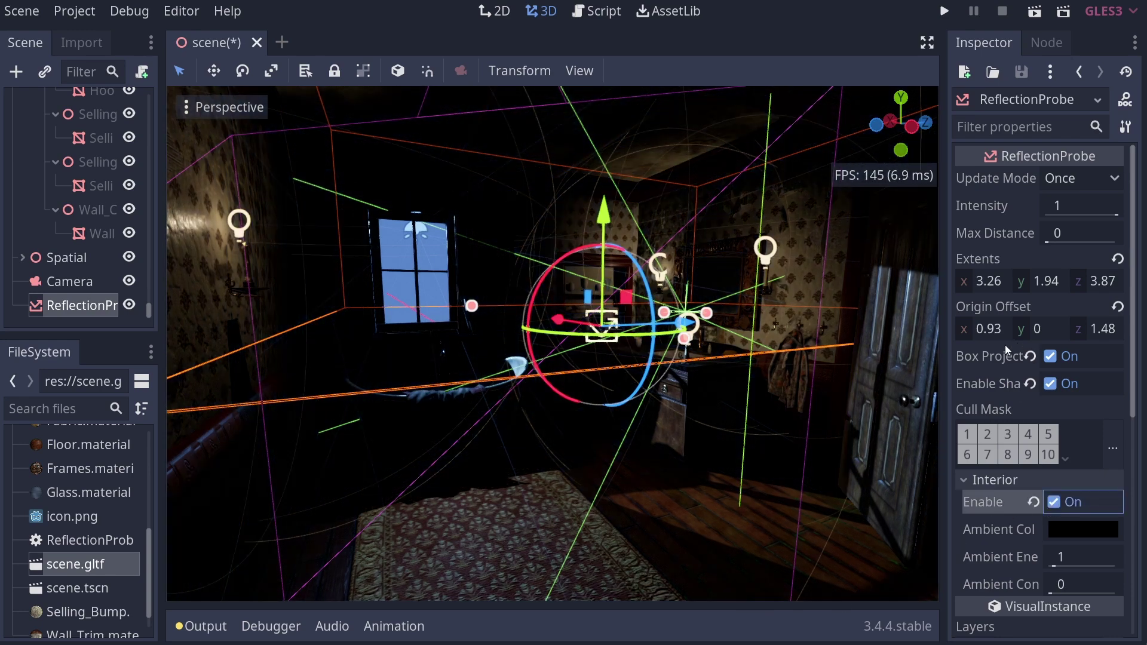
{"action": "right_click_drag", "start_coordinate": [551, 328], "coordinate": [577, 325]}
{"action": "key", "text": "s"}
{"action": "key", "text": "w"}
{"action": "key", "text": "s"}
{"action": "key", "text": "w"}
{"action": "key", "text": "s"}
{"action": "key", "text": "q"}
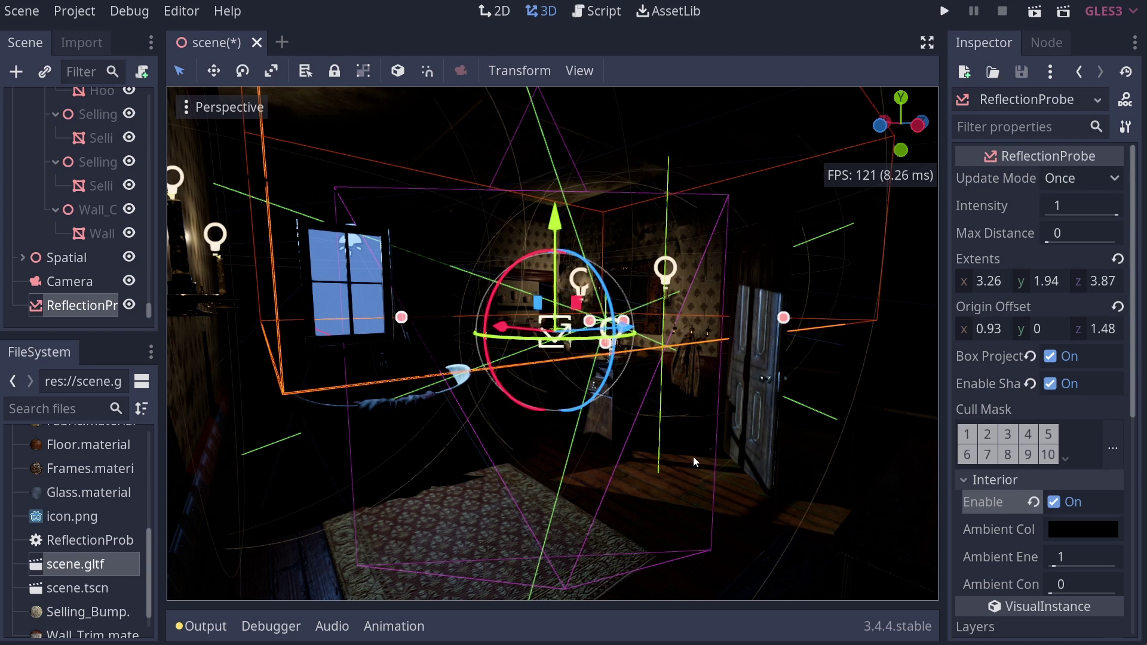
Widen the Inspector so the probe's full property names are readable
{"action": "mouse_move", "coordinate": [998, 507]}
{"action": "left_click_drag", "start_coordinate": [944, 408], "coordinate": [894, 415]}
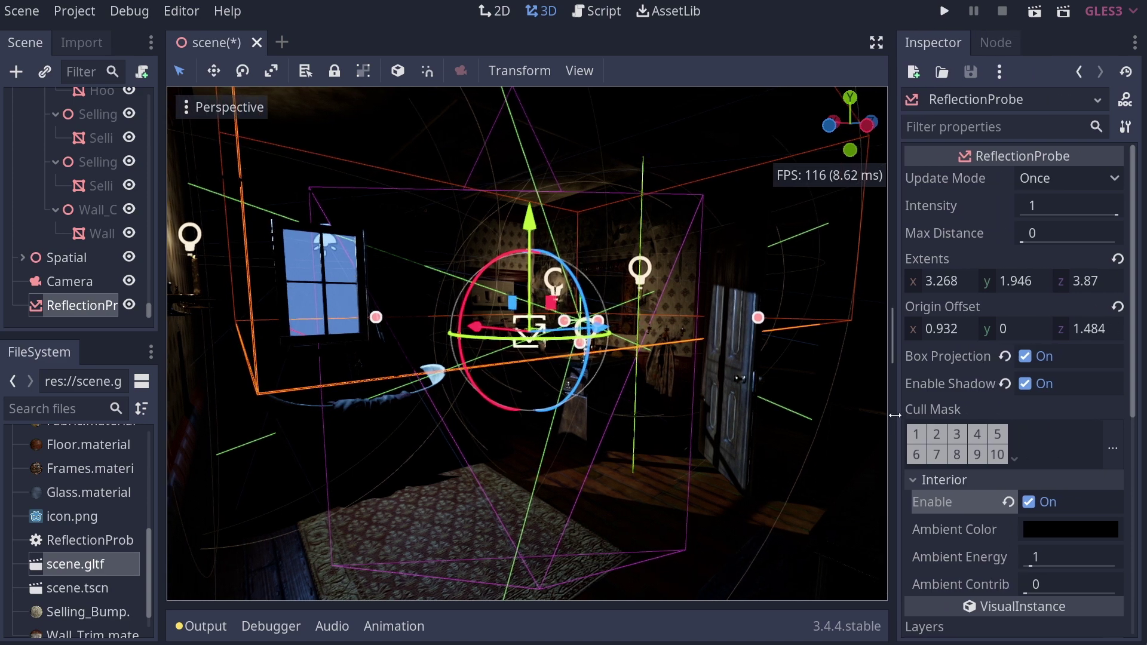
{"action": "mouse_move", "coordinate": [777, 527]}
{"action": "right_mouse_down"}
{"action": "mouse_move", "coordinate": [747, 549]}
{"action": "mouse_move", "coordinate": [779, 516]}
{"action": "mouse_move", "coordinate": [764, 514]}
{"action": "right_mouse_up"}
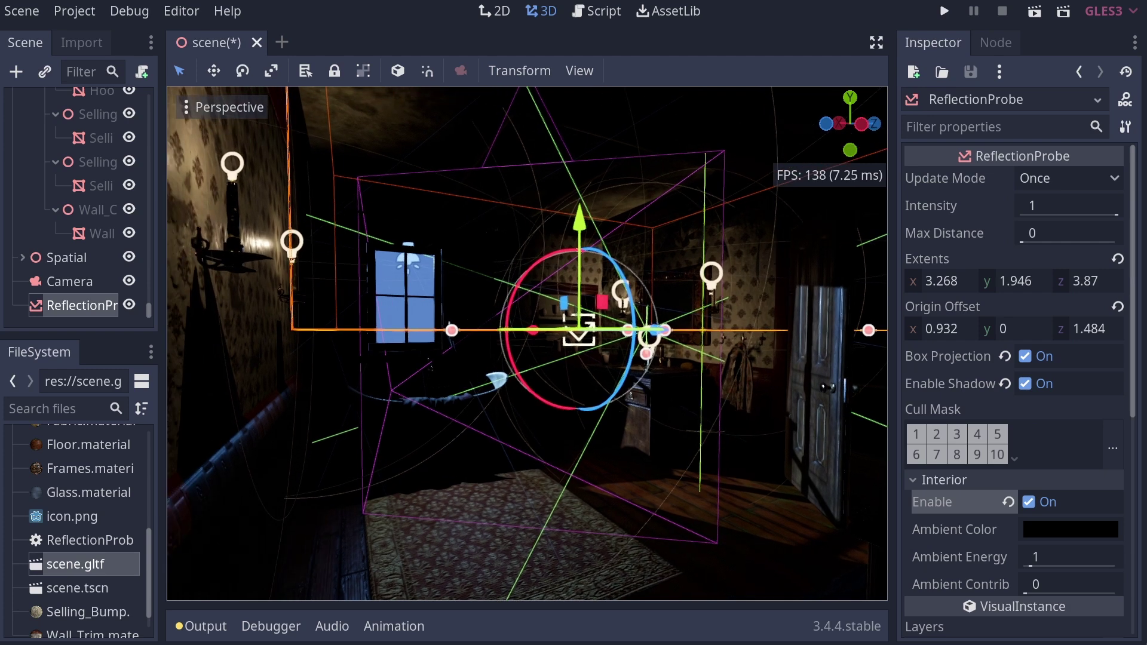
Try bright red (255, 0, 0) as the probe's Interior Ambient Color, and return it to black
{"action": "left_click", "coordinate": [1076, 529]}
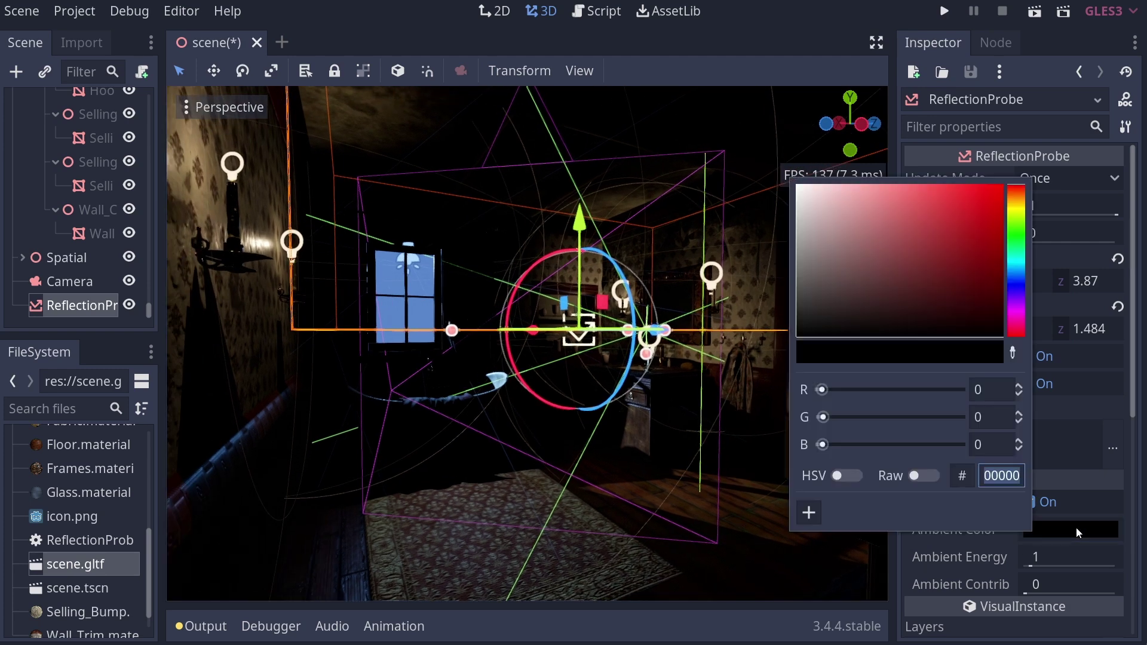
{"action": "left_click_drag", "start_coordinate": [978, 305], "coordinate": [1017, 176]}
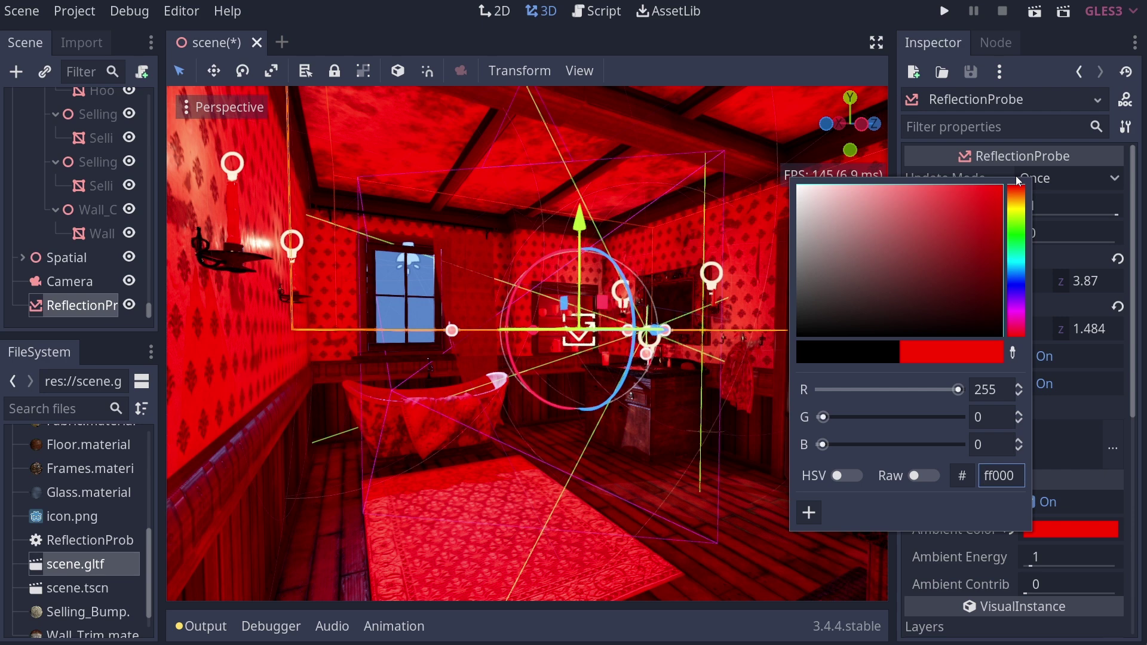
{"action": "left_click_drag", "start_coordinate": [1018, 179], "coordinate": [998, 338]}
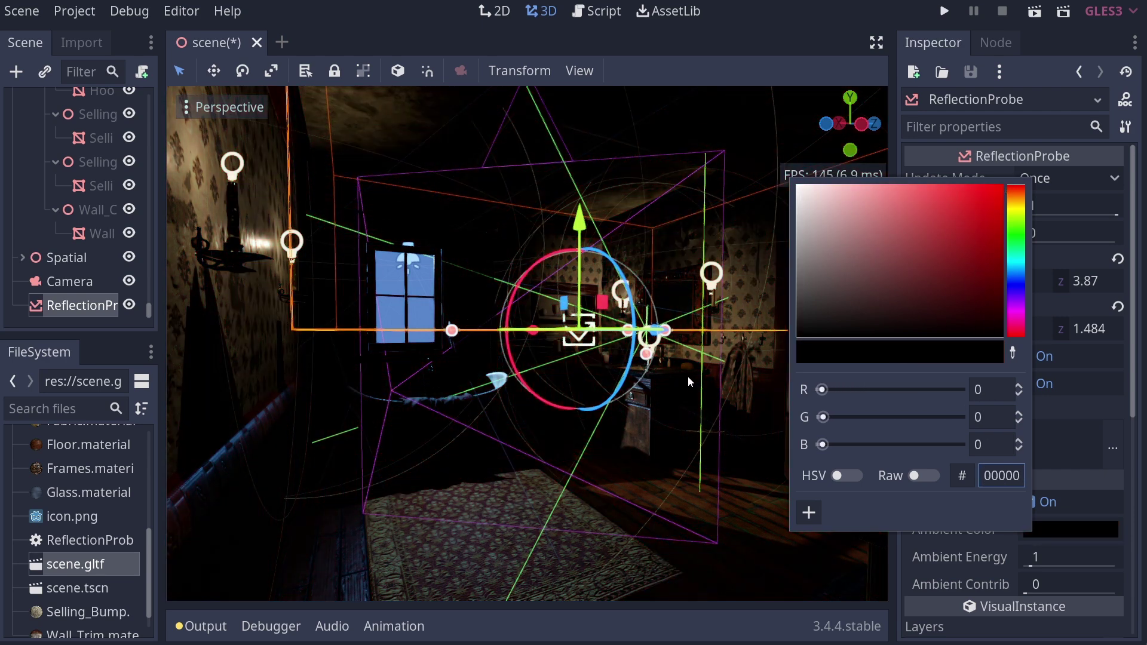
Set the probe's Interior Ambient Color to dark blue (44, 51, 91) and check the lighting across the room
{"action": "left_click_drag", "start_coordinate": [688, 377], "coordinate": [578, 348]}
{"action": "left_click_drag", "start_coordinate": [1013, 296], "coordinate": [1017, 282]}
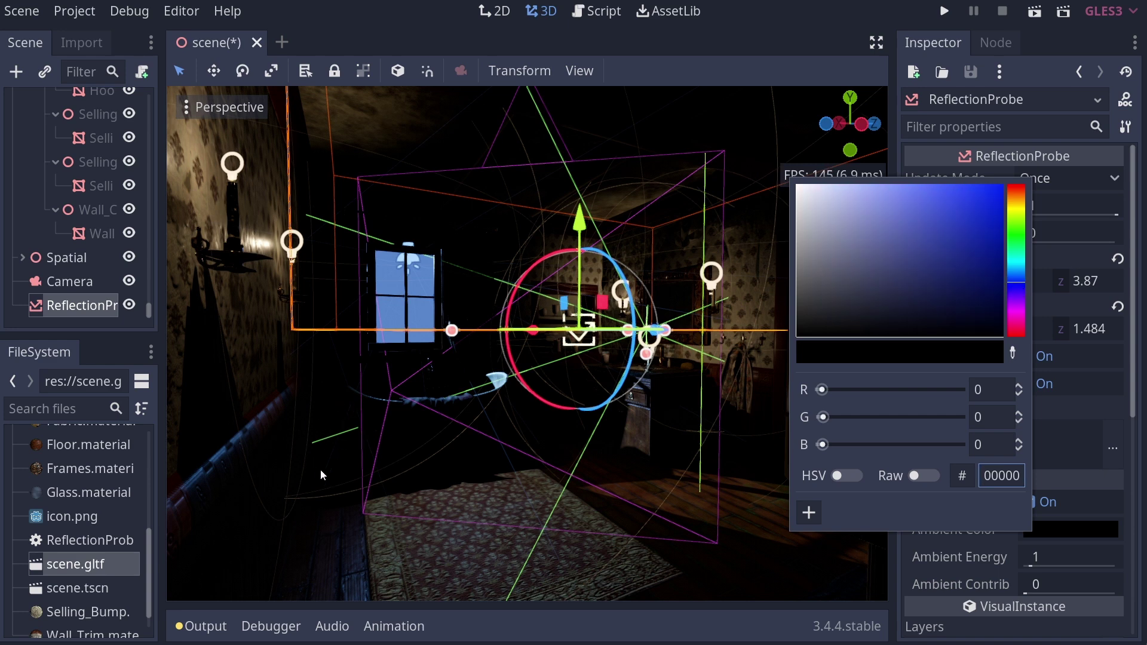
{"action": "left_click", "coordinate": [815, 334]}
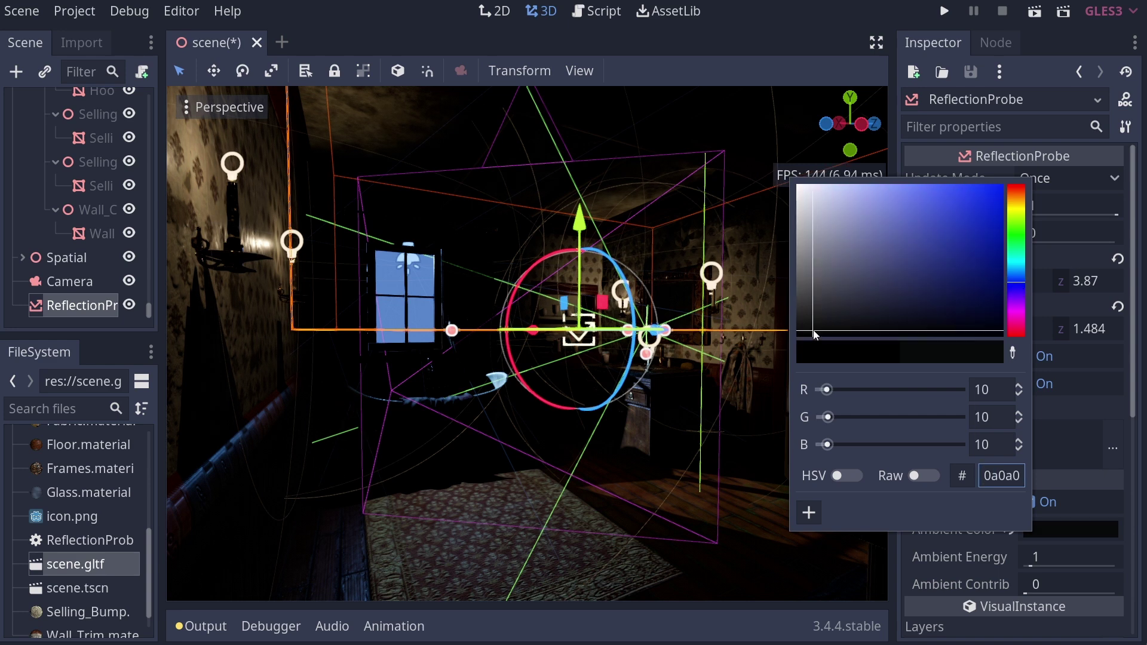
{"action": "left_click_drag", "start_coordinate": [815, 333], "coordinate": [905, 282]}
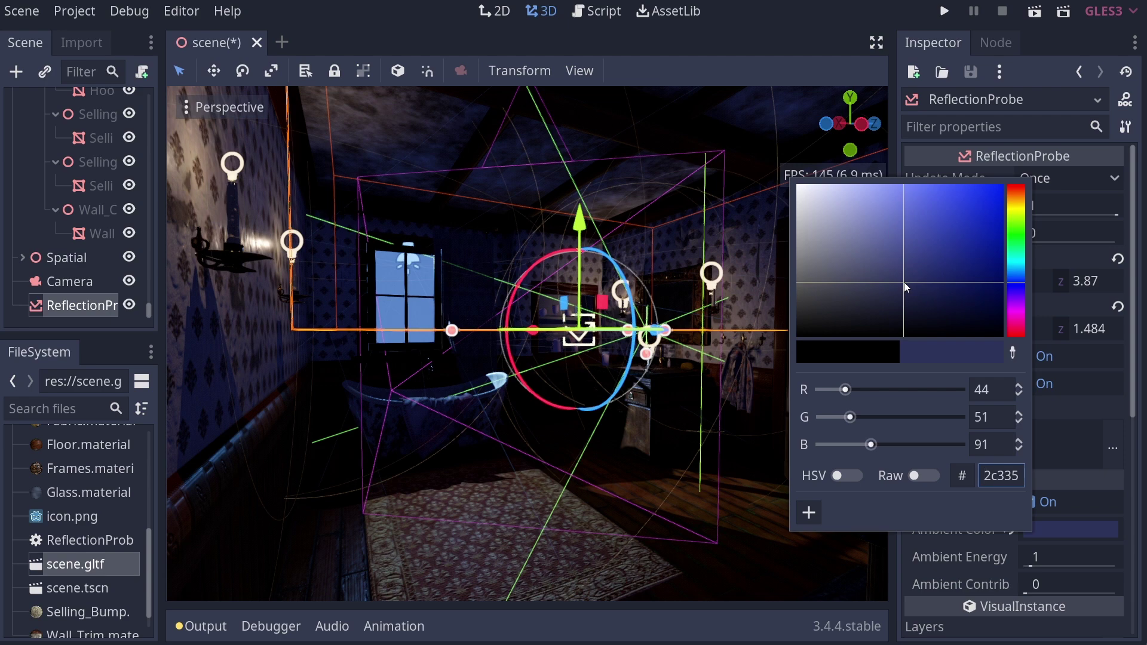
{"action": "left_click", "coordinate": [925, 555]}
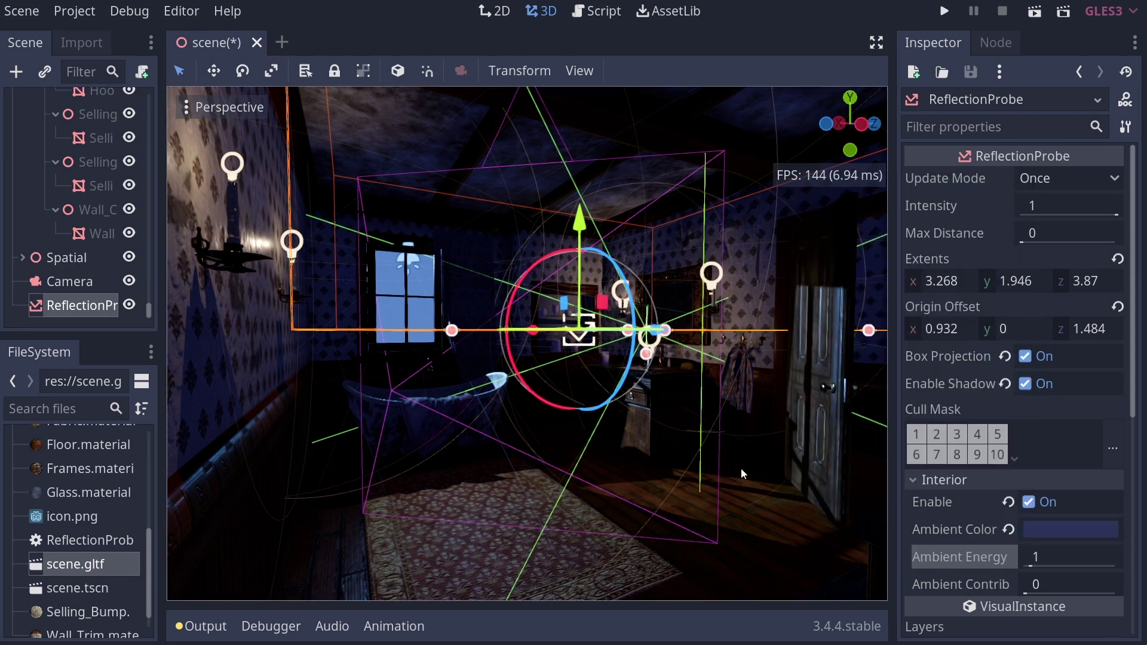
{"action": "mouse_move", "coordinate": [742, 469]}
{"action": "right_mouse_down"}
{"action": "mouse_move", "coordinate": [755, 469]}
{"action": "mouse_move", "coordinate": [743, 466]}
{"action": "right_mouse_up"}
{"action": "key", "text": "s"}
{"action": "key", "text": "w"}
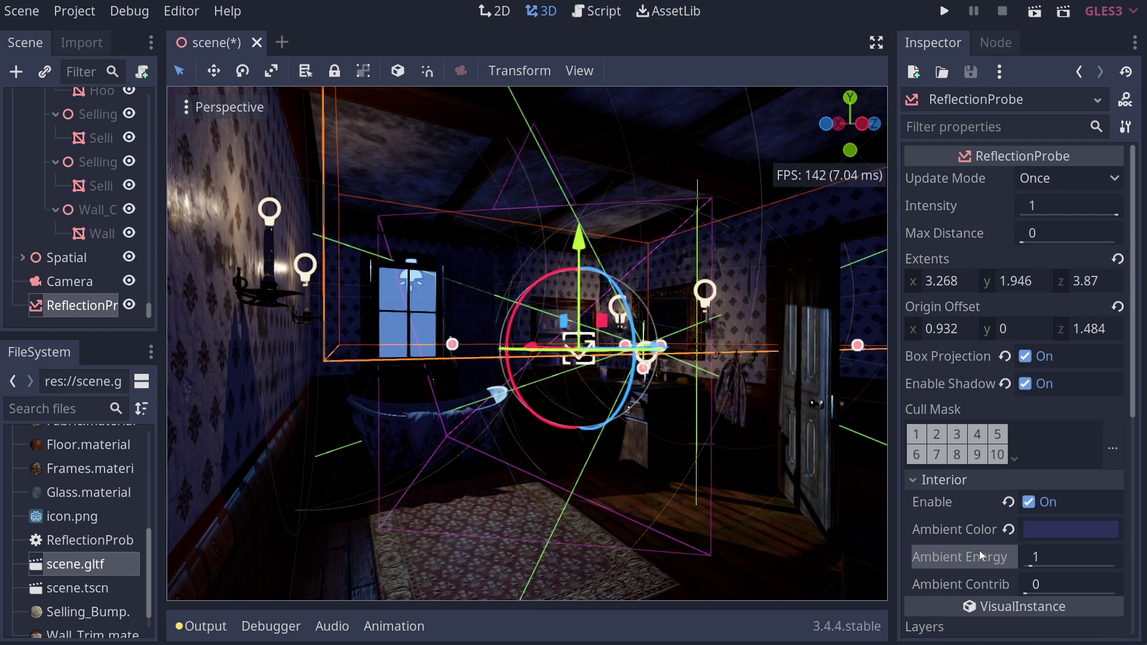
Try lowering the brightness of the probe's Interior Ambient Color in HSV mode, and undo the change
{"action": "mouse_move", "coordinate": [1026, 563]}
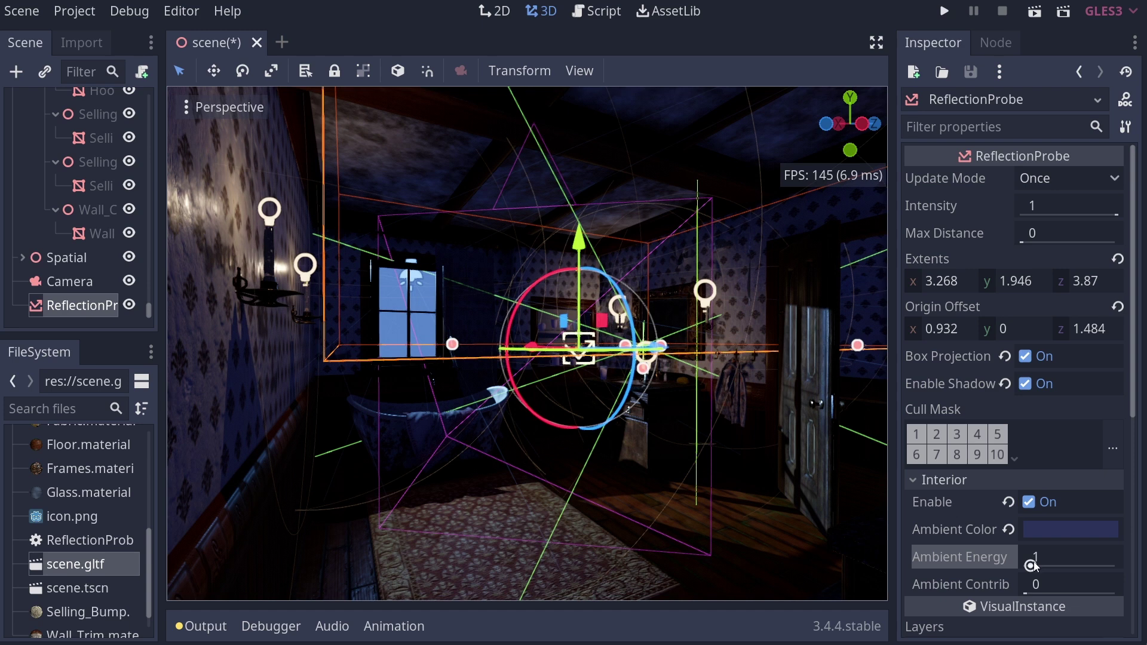
{"action": "left_click", "coordinate": [1049, 531]}
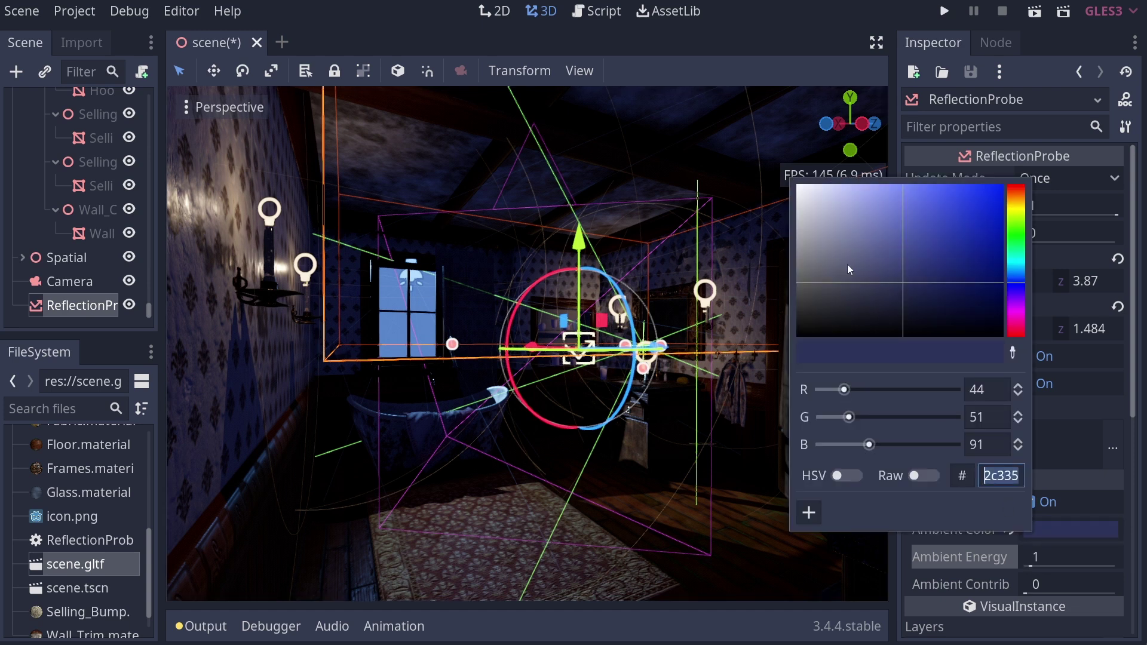
{"action": "left_click", "coordinate": [851, 476]}
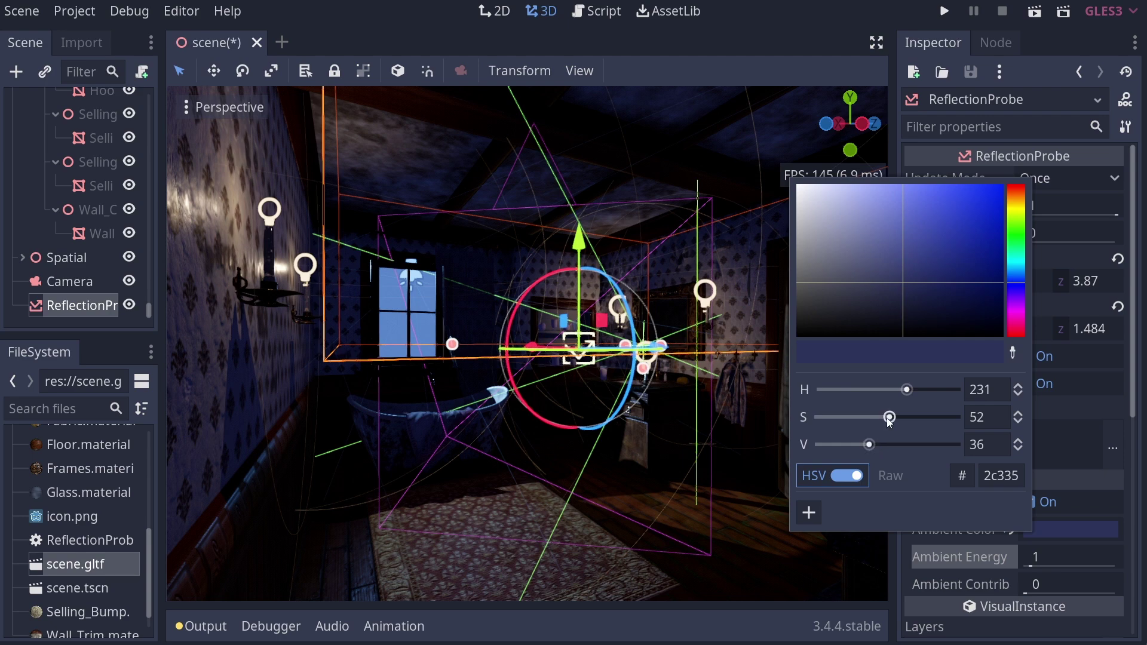
{"action": "left_click_drag", "start_coordinate": [867, 447], "coordinate": [751, 446]}
{"action": "key", "text": "ctrl+z"}
{"action": "left_click", "coordinate": [971, 569]}
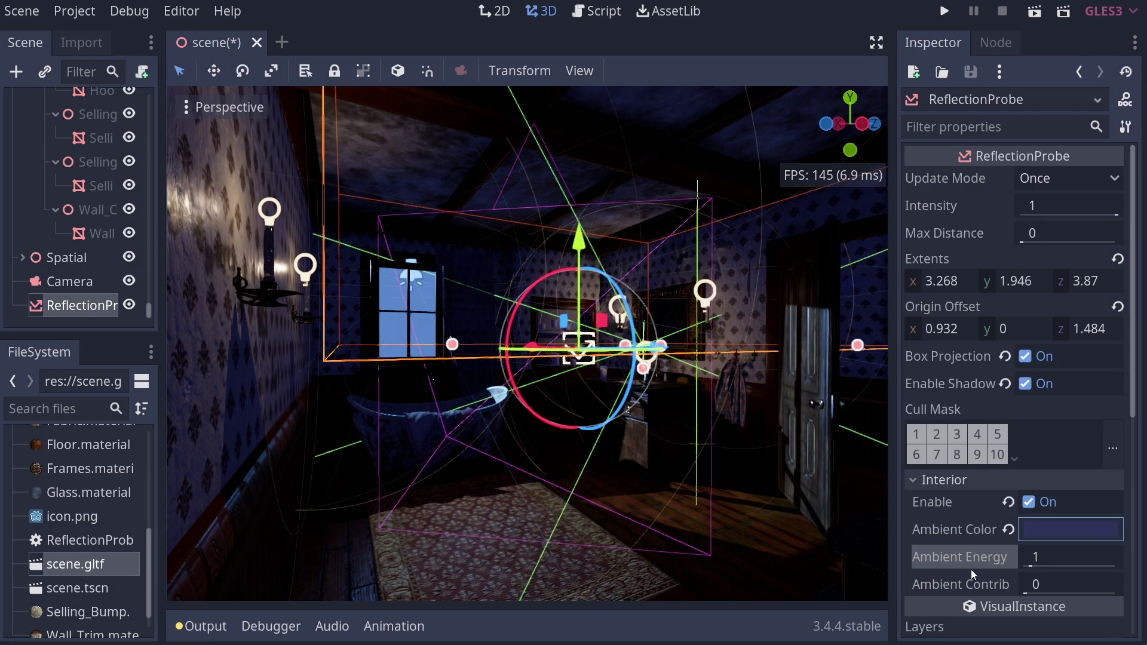
Try an Interior Ambient Energy of 0 on the probe, and undo it
{"action": "mouse_move", "coordinate": [1032, 565]}
{"action": "left_mouse_down"}
{"action": "mouse_move", "coordinate": [1116, 565]}
{"action": "mouse_move", "coordinate": [1026, 566]}
{"action": "left_mouse_up"}
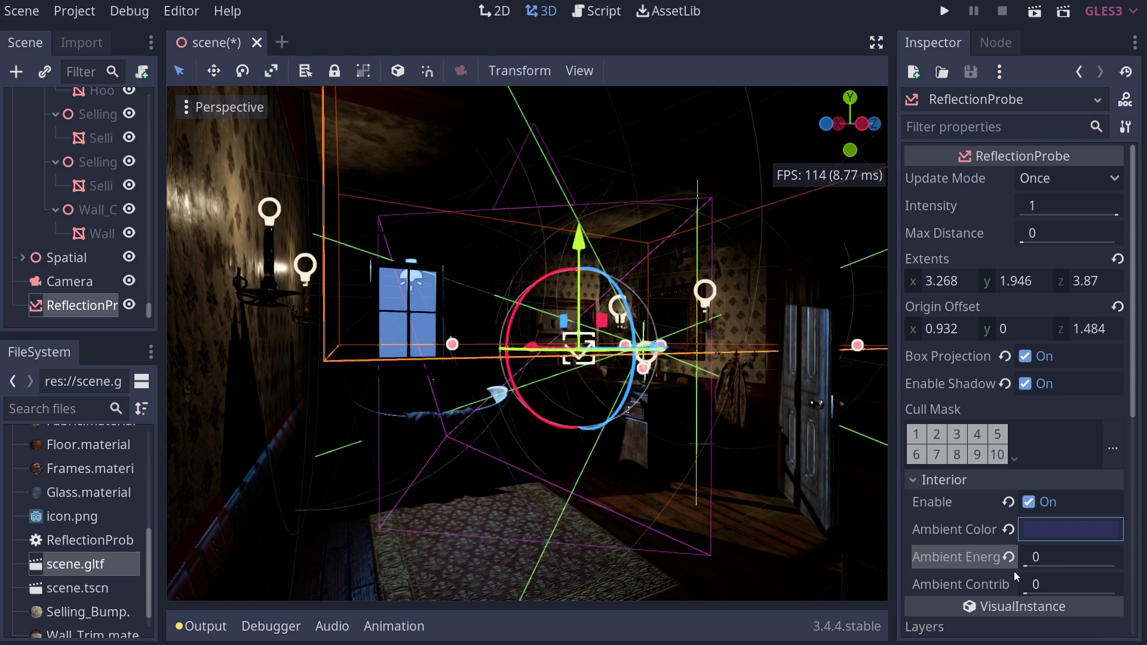
{"action": "key", "text": "ctrl+z"}
{"action": "key", "text": "ctrl+z"}
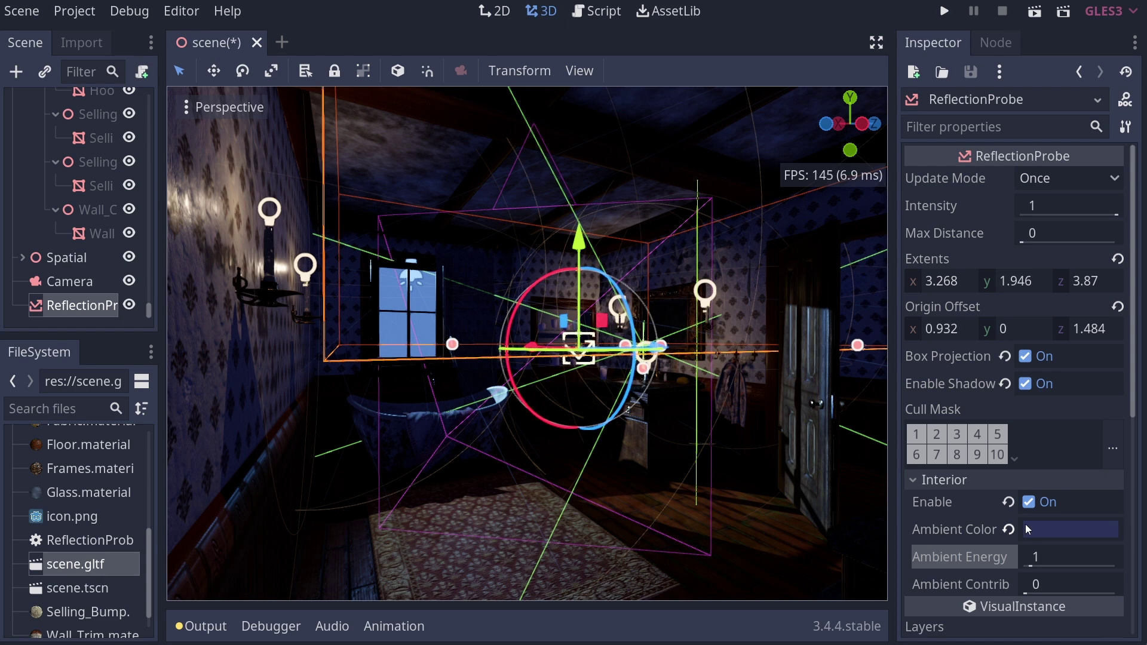
Switch the Interior Ambient Color picker from HSV back to RGB values, leaving the color as it is
{"action": "left_click", "coordinate": [1075, 531]}
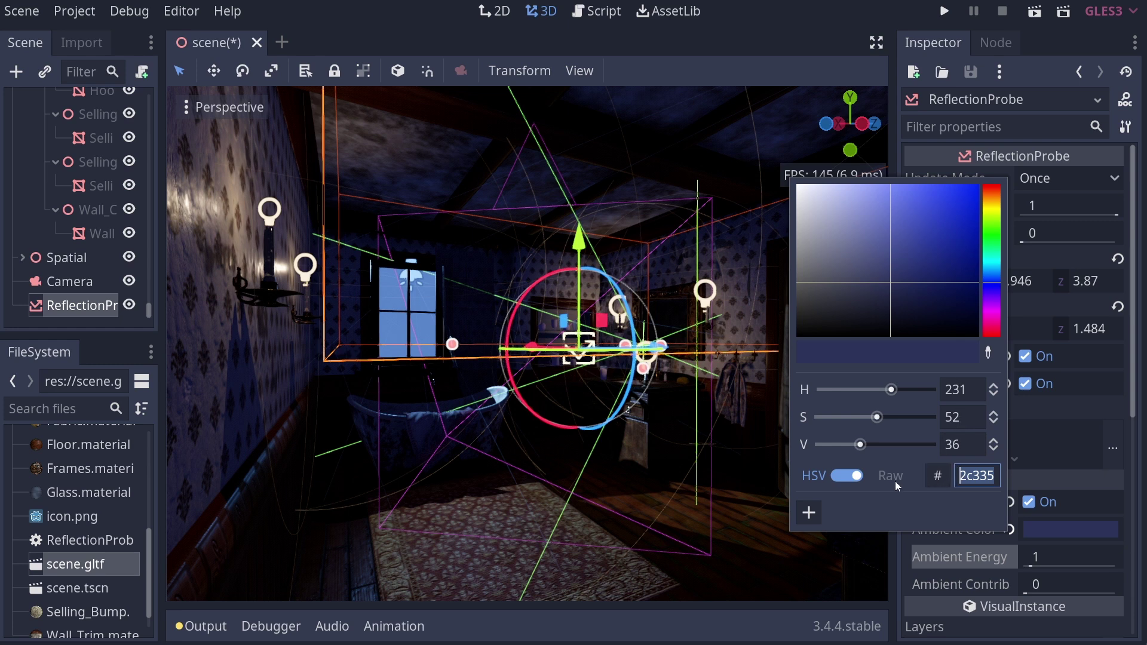
{"action": "left_click", "coordinate": [855, 478]}
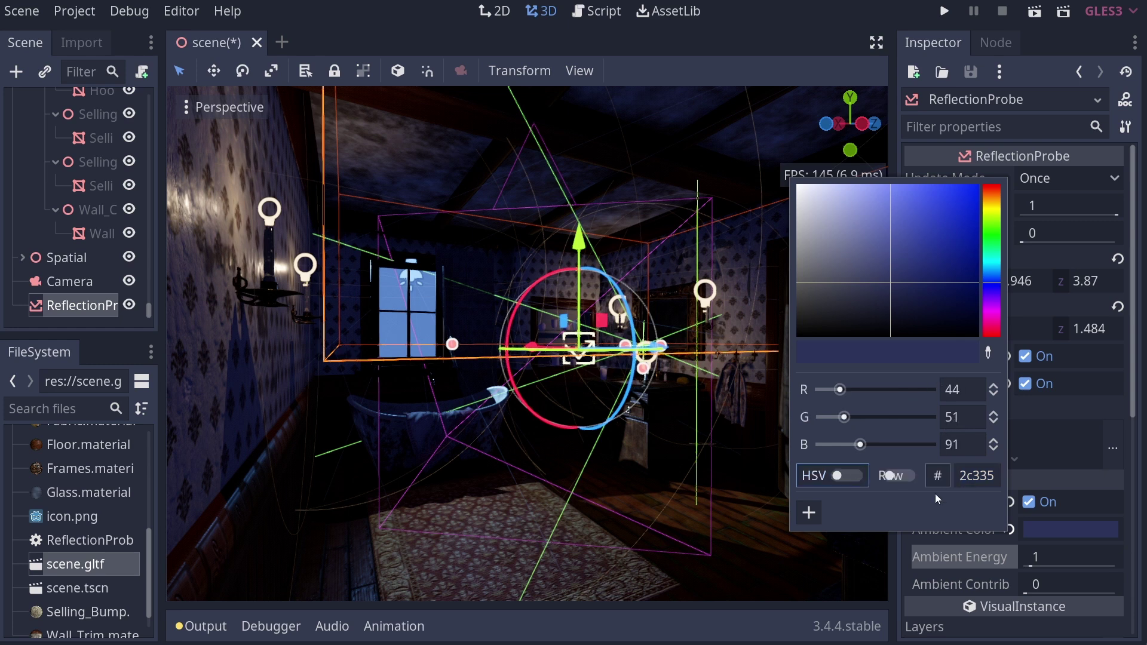
{"action": "left_click", "coordinate": [899, 562]}
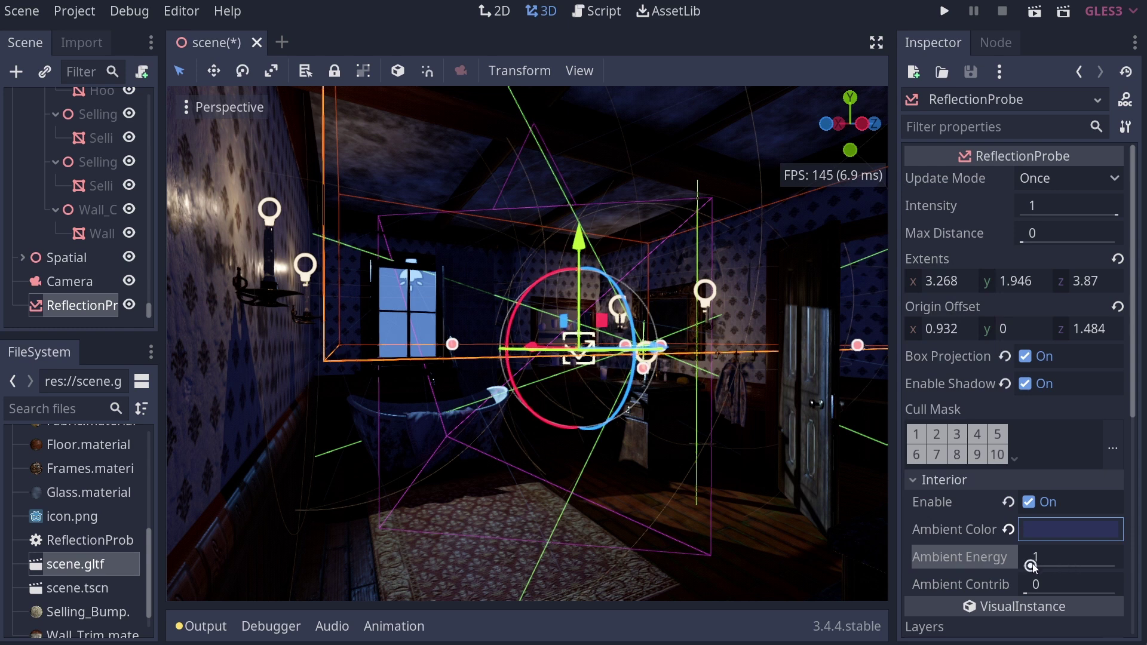
Try an Interior Ambient Energy of 6.02 on the probe, and reset it to 1
{"action": "left_click_drag", "start_coordinate": [1031, 566], "coordinate": [1061, 567]}
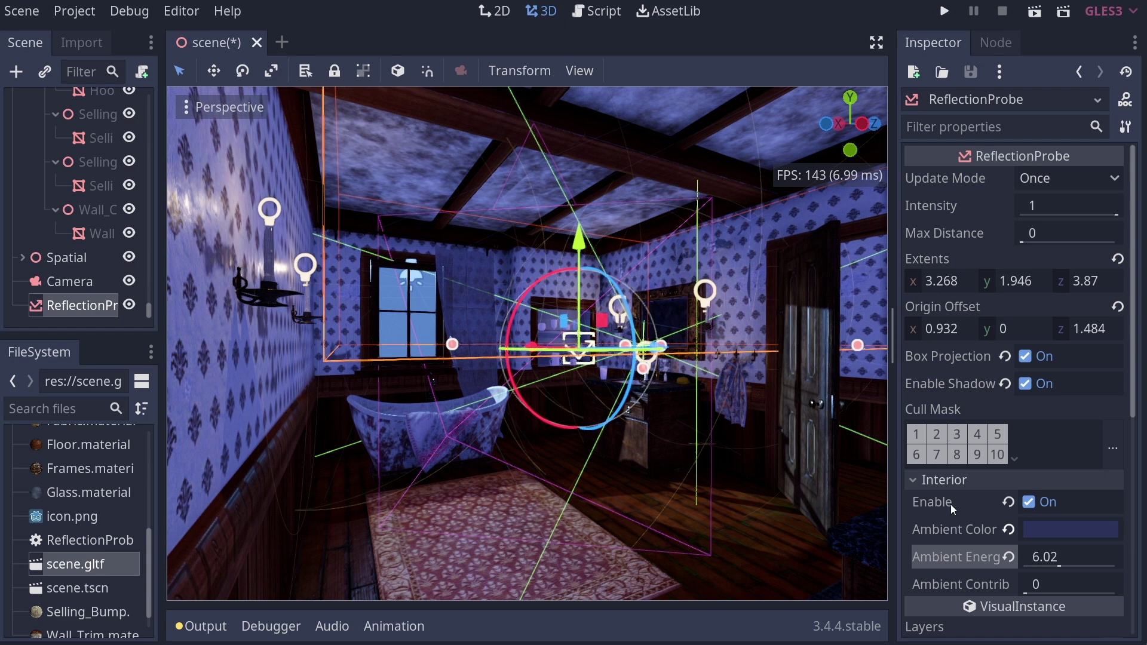
{"action": "left_click", "coordinate": [1009, 558]}
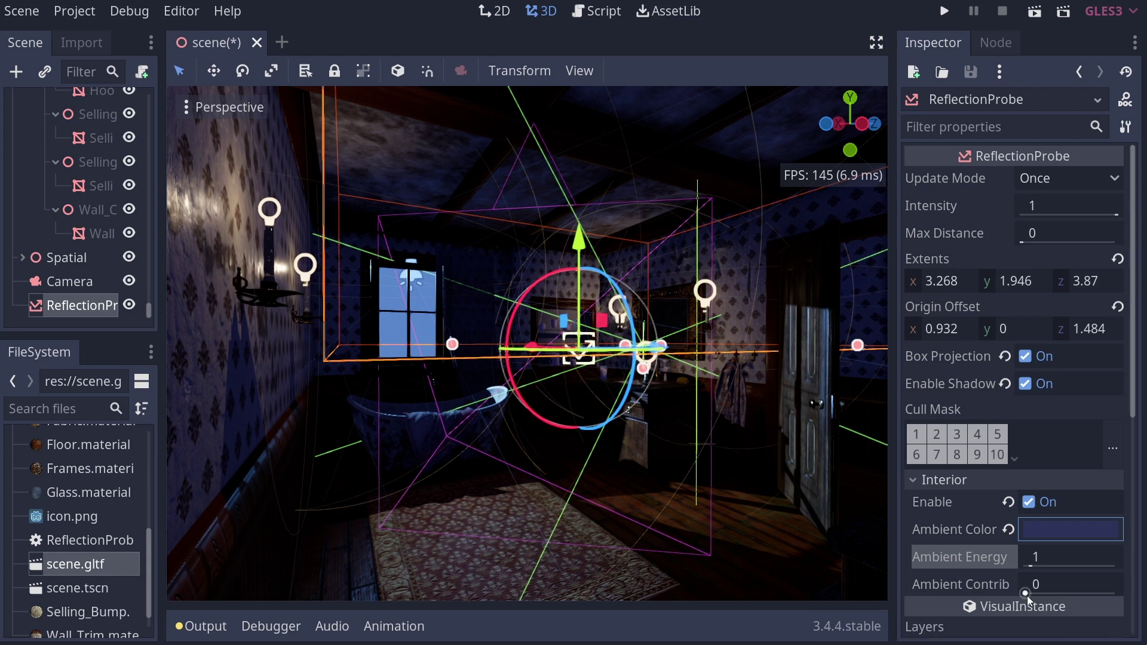
Try an Interior Ambient Contribution of 0.73 with an Ambient Energy of 0.71, and reset both to their defaults
{"action": "mouse_move", "coordinate": [1027, 596]}
{"action": "left_mouse_down"}
{"action": "mouse_move", "coordinate": [1140, 595]}
{"action": "mouse_move", "coordinate": [1034, 583]}
{"action": "left_mouse_up"}
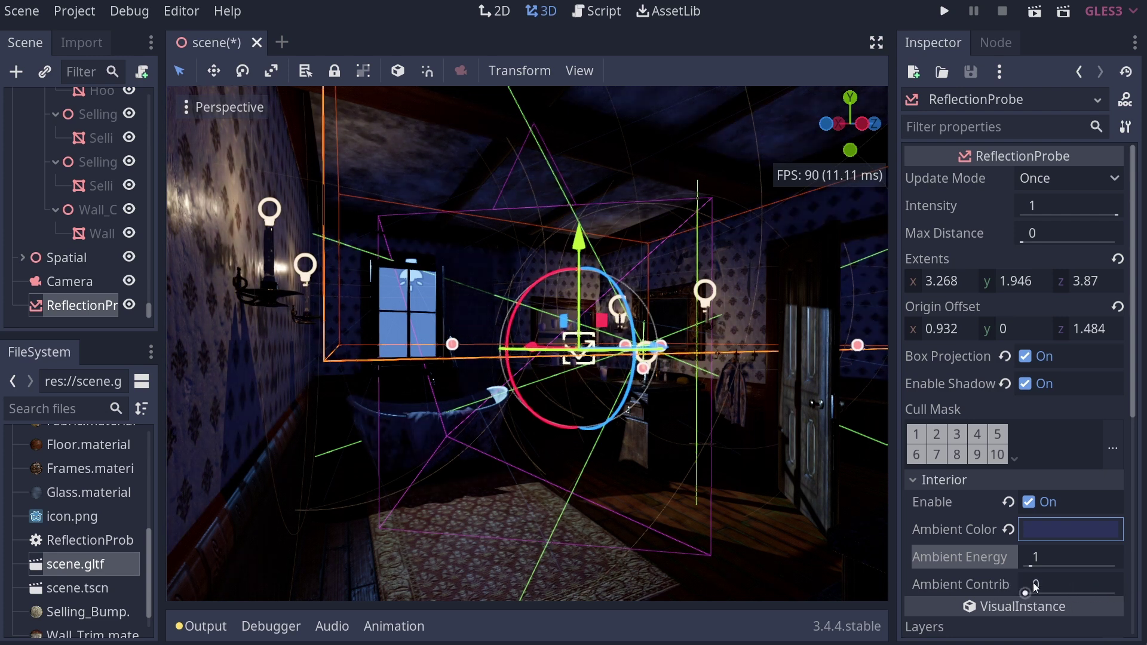
{"action": "left_click_drag", "start_coordinate": [1106, 550], "coordinate": [1110, 578]}
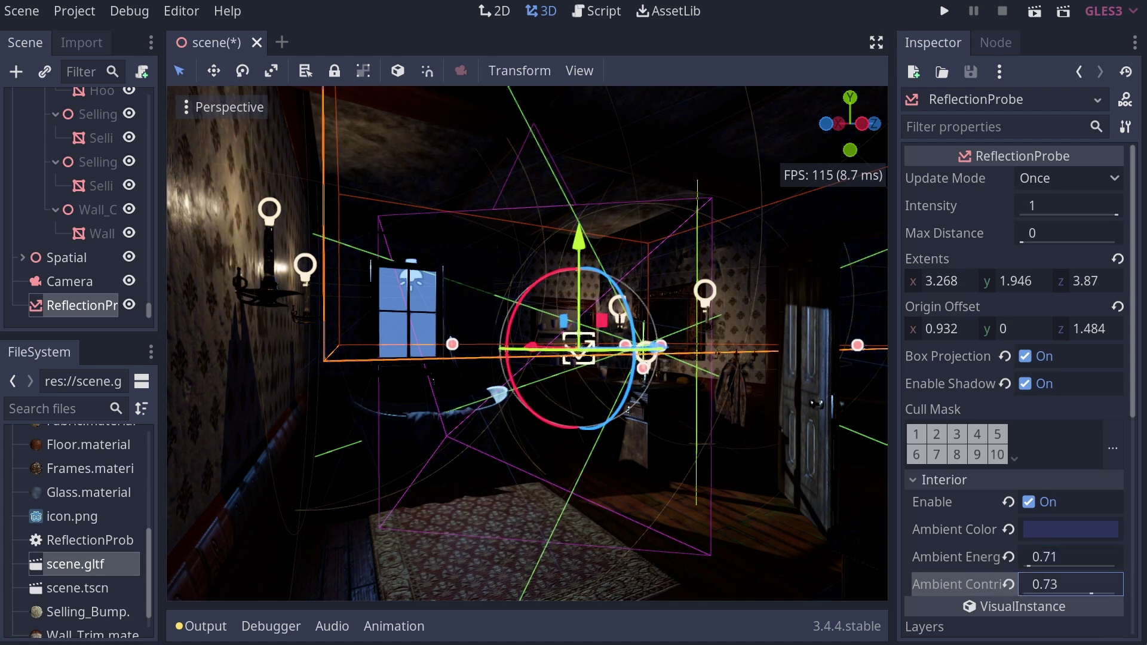
{"action": "left_click", "coordinate": [1009, 585]}
{"action": "left_click", "coordinate": [1009, 557]}
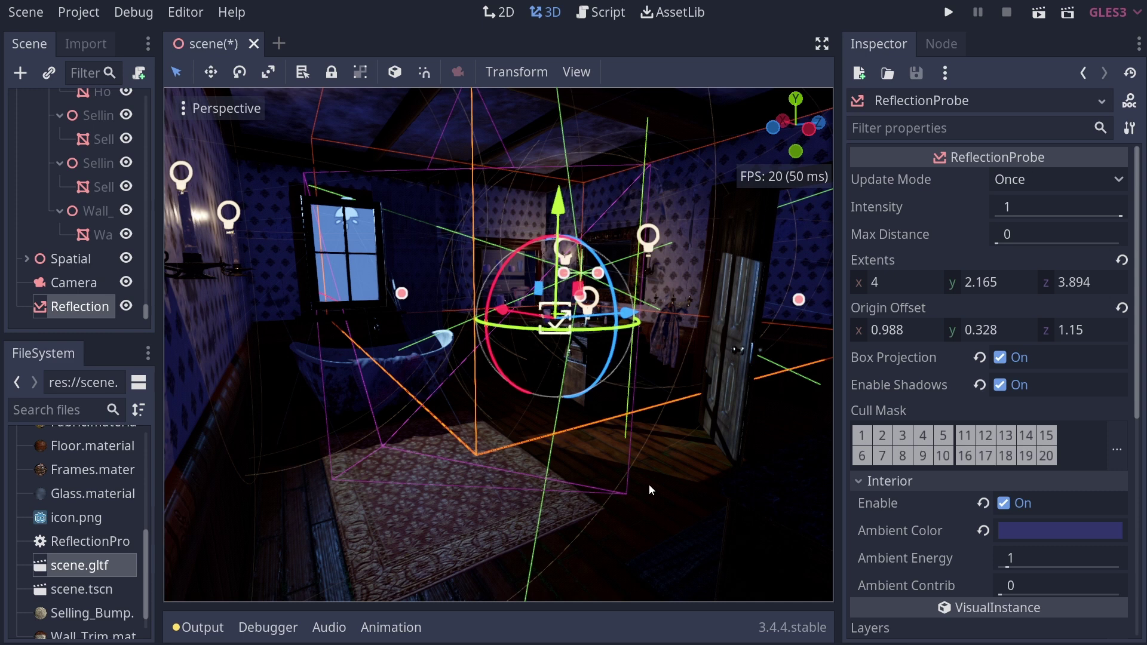
Hide the ReflectionProbe to compare the bathroom lighting without it, and show it again
{"action": "left_click", "coordinate": [126, 306]}
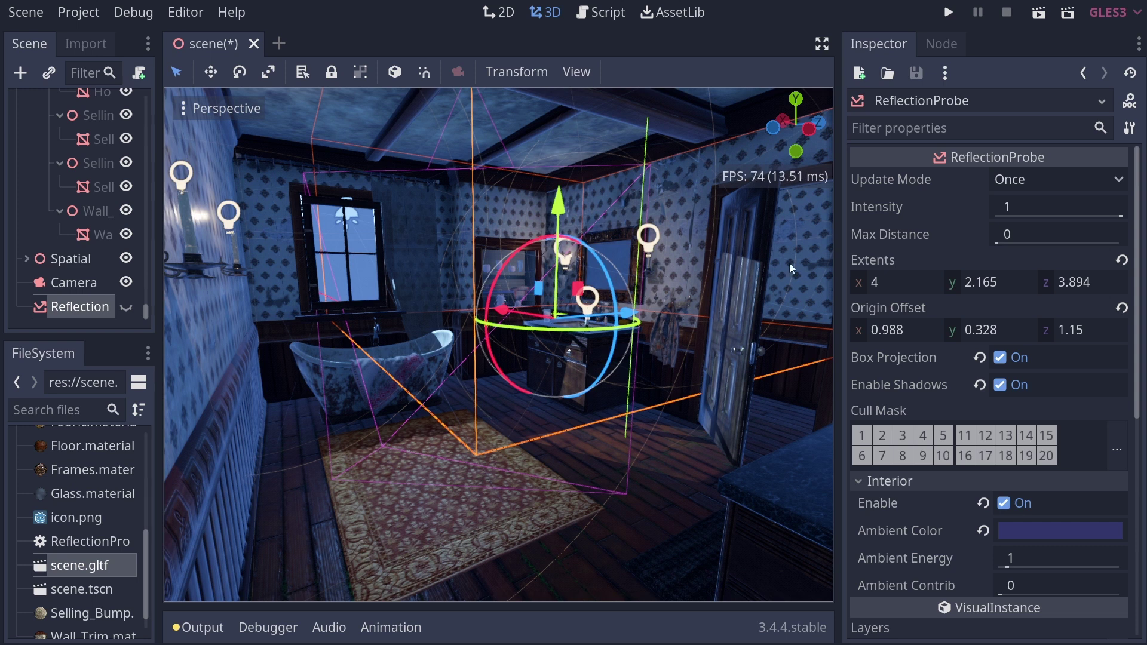
{"action": "left_click", "coordinate": [126, 306]}
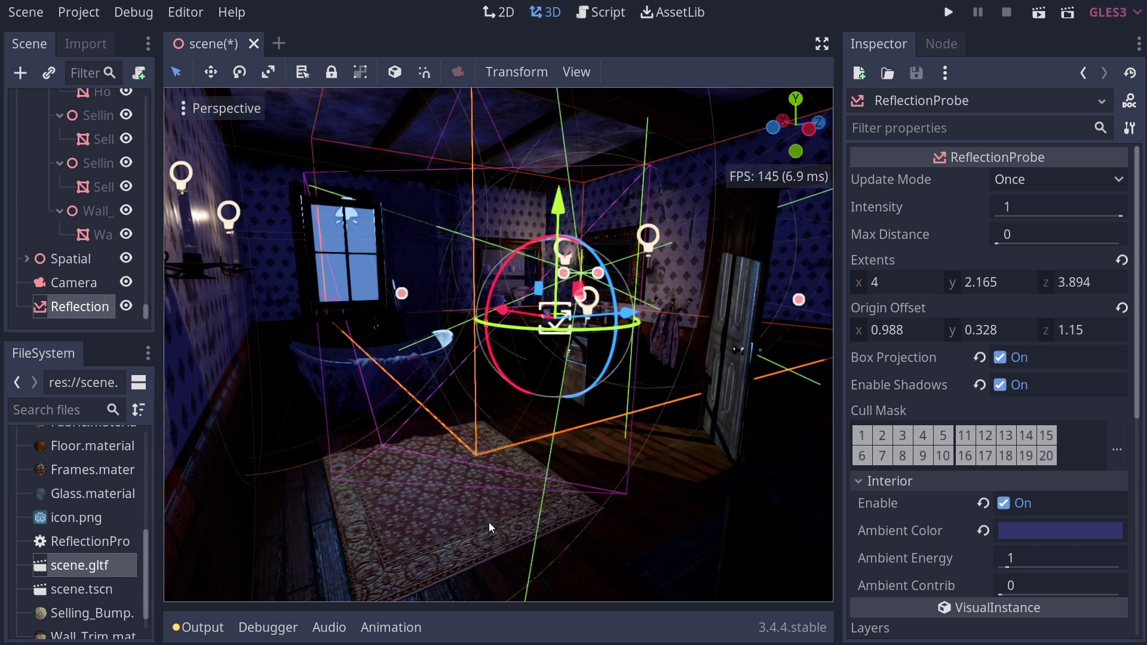